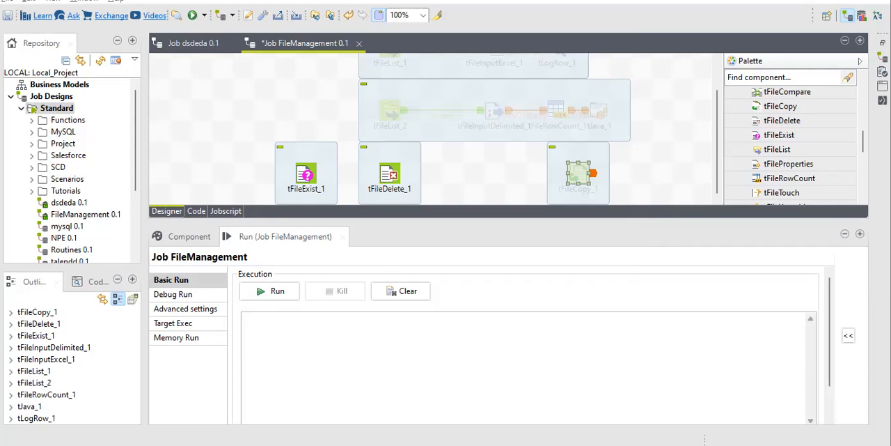
{"action": "key", "text": "alt+Tab"}
{"action": "scroll", "coordinate": [371, 270], "scroll_direction": "down", "scroll_amount": 2}
{"action": "scroll", "coordinate": [370, 270], "scroll_direction": "up", "scroll_amount": 5}
{"action": "scroll", "coordinate": [370, 270], "scroll_direction": "up", "scroll_amount": 15}
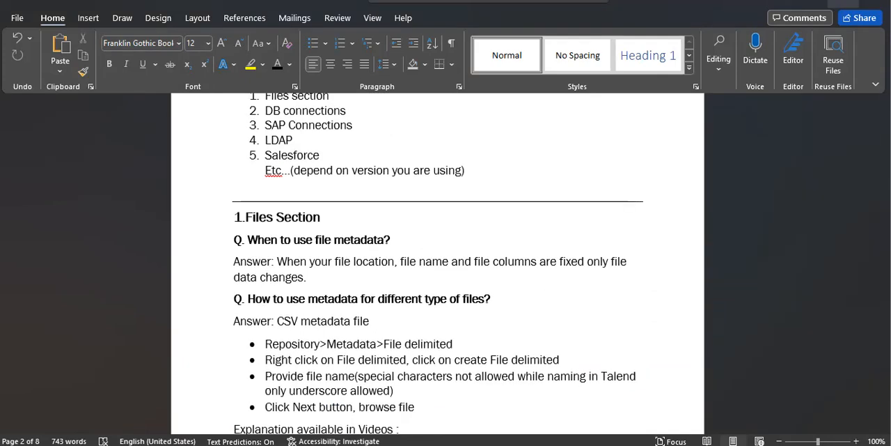
{"action": "left_click", "coordinate": [813, 1]}
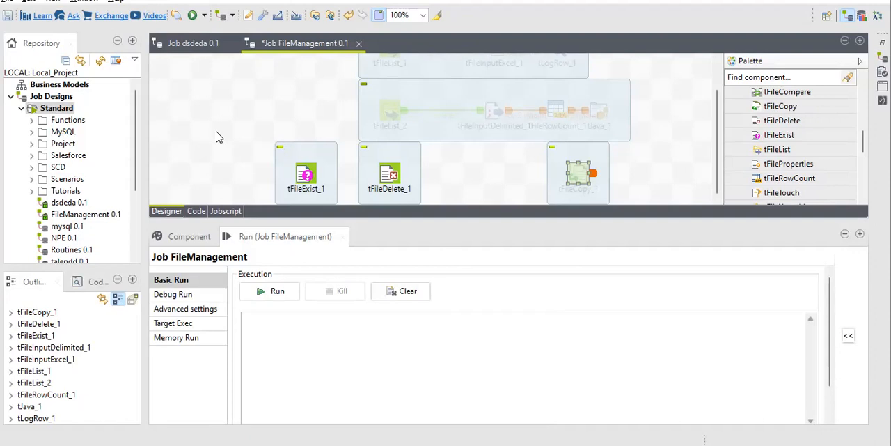
Step: Browse the component palette's categories and examine the file management components under File
{"action": "left_click", "coordinate": [759, 120]}
{"action": "scroll", "coordinate": [759, 137], "scroll_direction": "up", "scroll_amount": 2}
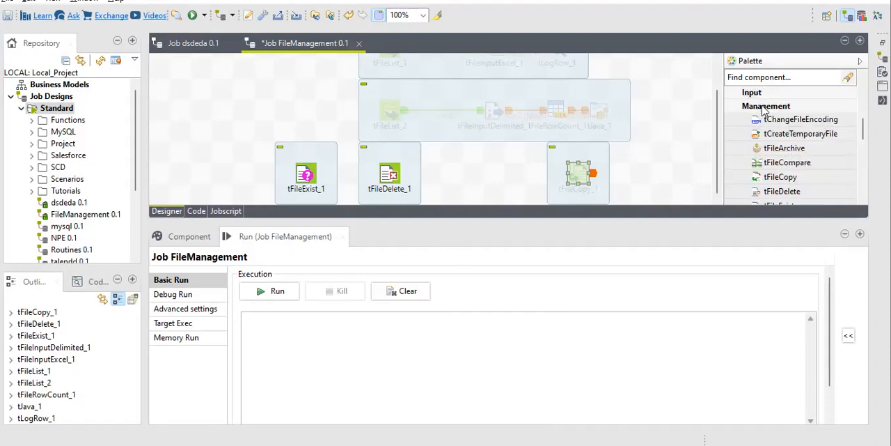
{"action": "left_click", "coordinate": [766, 107]}
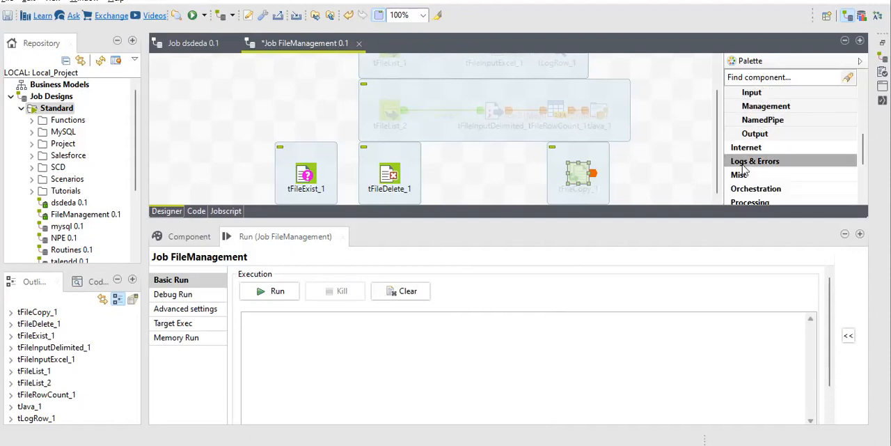
{"action": "scroll", "coordinate": [752, 168], "scroll_direction": "up", "scroll_amount": 1}
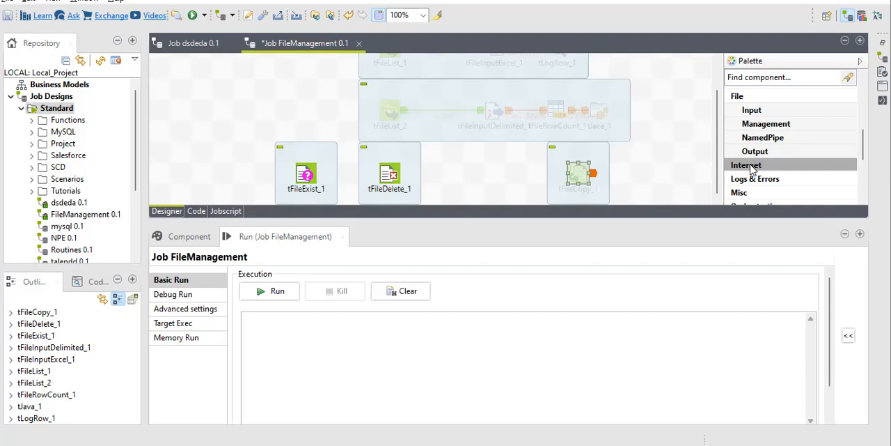
{"action": "scroll", "coordinate": [752, 168], "scroll_direction": "up", "scroll_amount": 2}
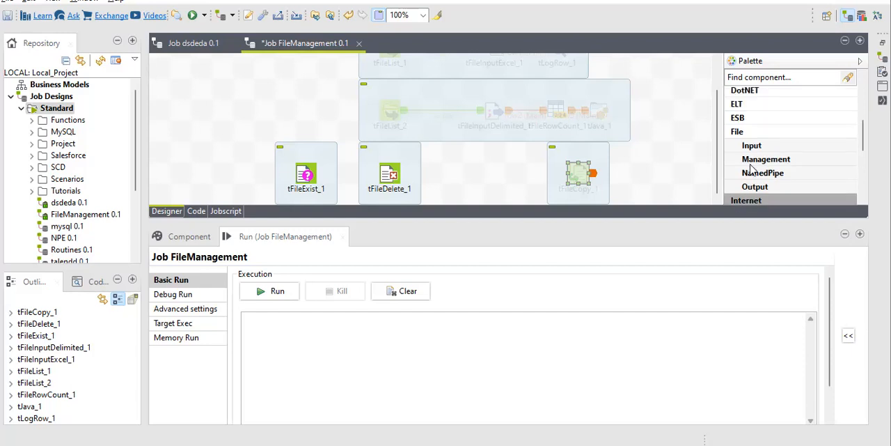
{"action": "scroll", "coordinate": [752, 169], "scroll_direction": "up", "scroll_amount": 2}
{"action": "scroll", "coordinate": [752, 169], "scroll_direction": "up", "scroll_amount": 5}
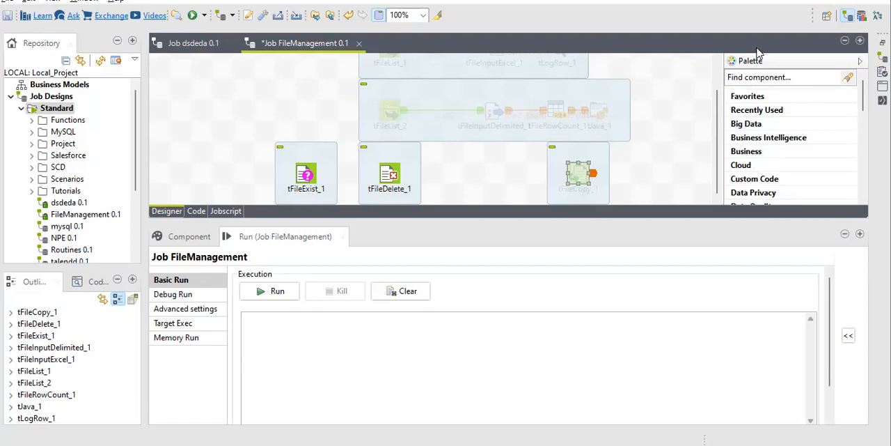
{"action": "scroll", "coordinate": [778, 187], "scroll_direction": "down", "scroll_amount": 5}
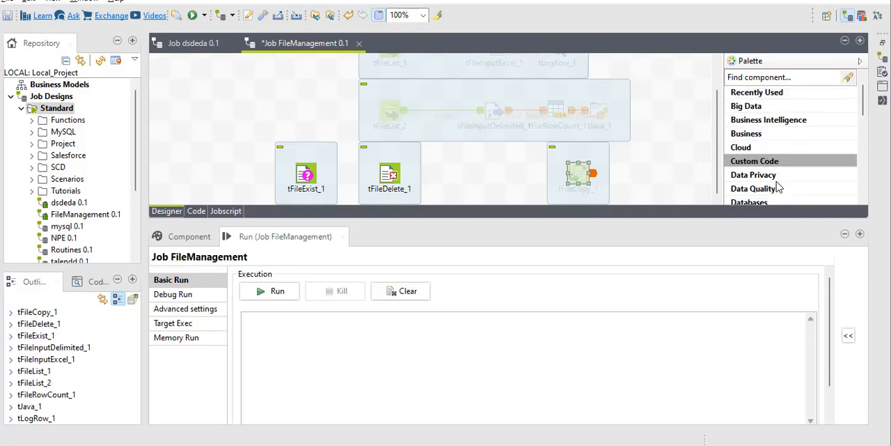
{"action": "scroll", "coordinate": [778, 187], "scroll_direction": "down", "scroll_amount": 1}
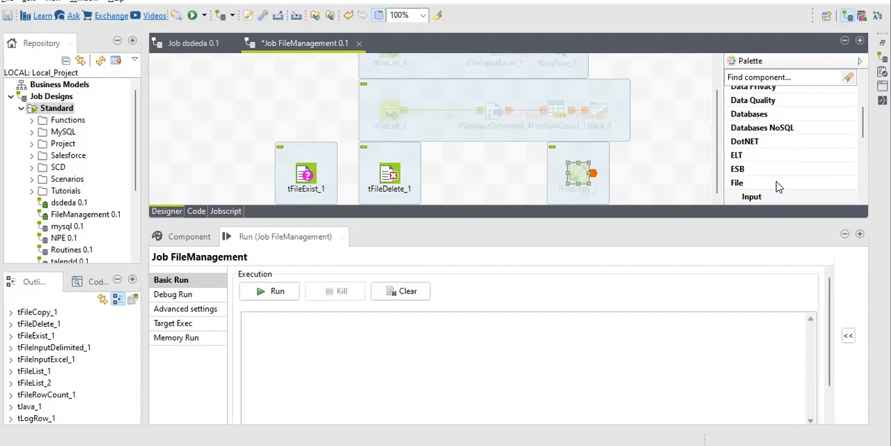
{"action": "scroll", "coordinate": [778, 187], "scroll_direction": "down", "scroll_amount": 2}
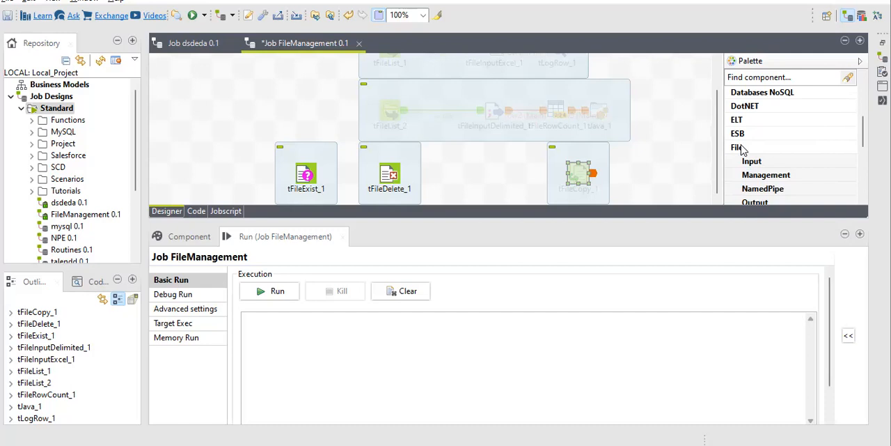
{"action": "scroll", "coordinate": [742, 149], "scroll_direction": "down", "scroll_amount": 1}
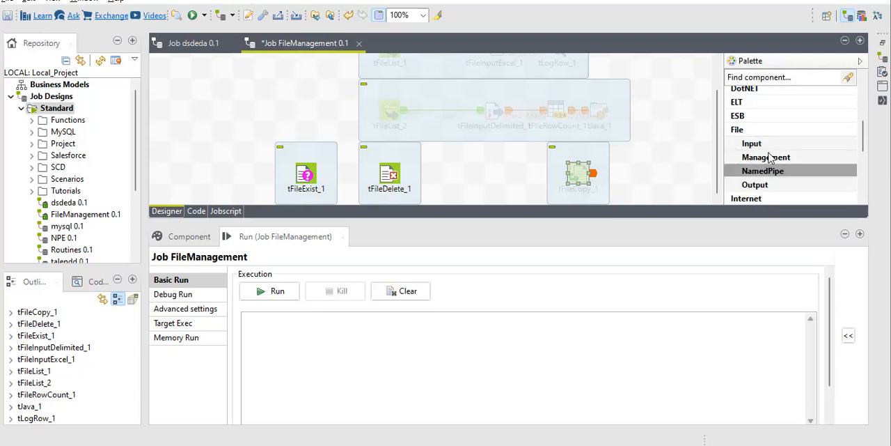
{"action": "scroll", "coordinate": [778, 174], "scroll_direction": "down", "scroll_amount": 1}
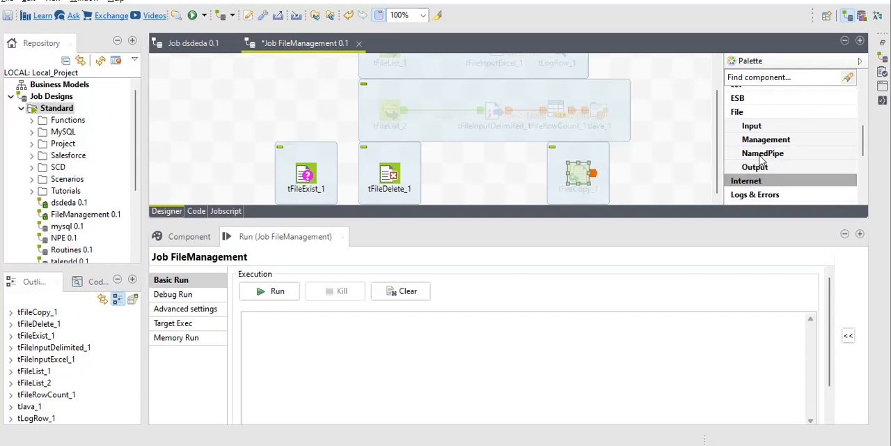
{"action": "left_click", "coordinate": [774, 140]}
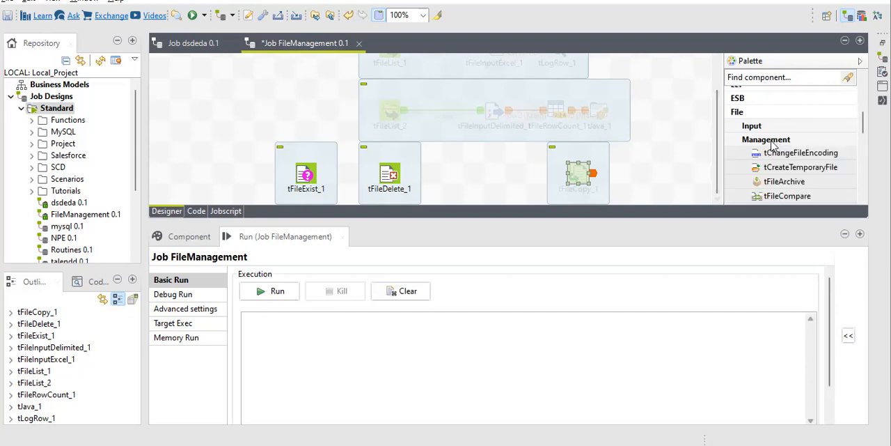
{"action": "scroll", "coordinate": [773, 144], "scroll_direction": "down", "scroll_amount": 2}
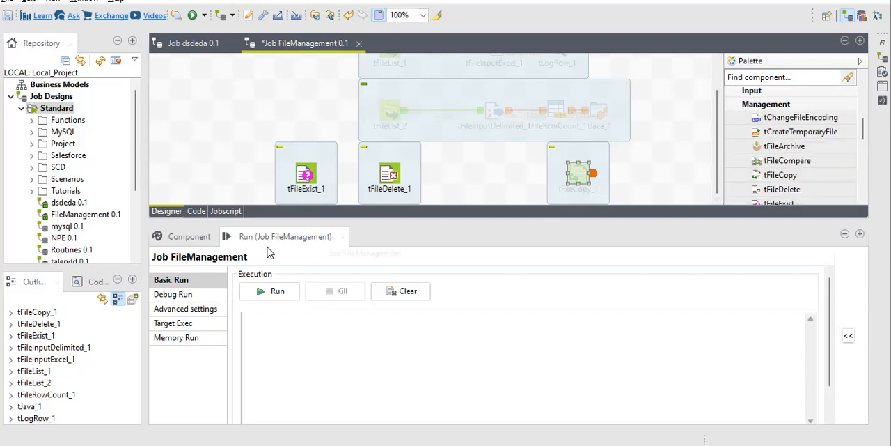
Step: Enlarge the job design canvas by shrinking the run view, and deselect the tFileCopy_1 component
{"action": "left_click", "coordinate": [288, 330]}
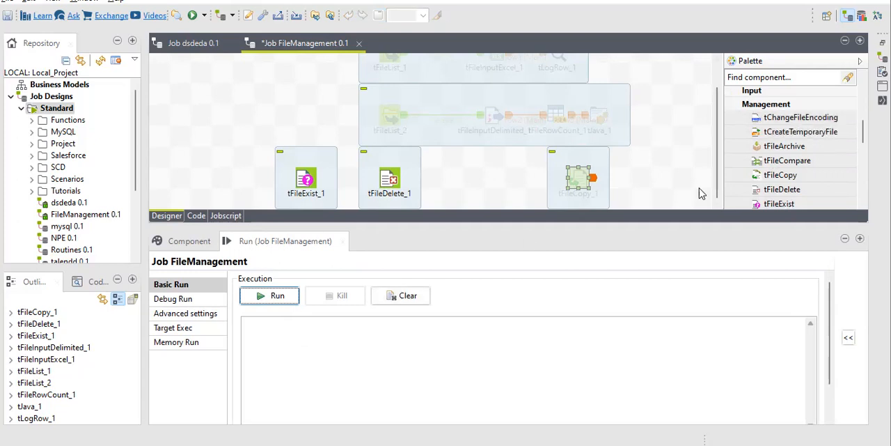
{"action": "left_click_drag", "start_coordinate": [267, 227], "coordinate": [268, 323]}
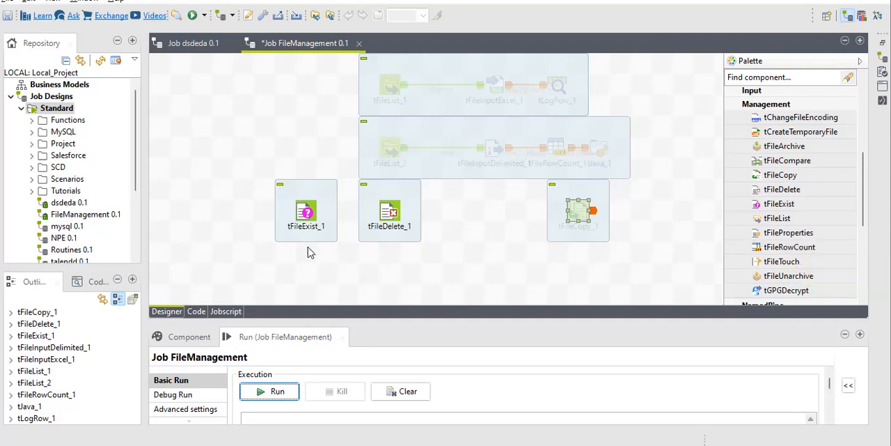
{"action": "left_click", "coordinate": [356, 241]}
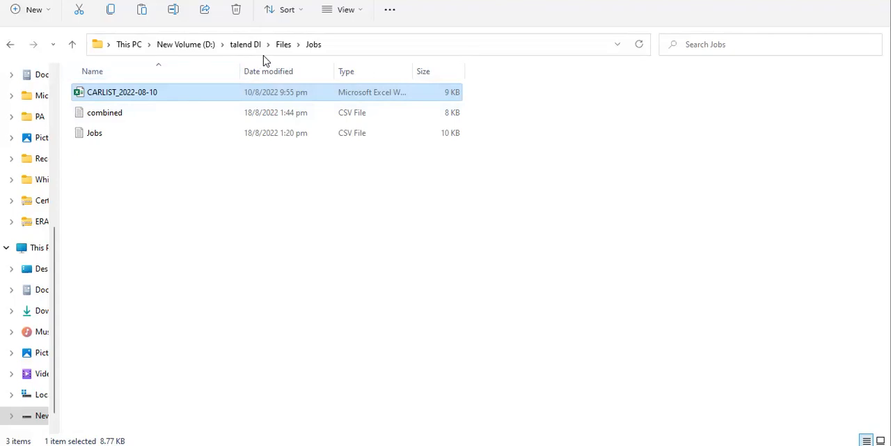
Step: In File Explorer, delete the Jobs CSV file and the Details2 workbook from the talend DI Files folder
{"action": "left_click", "coordinate": [284, 45]}
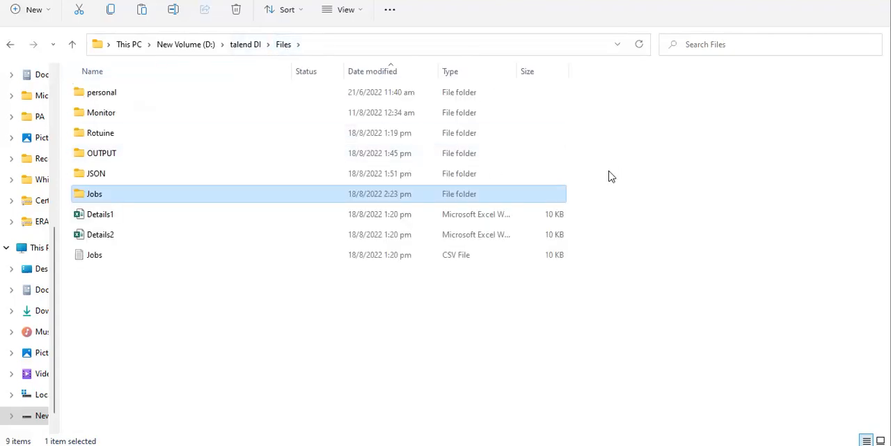
{"action": "left_click", "coordinate": [492, 261]}
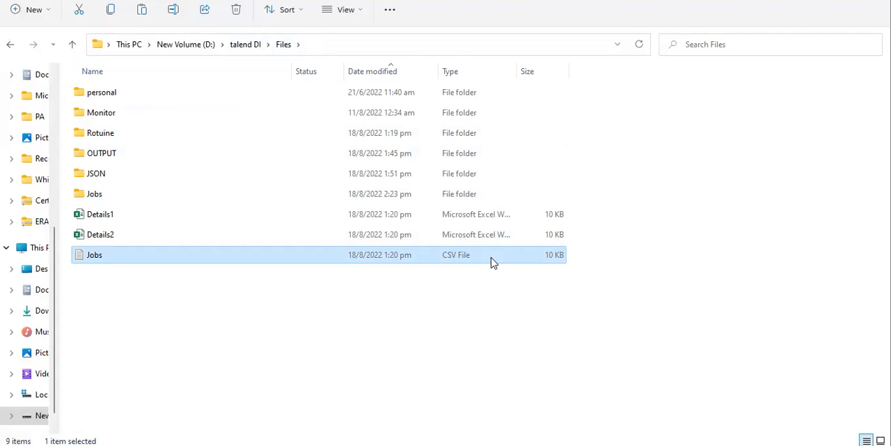
{"action": "key", "text": "Delete"}
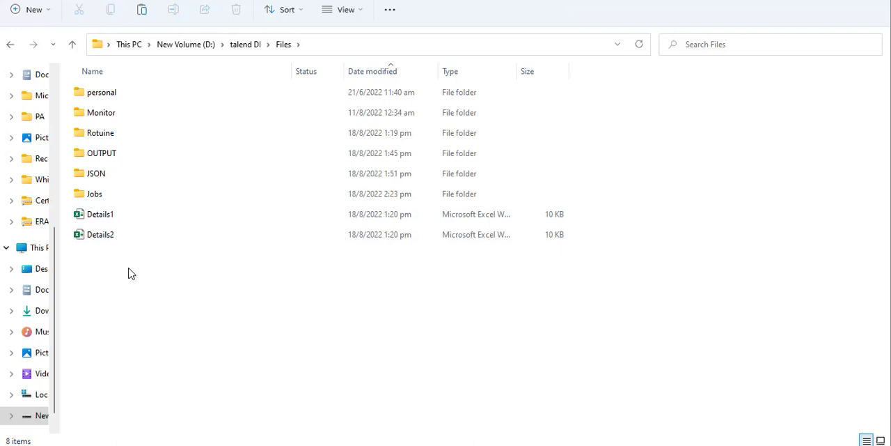
{"action": "left_click", "coordinate": [110, 239]}
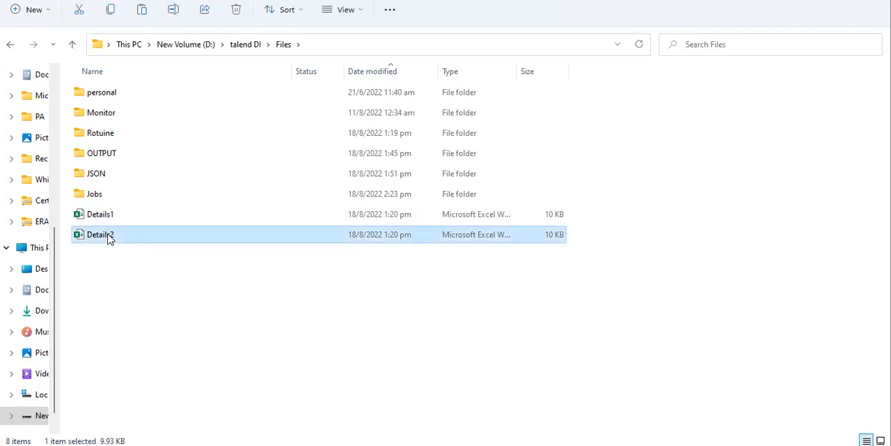
{"action": "key", "text": "Delete"}
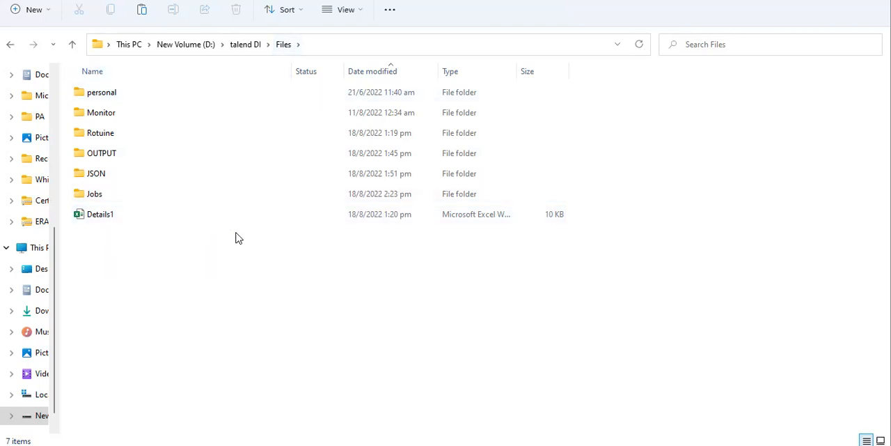
Step: Check the contents of the Jobs subfolder and return to the Files folder
{"action": "double_click", "coordinate": [100, 198]}
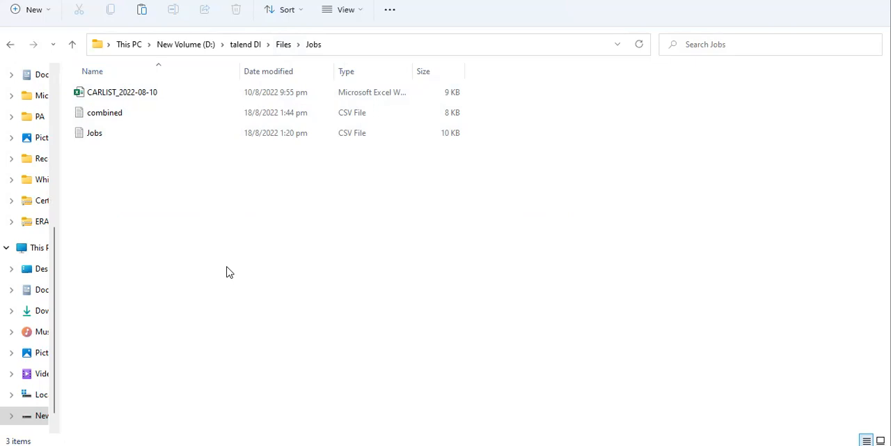
{"action": "left_click", "coordinate": [283, 46]}
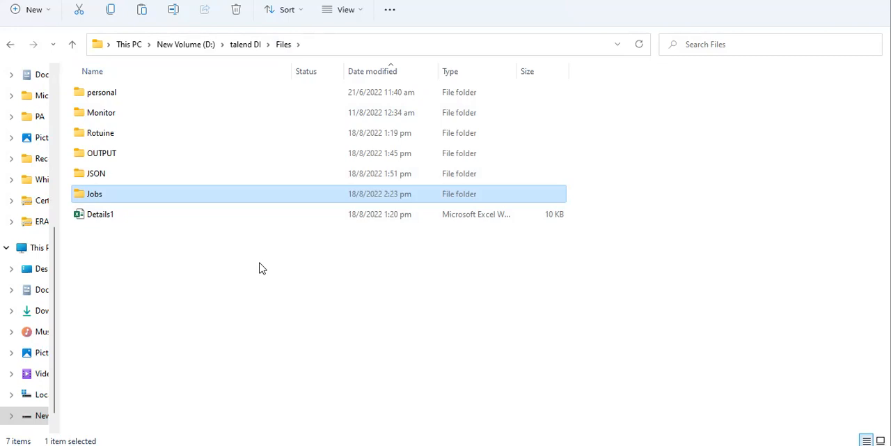
{"action": "double_click", "coordinate": [97, 202]}
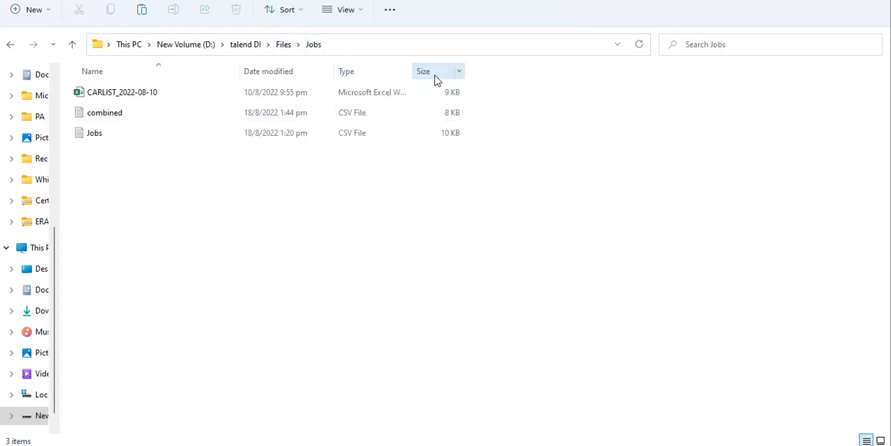
{"action": "left_click", "coordinate": [278, 46]}
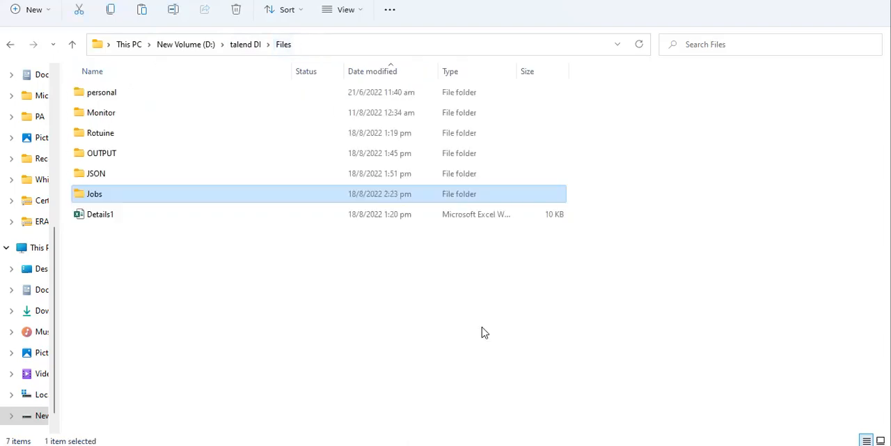
Step: Back in Talend, set the file checked by tFileExist_1 to D:/talend DI/Files/Details1.xlsx
{"action": "left_click", "coordinate": [643, 444]}
{"action": "left_click", "coordinate": [306, 212]}
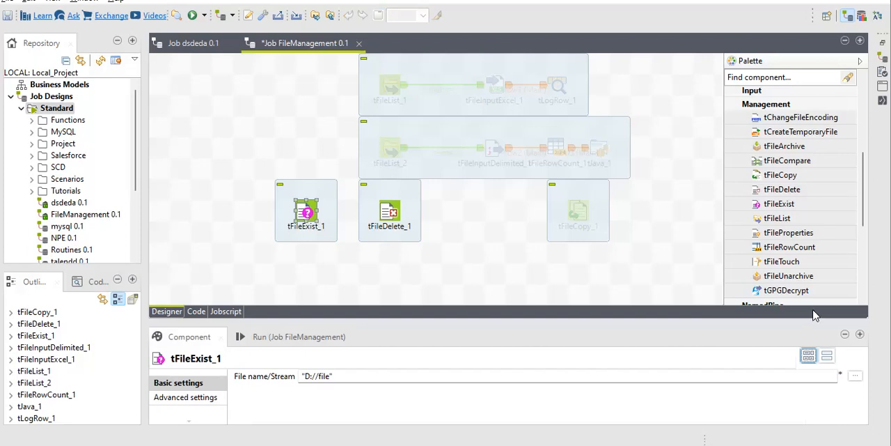
{"action": "left_click", "coordinate": [855, 375]}
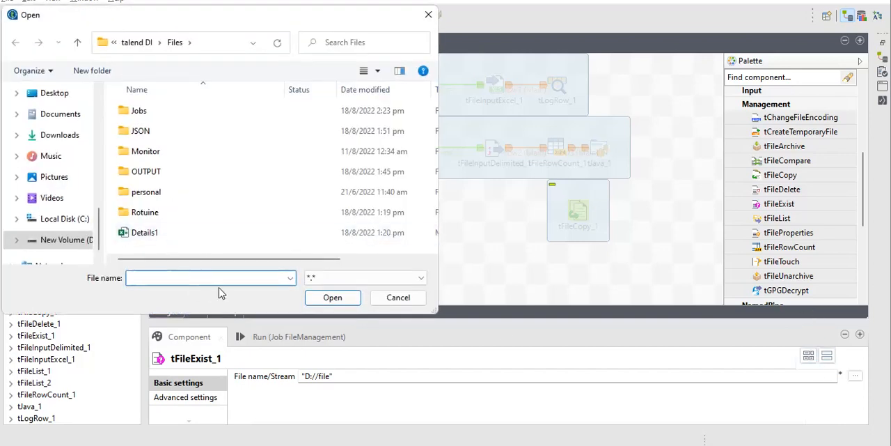
{"action": "left_click", "coordinate": [398, 297]}
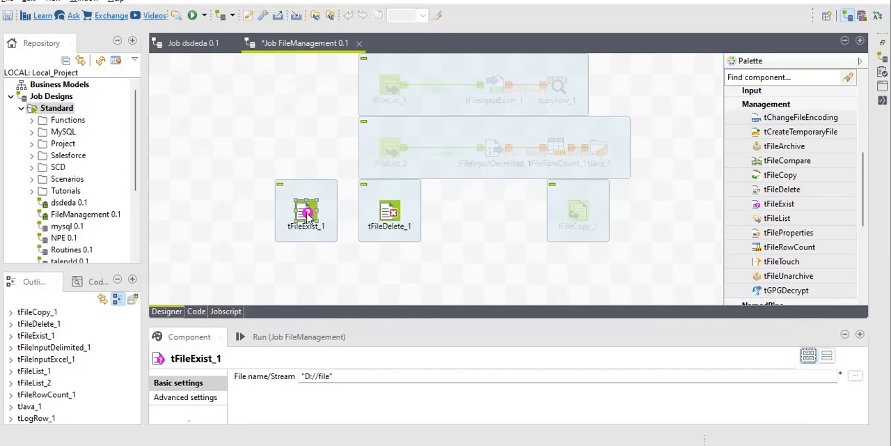
{"action": "left_click", "coordinate": [855, 375]}
{"action": "left_click", "coordinate": [139, 232]}
{"action": "left_click", "coordinate": [333, 297]}
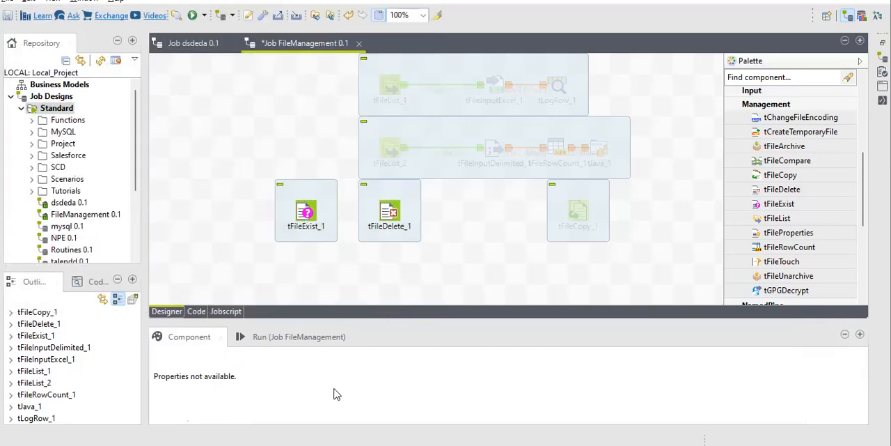
{"action": "left_click", "coordinate": [307, 211]}
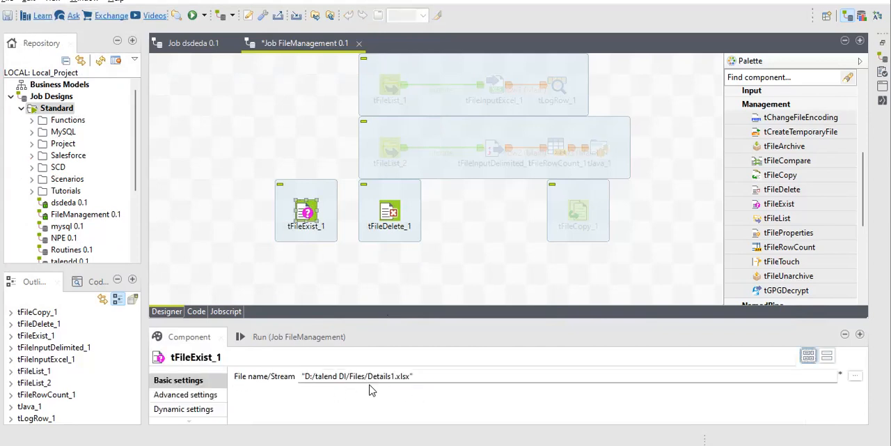
Step: Connect tFileExist_1 to tFileDelete_1 with a Run if trigger
{"action": "left_click", "coordinate": [391, 213]}
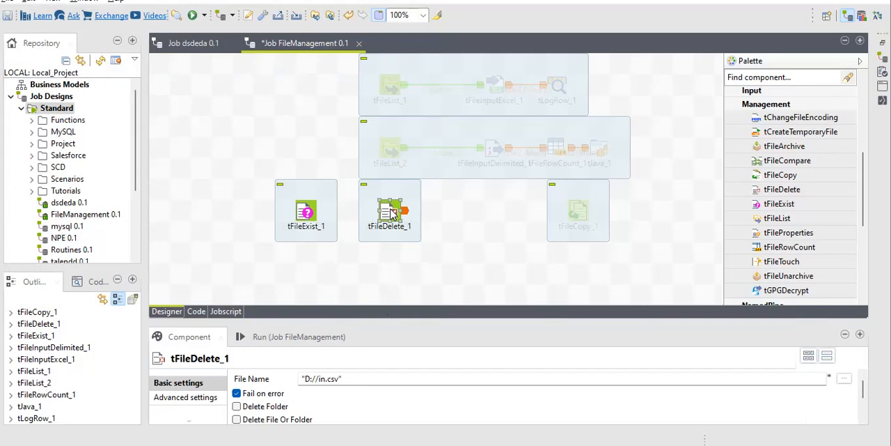
{"action": "right_click", "coordinate": [306, 217]}
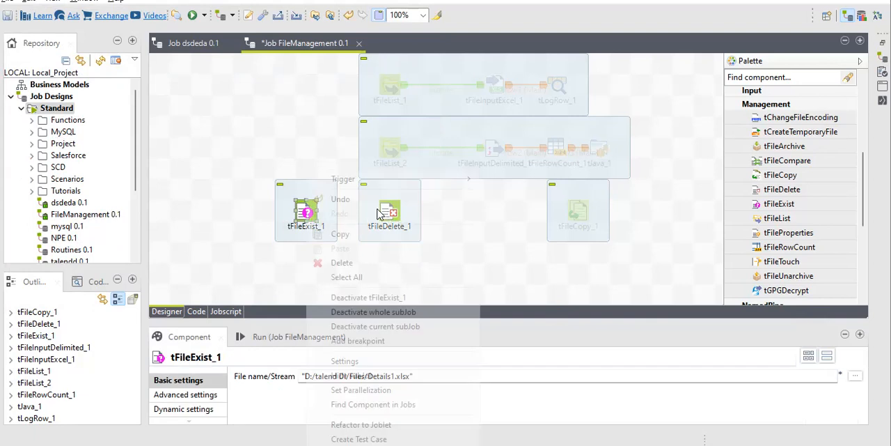
{"action": "mouse_move", "coordinate": [388, 180]}
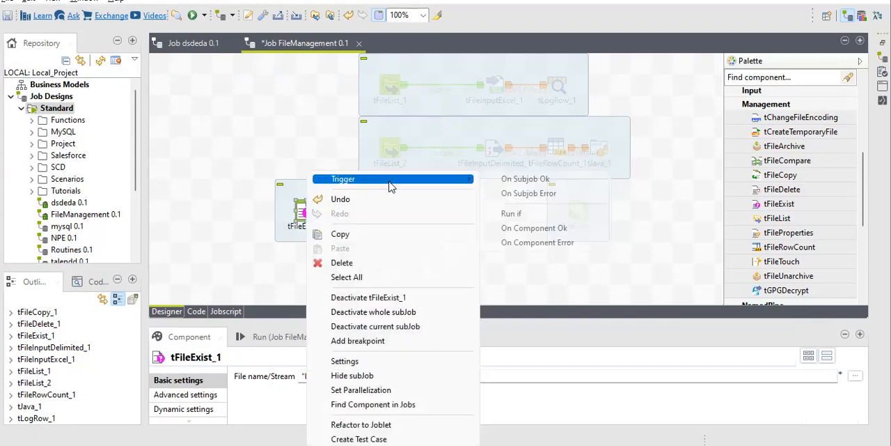
{"action": "left_click", "coordinate": [518, 214]}
{"action": "left_click", "coordinate": [386, 217]}
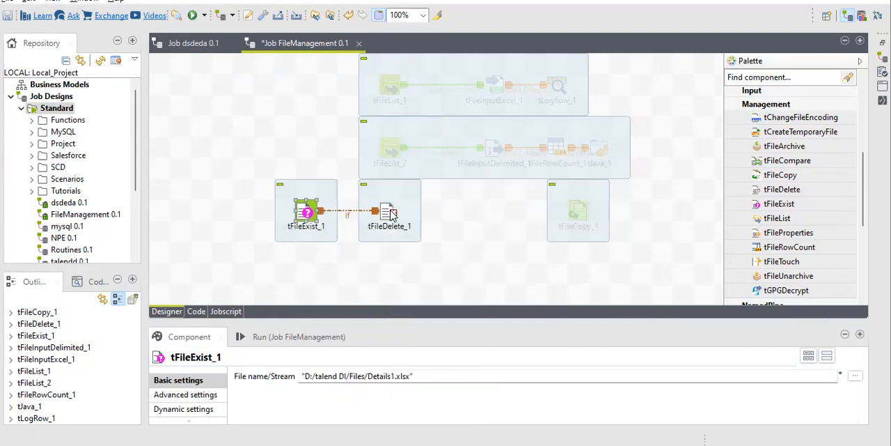
Step: Set the condition of the If link between tFileExist_1 and tFileDelete_1 to !((Boolean)globalMap.get("tFileExist_1_EXISTS"))
{"action": "left_click", "coordinate": [348, 216]}
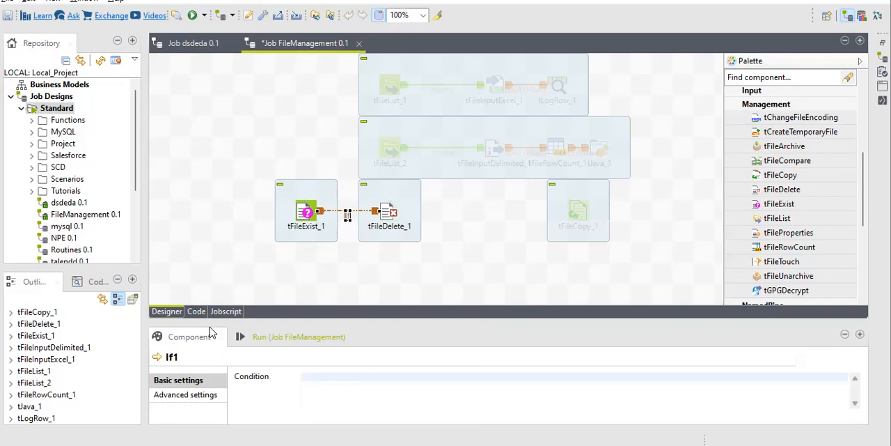
{"action": "left_click_drag", "start_coordinate": [204, 307], "coordinate": [206, 261]}
{"action": "left_click", "coordinate": [330, 331]}
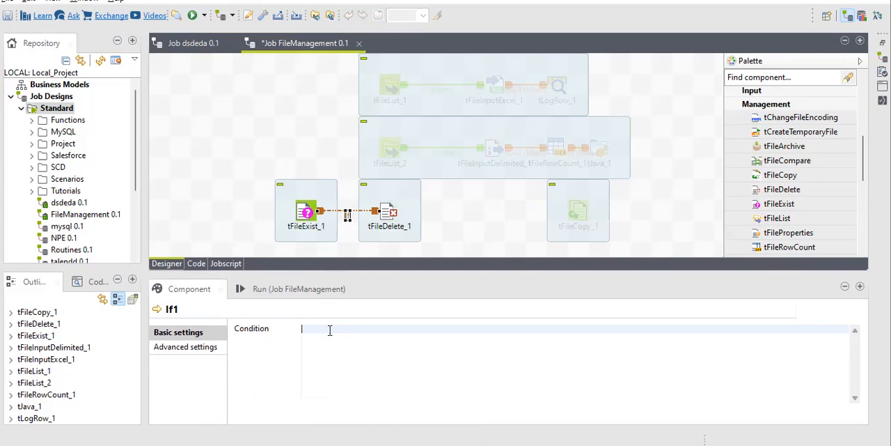
{"action": "key", "text": "ctrl+space"}
{"action": "type", "text": "tFileE"}
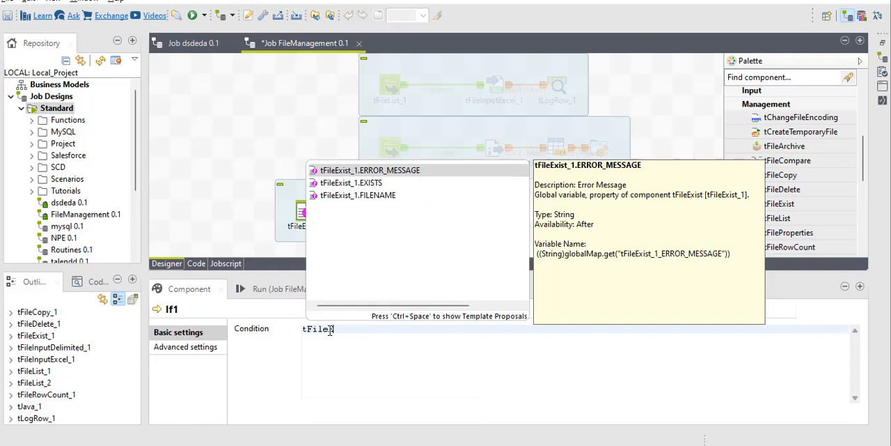
{"action": "key", "text": "Down"}
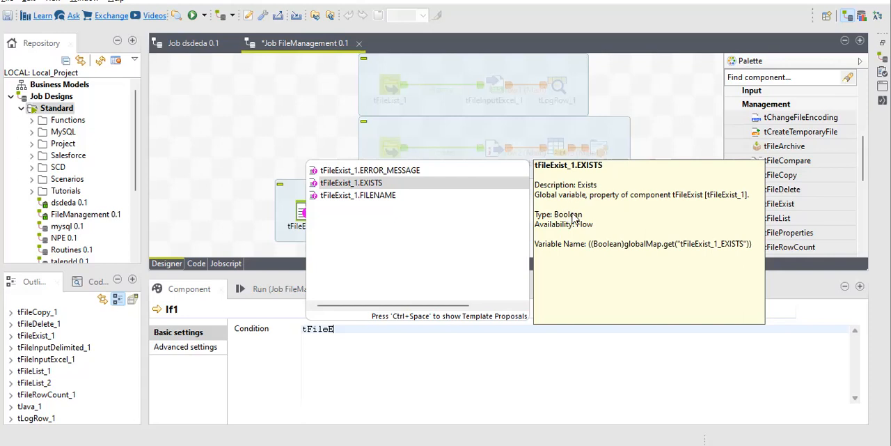
{"action": "key", "text": "Return"}
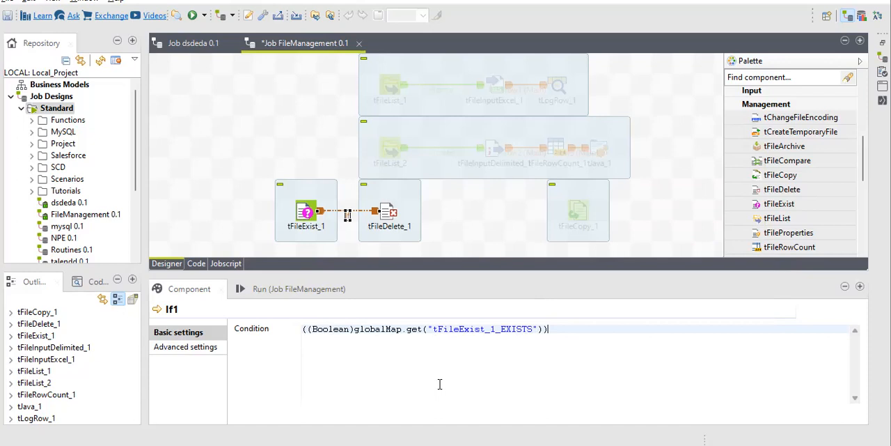
{"action": "key", "text": "Home"}
{"action": "type", "text": "!"}
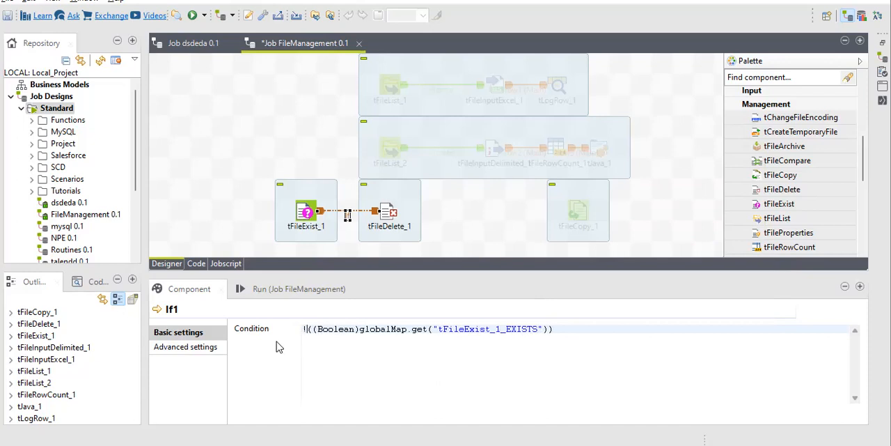
Step: Review the negation in the If condition along with the settings of tFileExist_1 and tFileDelete_1
{"action": "left_click_drag", "start_coordinate": [307, 330], "coordinate": [301, 331]}
{"action": "left_click", "coordinate": [301, 208]}
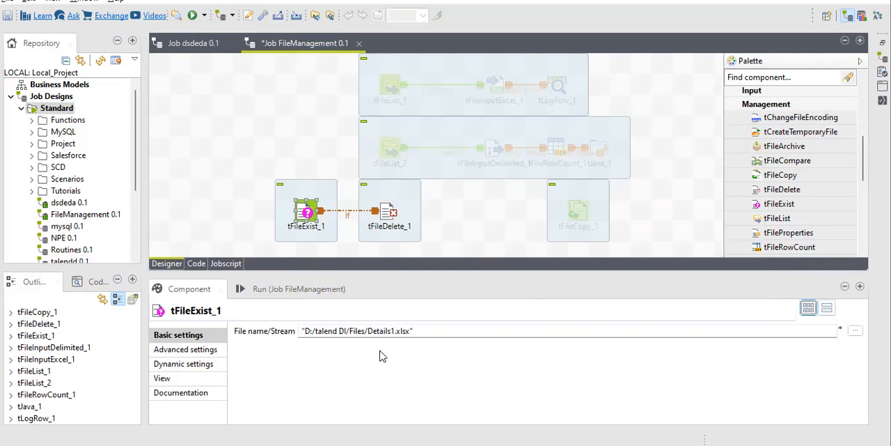
{"action": "left_click", "coordinate": [385, 216]}
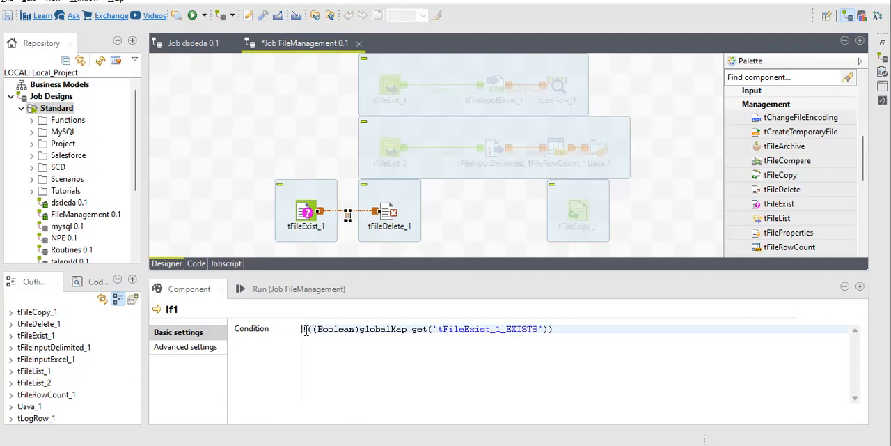
{"action": "left_click_drag", "start_coordinate": [307, 329], "coordinate": [301, 335]}
{"action": "left_click", "coordinate": [608, 325]}
Step: Set the file to delete in tFileDelete_1 to D:/talend DI/Files/Jobs/CARLIST_2022-08-10.xlsx
{"action": "left_click", "coordinate": [389, 214]}
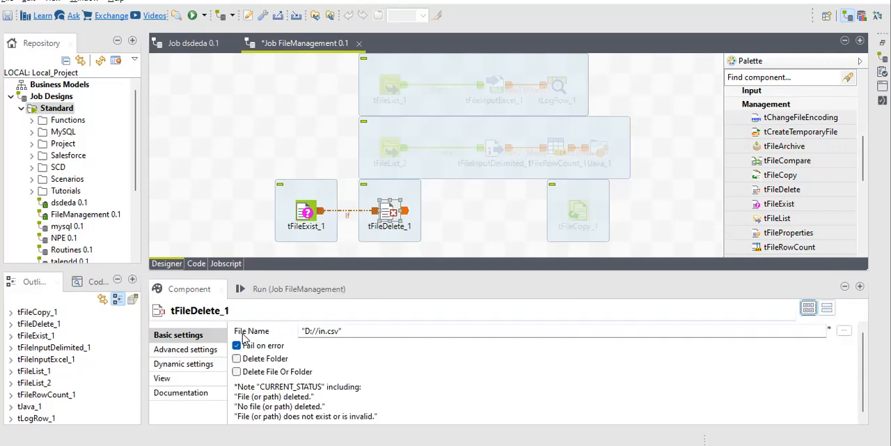
{"action": "left_click", "coordinate": [844, 331]}
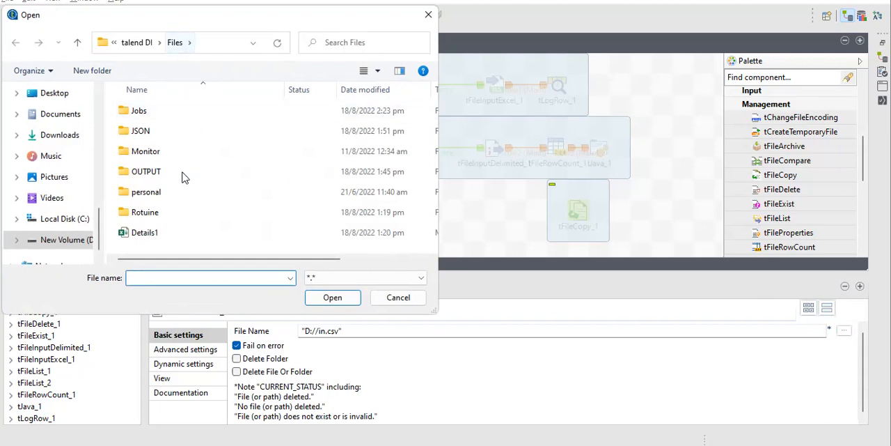
{"action": "left_click", "coordinate": [160, 119]}
{"action": "double_click", "coordinate": [160, 118]}
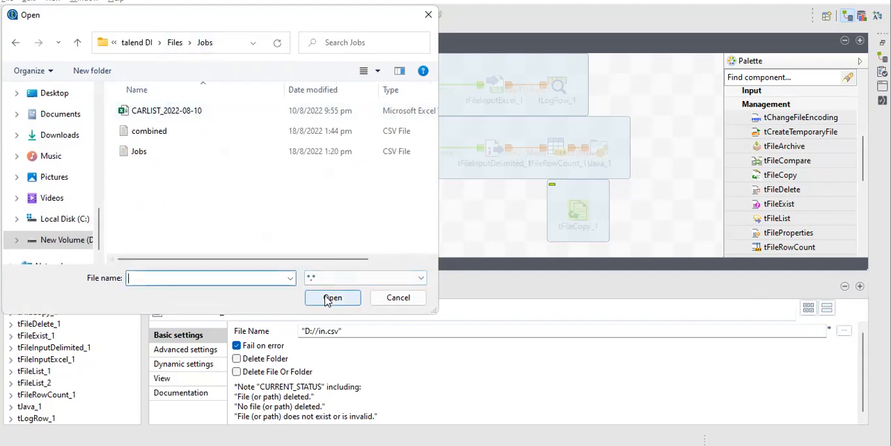
{"action": "left_click", "coordinate": [177, 113]}
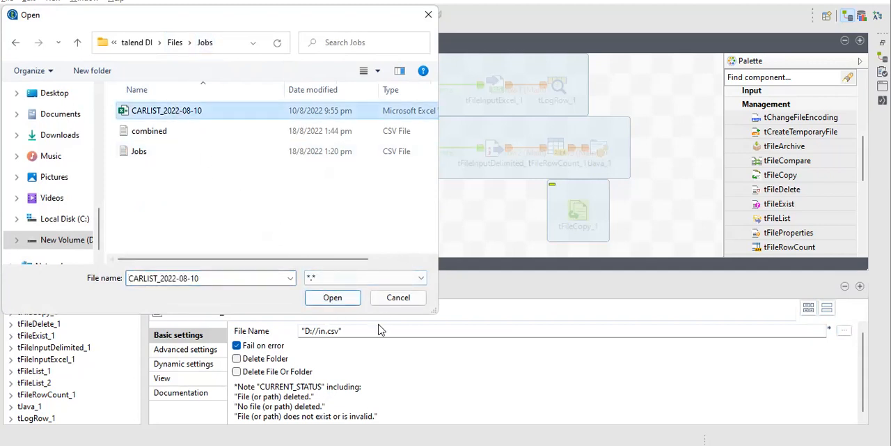
{"action": "left_click", "coordinate": [333, 298]}
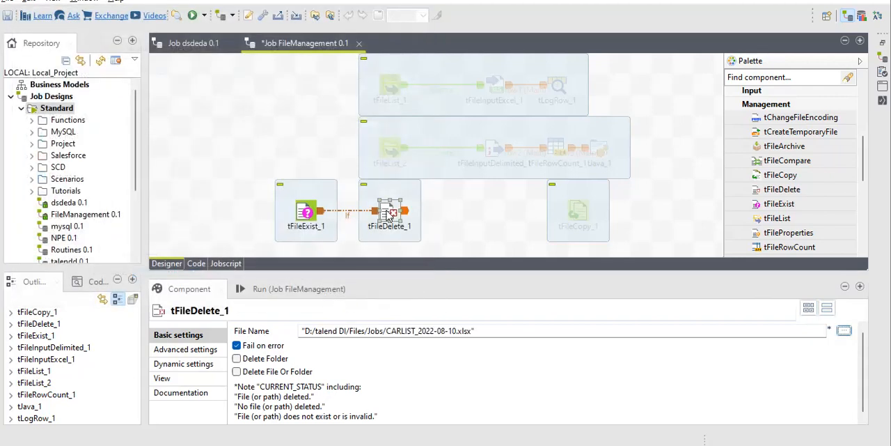
Step: Delete tFileDelete_1 from the job and add a tFileList component in its place
{"action": "double_click", "coordinate": [388, 215]}
{"action": "double_click", "coordinate": [388, 215]}
{"action": "key", "text": "Delete"}
{"action": "type", "text": "tfile"}
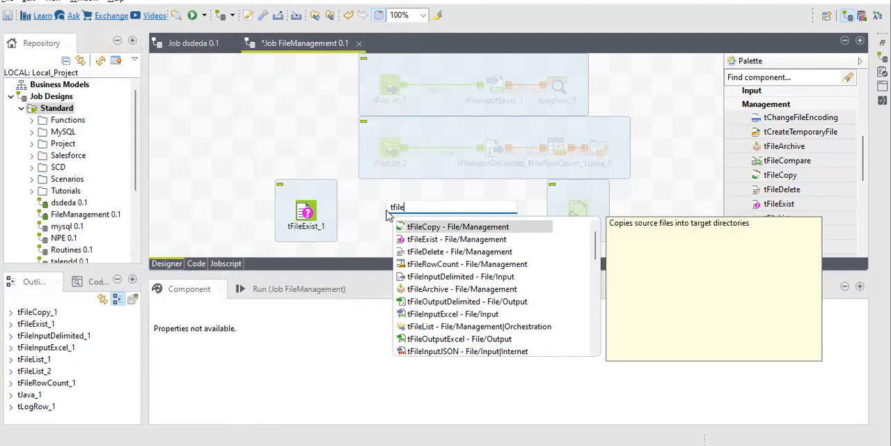
{"action": "type", "text": "list"}
{"action": "key", "text": "Return"}
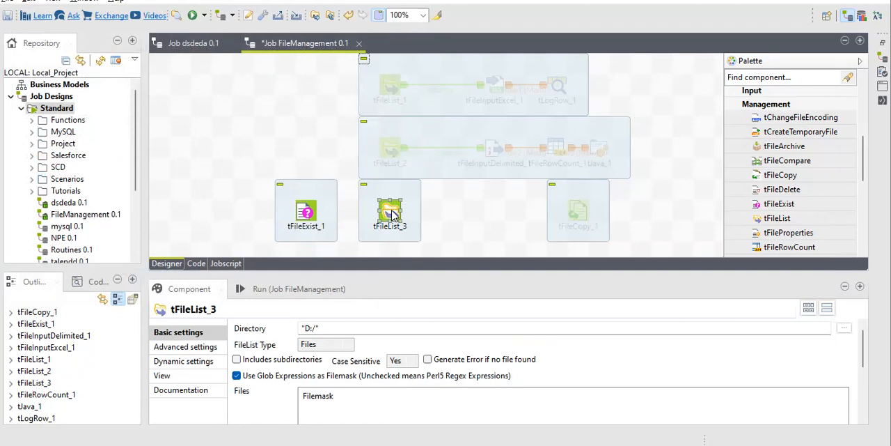
Step: Connect tFileExist_1 to tFileList_3 with a Run if trigger
{"action": "right_click", "coordinate": [317, 215]}
{"action": "left_click", "coordinate": [516, 214]}
{"action": "left_click", "coordinate": [392, 214]}
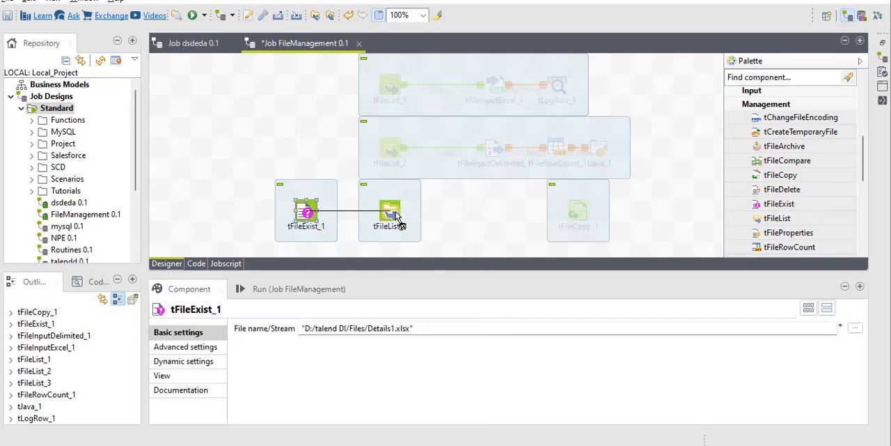
Step: Set the condition of the If link to tFileList_3 to !((Boolean)globalMap.get("tFileExist_1_EXISTS"))
{"action": "left_click", "coordinate": [348, 216]}
{"action": "left_click", "coordinate": [347, 330]}
{"action": "type", "text": "tFi"}
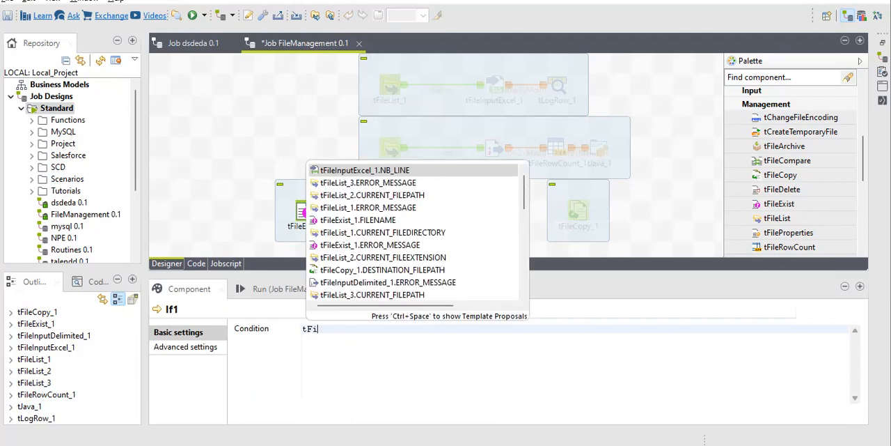
{"action": "type", "text": "leE"}
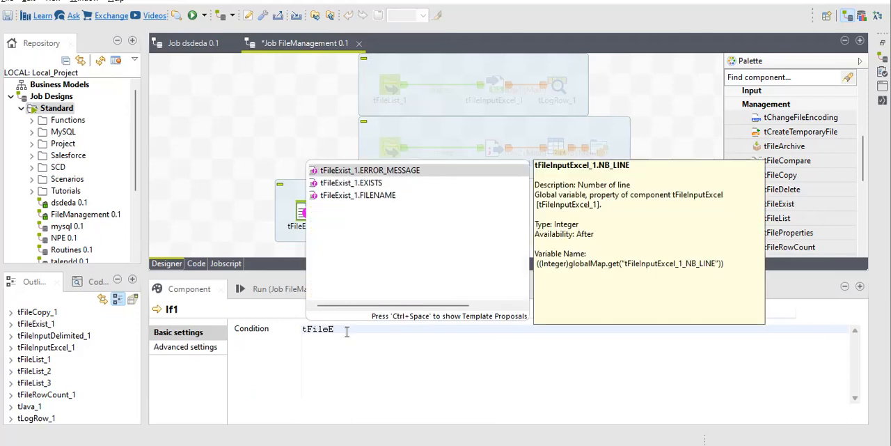
{"action": "key", "text": "Down"}
{"action": "key", "text": "Return"}
{"action": "type", "text": "!((Boolean)globalMap.get(\""}
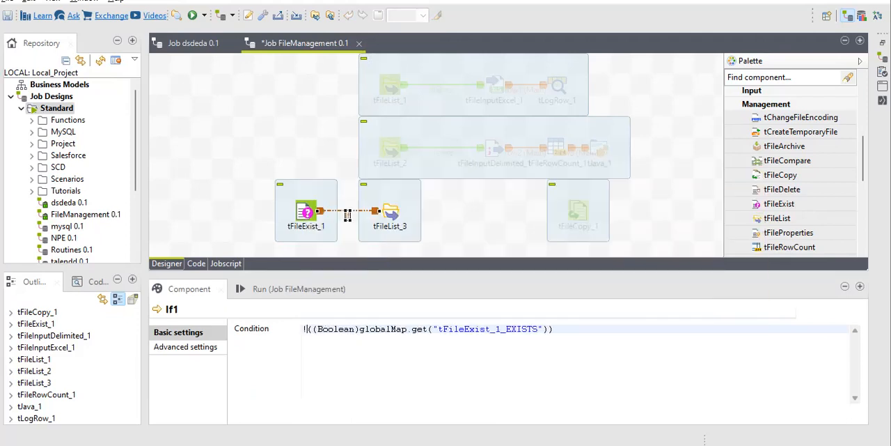
Step: Set the directory of tFileList_3 to D:/talend DI/Files/Jobs
{"action": "left_click", "coordinate": [389, 213]}
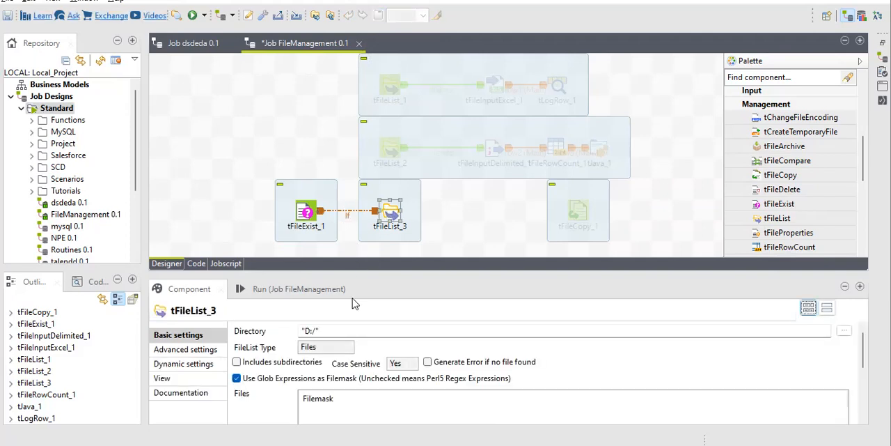
{"action": "left_click", "coordinate": [844, 331]}
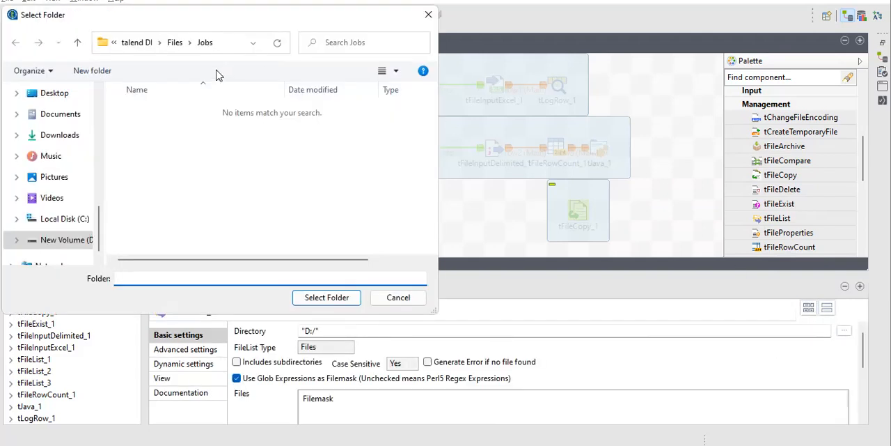
{"action": "left_click", "coordinate": [334, 300]}
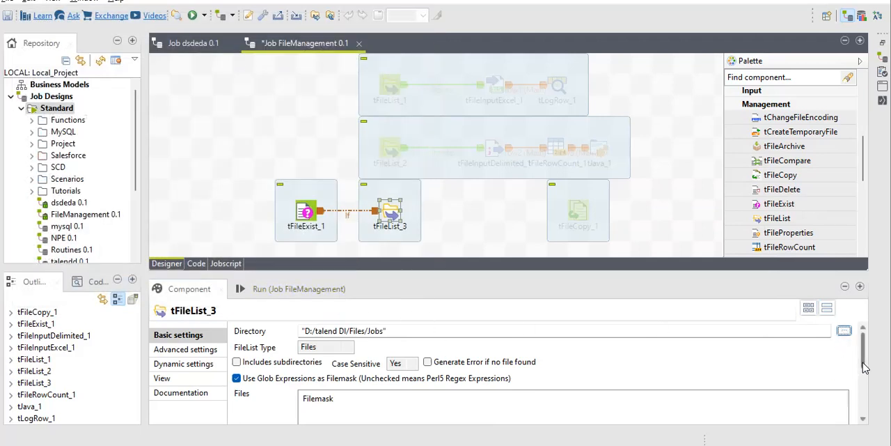
{"action": "scroll", "coordinate": [864, 367], "scroll_direction": "down", "scroll_amount": 3}
Step: Add a tFileDelete component and place it between tFileList_3 and tFileCopy_1
{"action": "left_click", "coordinate": [438, 221]}
{"action": "type", "text": "tfile"}
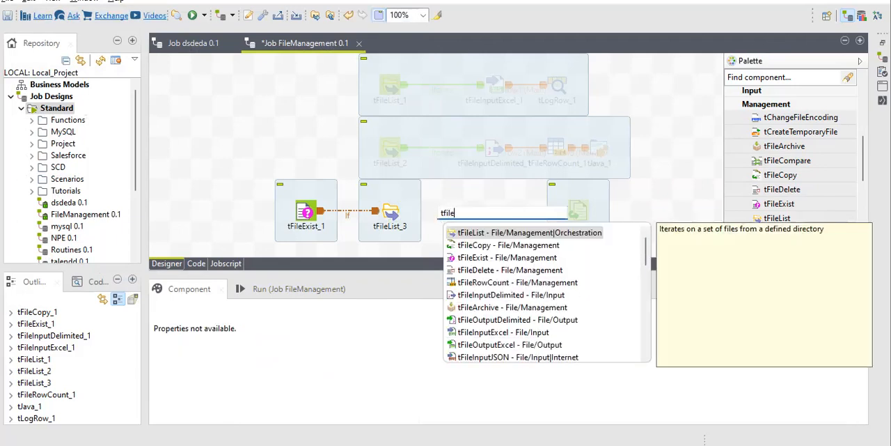
{"action": "type", "text": "e"}
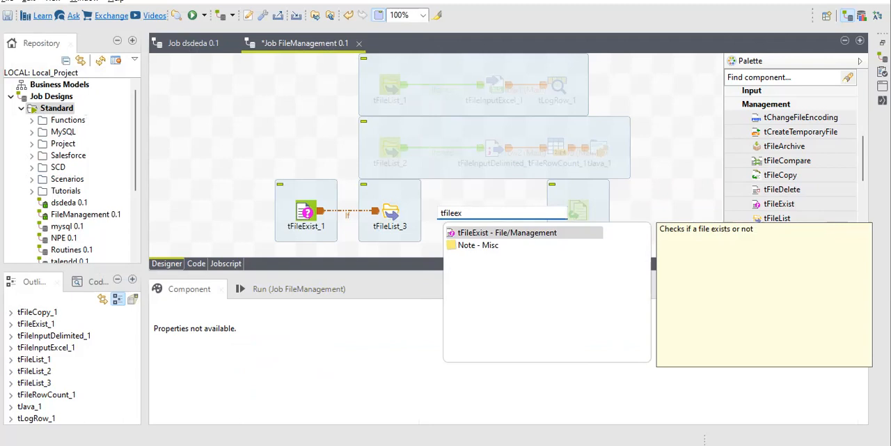
{"action": "key", "text": "BackSpace"}
{"action": "type", "text": "d"}
{"action": "key", "text": "Return"}
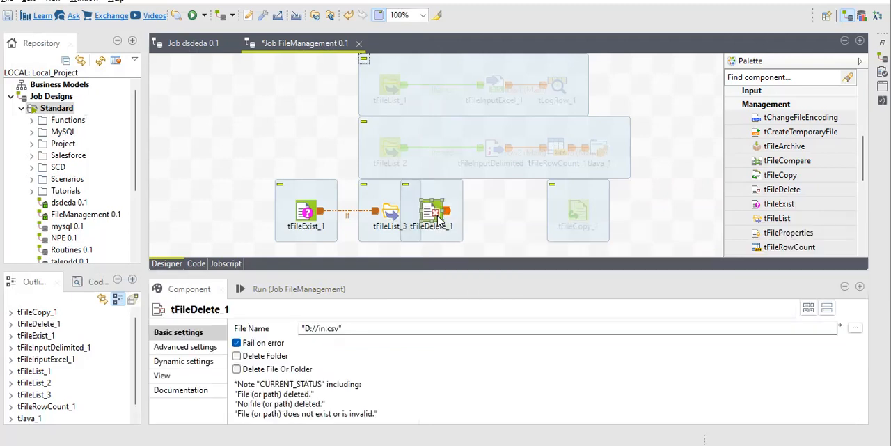
{"action": "left_click_drag", "start_coordinate": [438, 216], "coordinate": [479, 213]}
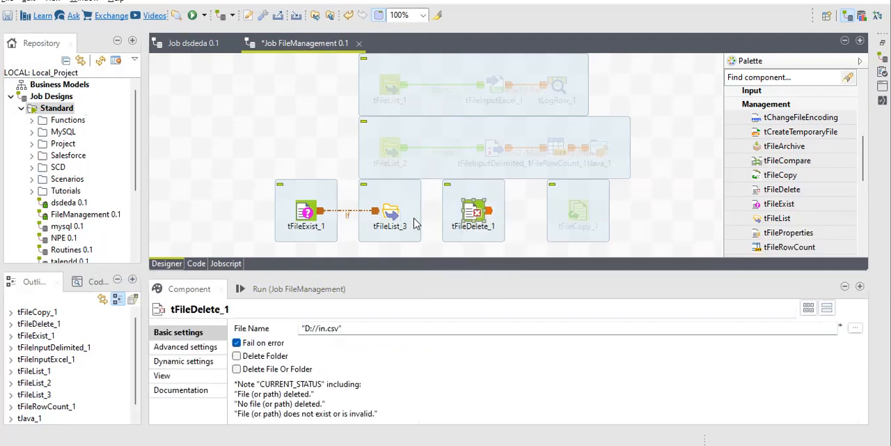
Step: Connect tFileList_3 to tFileDelete_1 with an Iterate row
{"action": "right_click", "coordinate": [390, 214]}
{"action": "mouse_move", "coordinate": [452, 208]}
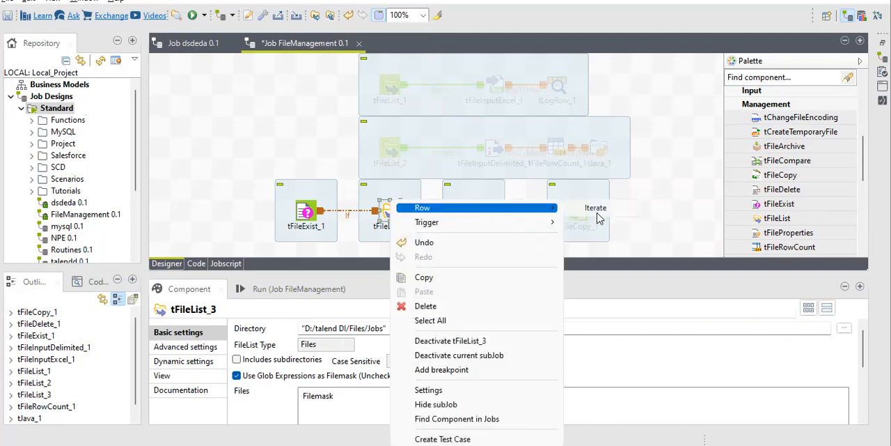
{"action": "left_click", "coordinate": [596, 210]}
{"action": "left_click", "coordinate": [474, 211]}
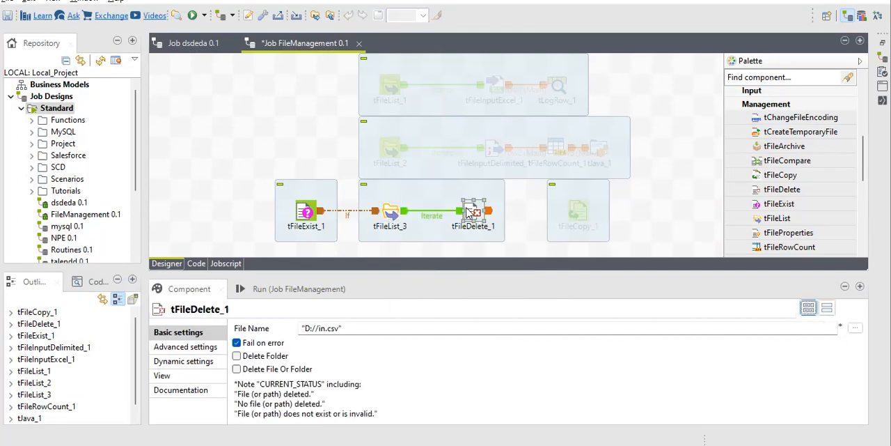
Step: Set the file name of tFileDelete_1 to ((String)globalMap.get("tFileList_3_CURRENT_FILEPATH"))
{"action": "left_click", "coordinate": [354, 329]}
{"action": "key", "text": "BackSpace"}
{"action": "key", "text": "BackSpace"}
{"action": "key", "text": "BackSpace"}
{"action": "key", "text": "BackSpace"}
{"action": "key", "text": "BackSpace"}
{"action": "key", "text": "BackSpace"}
{"action": "key", "text": "BackSpace"}
{"action": "key", "text": "BackSpace"}
{"action": "key", "text": "BackSpace"}
{"action": "key", "text": "BackSpace"}
{"action": "key", "text": "BackSpace"}
{"action": "key", "text": "BackSpace"}
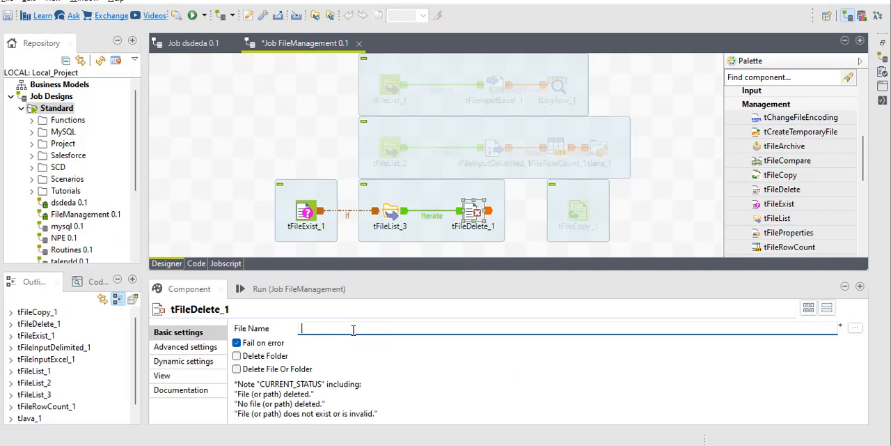
{"action": "key", "text": "ctrl+space"}
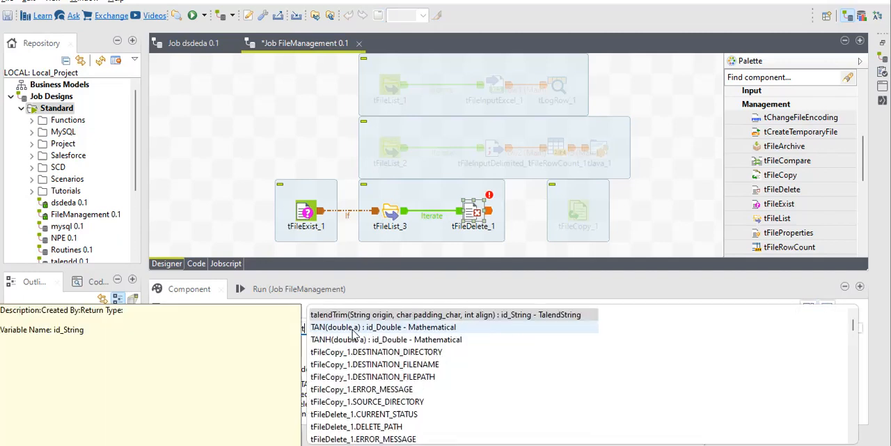
{"action": "type", "text": "tFileL"}
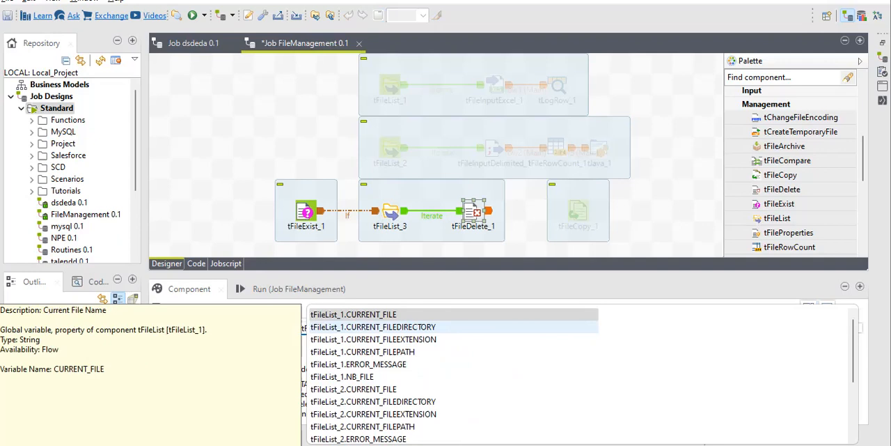
{"action": "type", "text": "ist_3"}
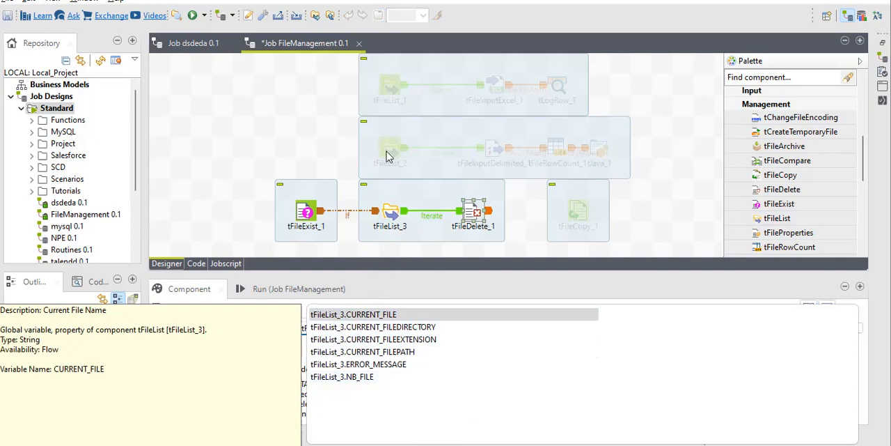
{"action": "double_click", "coordinate": [392, 357]}
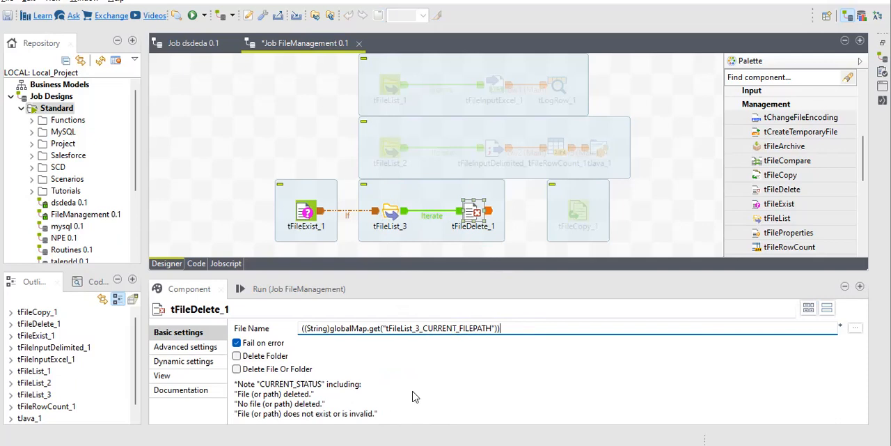
Step: Replace the file name of tFileDelete_1 with the global variable tFileList_3.CURRENT_FILEPATH from the variable suggestions
{"action": "key", "text": "ctrl+a"}
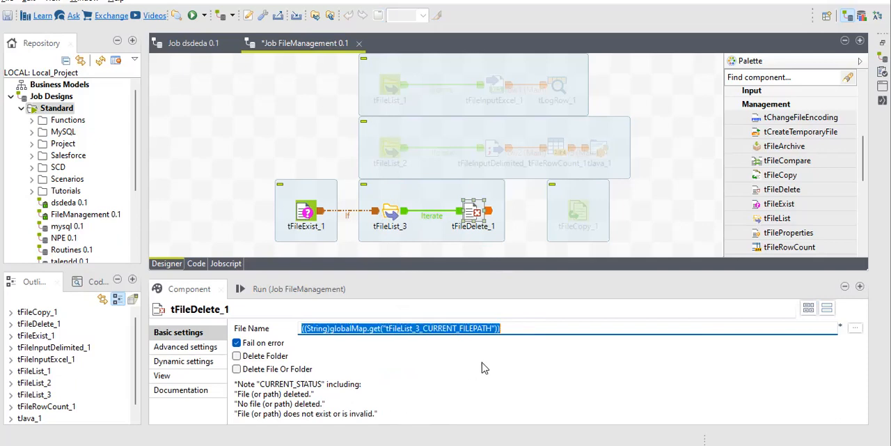
{"action": "key", "text": "ctrl+space"}
{"action": "scroll", "coordinate": [482, 362], "scroll_direction": "down", "scroll_amount": 5}
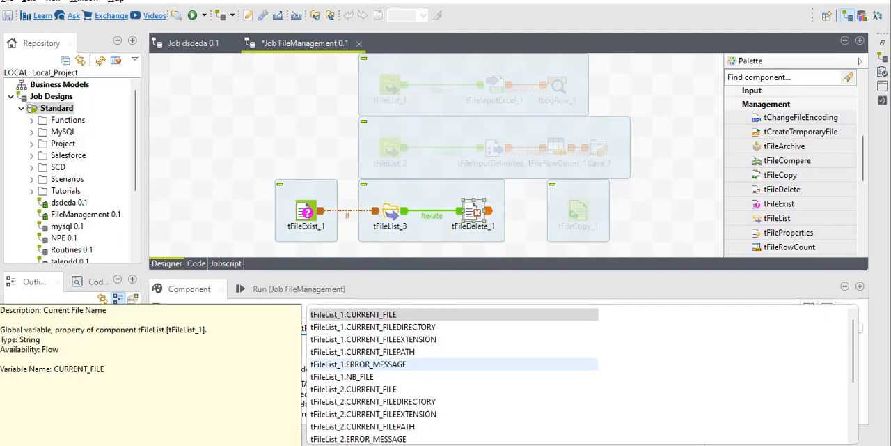
{"action": "type", "text": "3"}
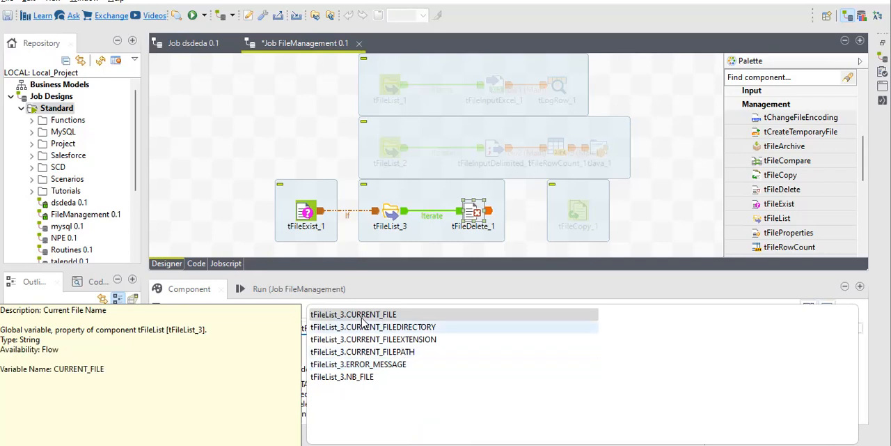
{"action": "left_click", "coordinate": [361, 316]}
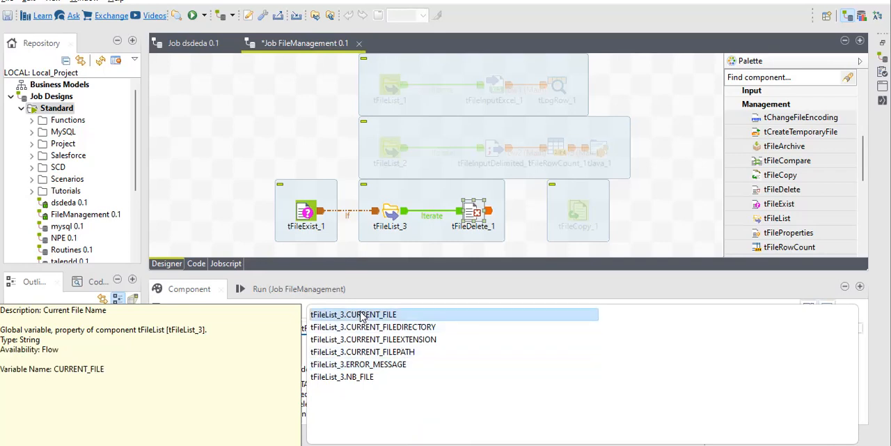
{"action": "double_click", "coordinate": [365, 353]}
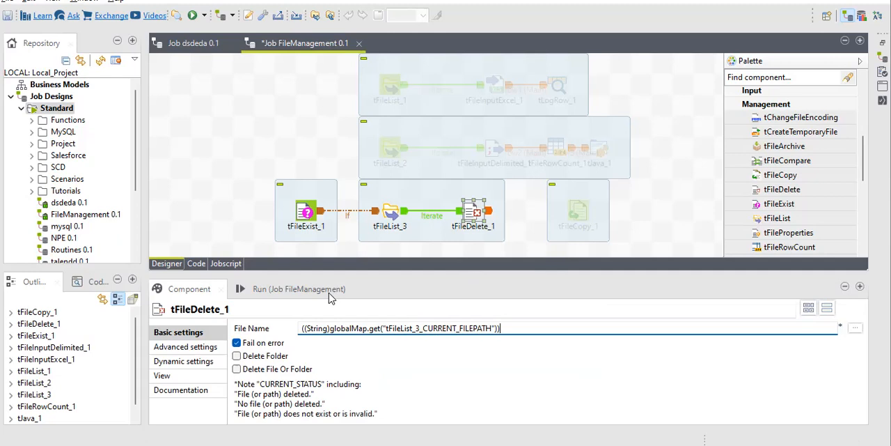
Step: Check the file path set in tFileExist_1 and the condition of the If link to tFileList_3
{"action": "left_click", "coordinate": [307, 210]}
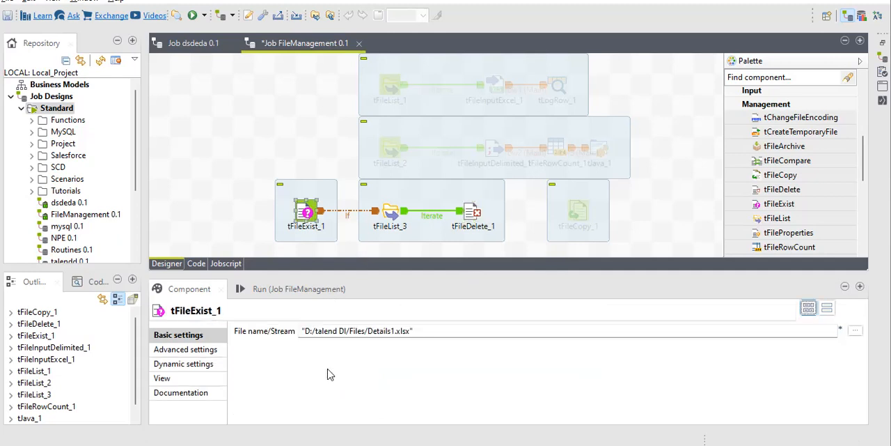
{"action": "left_click", "coordinate": [348, 216]}
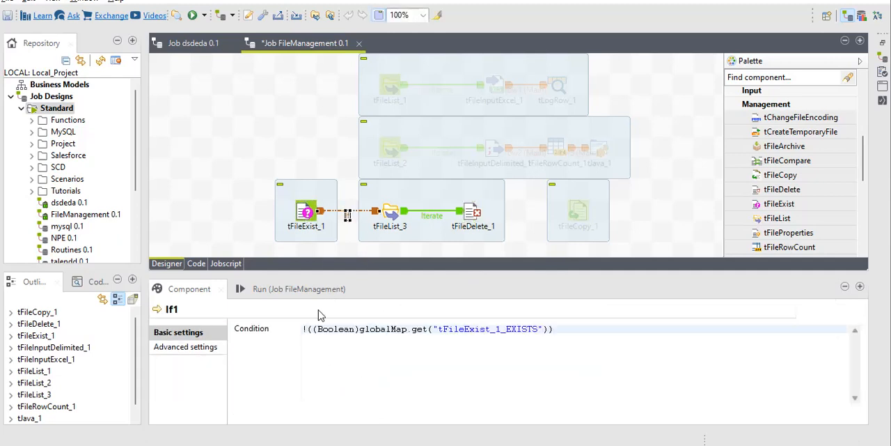
{"action": "left_click", "coordinate": [306, 213]}
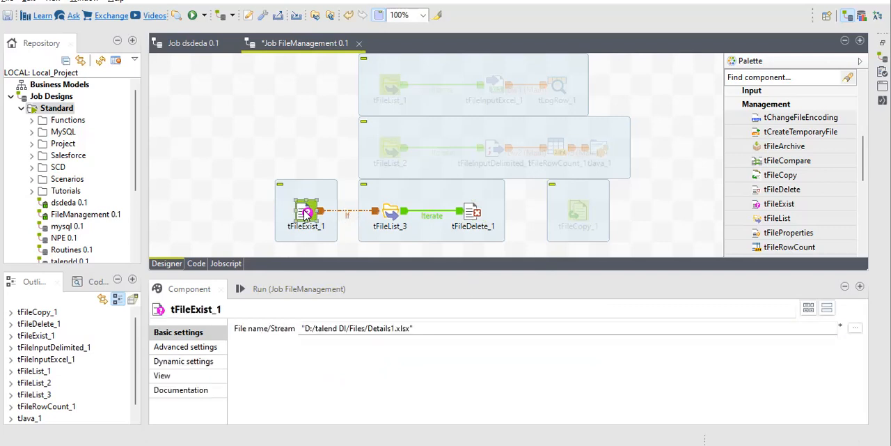
{"action": "double_click", "coordinate": [354, 327]}
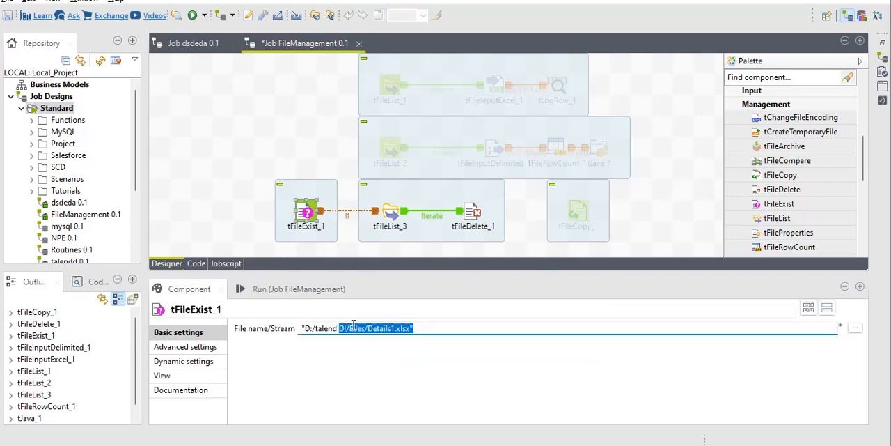
Step: Add a filemask entry to tFileList_3 and replace its default text with empty quotation marks ("")
{"action": "left_click", "coordinate": [392, 216]}
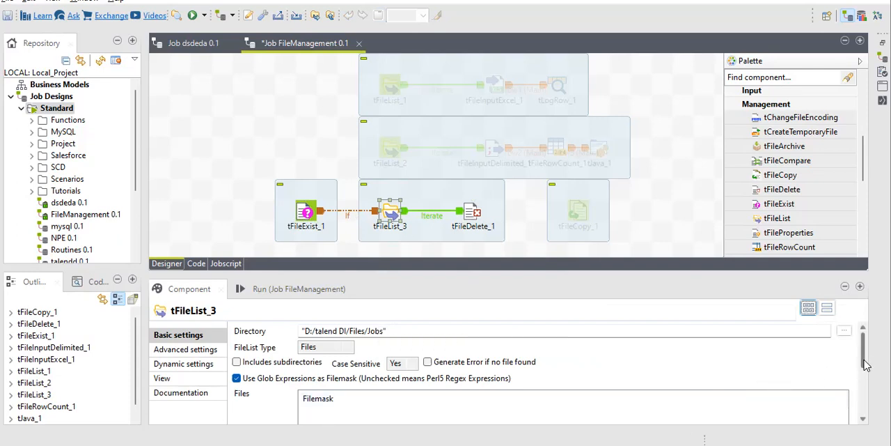
{"action": "left_click_drag", "start_coordinate": [862, 355], "coordinate": [862, 378]}
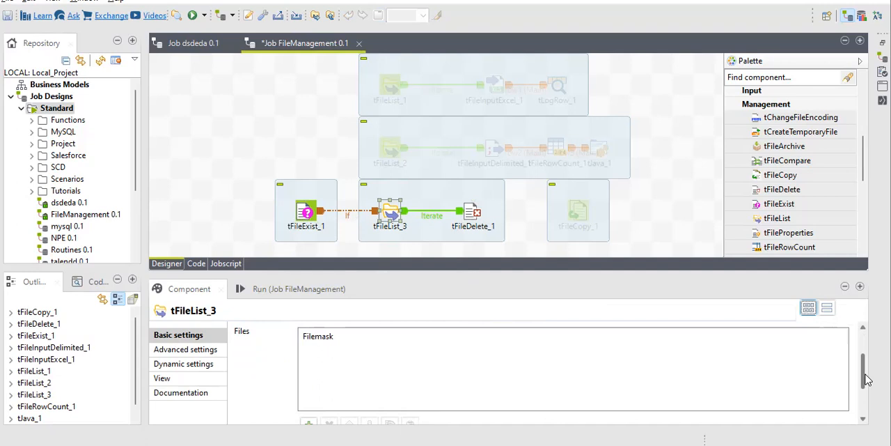
{"action": "left_click", "coordinate": [309, 422]}
{"action": "left_click", "coordinate": [320, 350]}
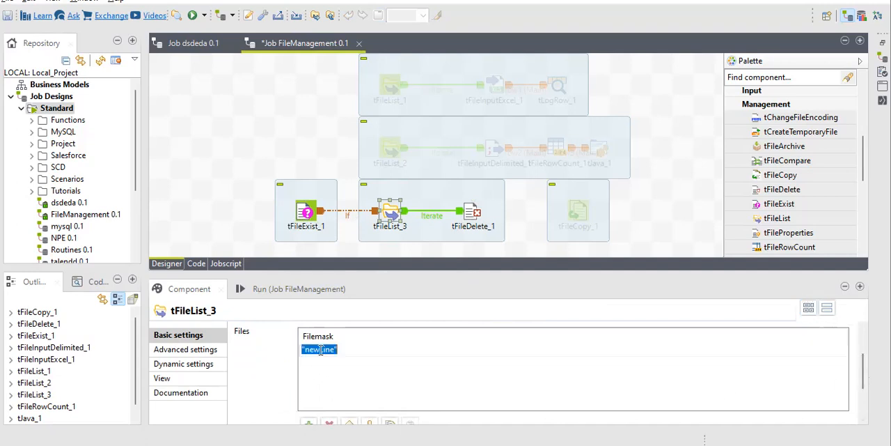
{"action": "type", "text": "\"\""}
Step: Run the FileManagement job and check the result on the If link
{"action": "left_click", "coordinate": [301, 293]}
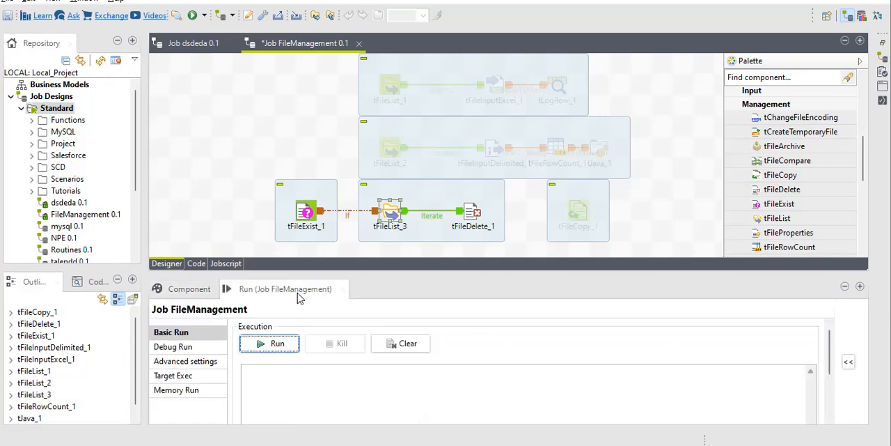
{"action": "left_click", "coordinate": [277, 344]}
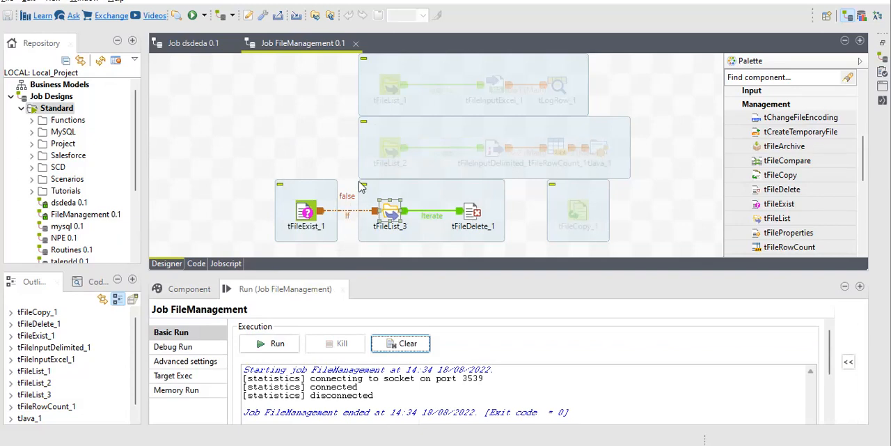
{"action": "left_click", "coordinate": [348, 216]}
Step: Switch to File Explorer and move the Details1 workbook from the Files folder into the Rotuine folder
{"action": "key", "text": "alt+Tab"}
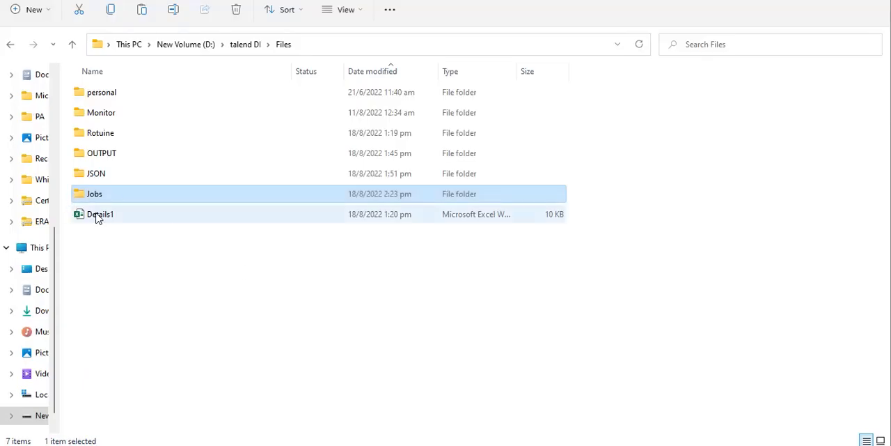
{"action": "left_click", "coordinate": [97, 218]}
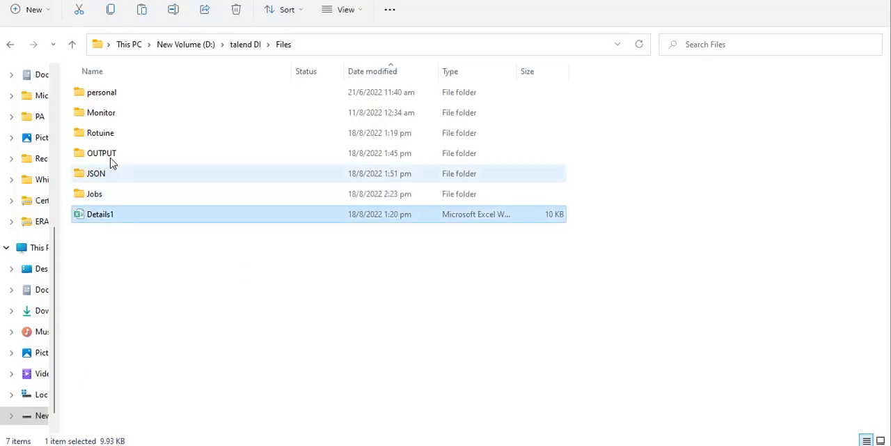
{"action": "double_click", "coordinate": [109, 134]}
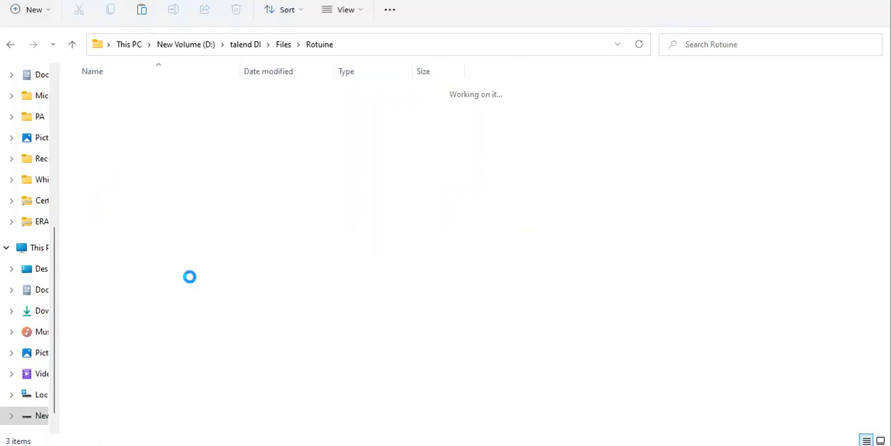
{"action": "key", "text": "ctrl+v"}
{"action": "left_click", "coordinate": [11, 44]}
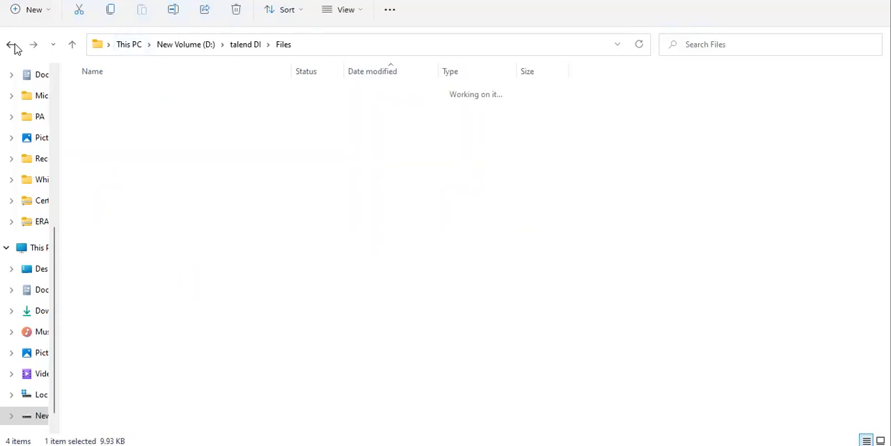
Step: Switch back to Talend, clear the console, run the FileManagement job again, and compare the outcome with the Files folder
{"action": "key", "text": "alt+Tab"}
{"action": "left_click", "coordinate": [403, 344]}
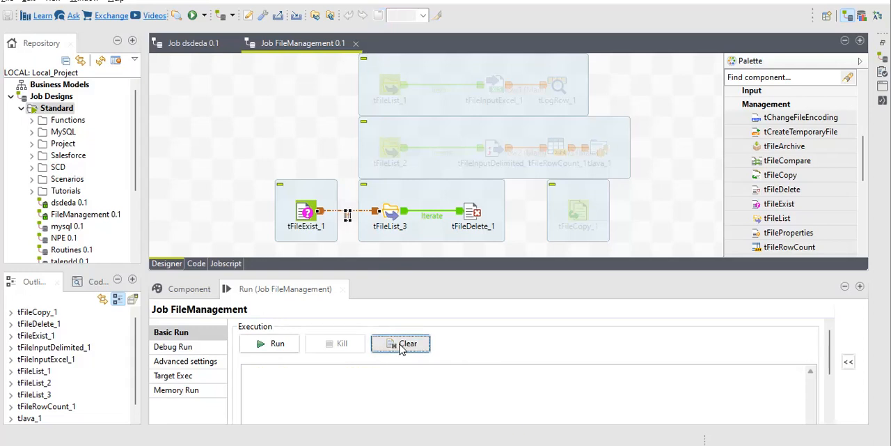
{"action": "left_click", "coordinate": [274, 344]}
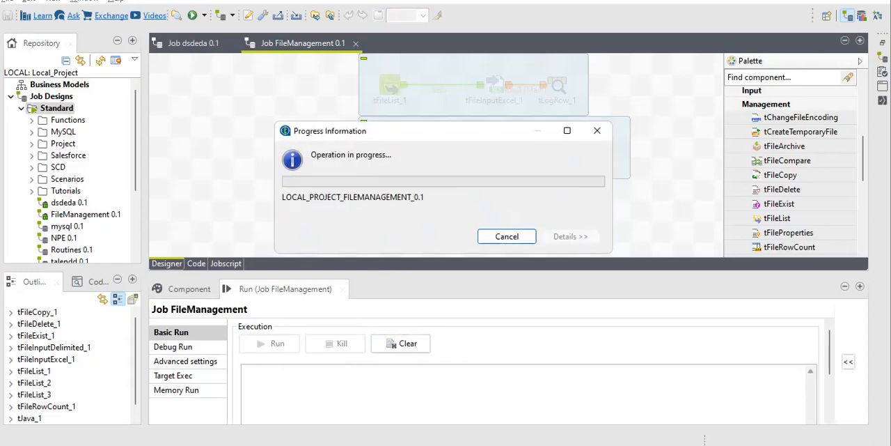
{"action": "key", "text": "alt+Tab"}
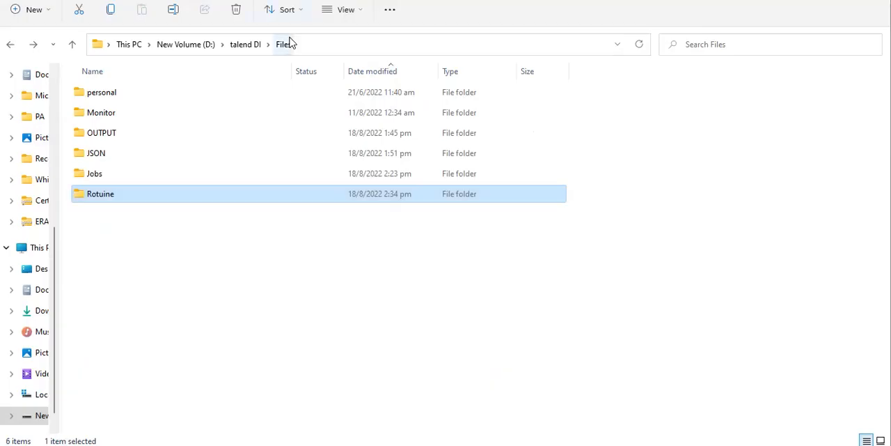
{"action": "key", "text": "alt+Tab"}
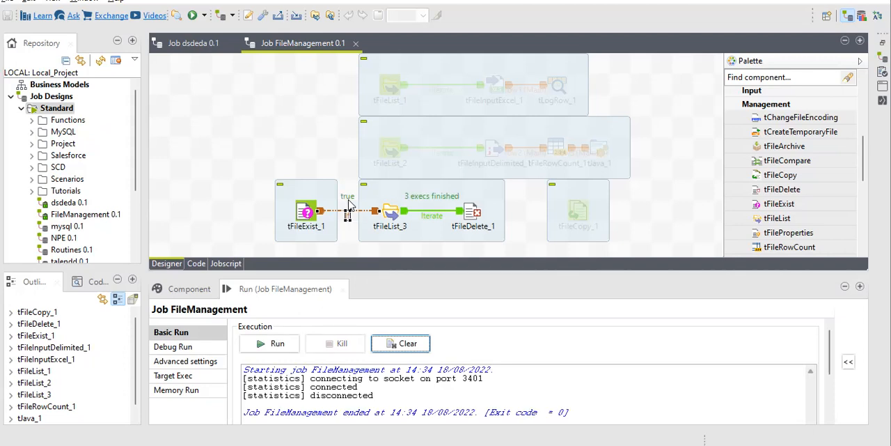
{"action": "left_click", "coordinate": [350, 218]}
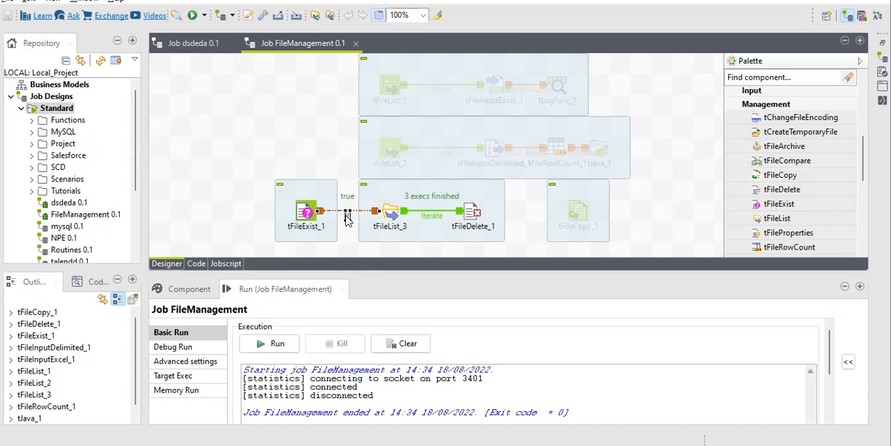
{"action": "key", "text": "alt+Tab"}
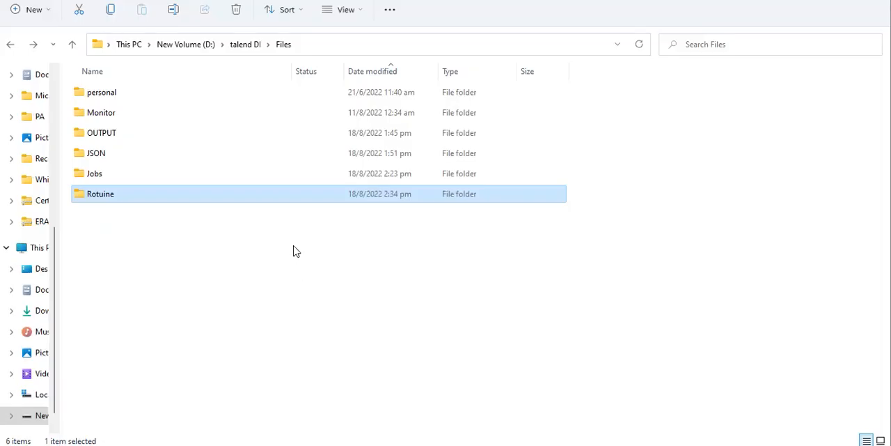
{"action": "left_click", "coordinate": [294, 251]}
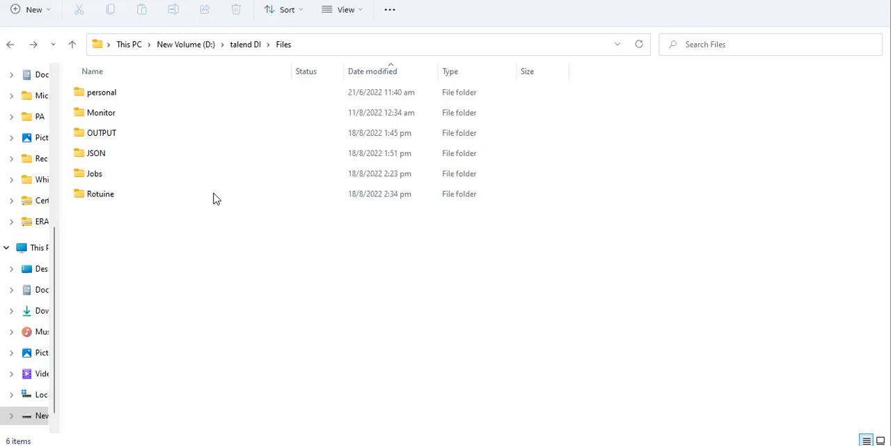
{"action": "key", "text": "alt+Tab"}
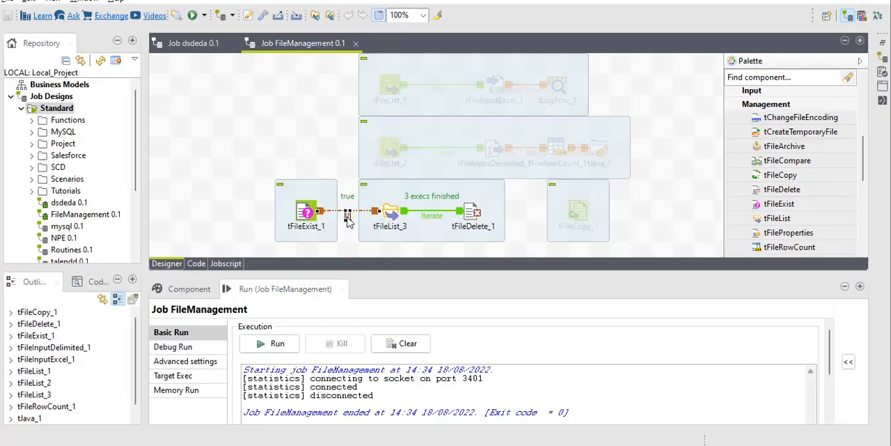
Step: Remove the leading negation from the If1 condition so it reads ((Boolean)globalMap.get("tFileExist_1_EXISTS"))
{"action": "right_click", "coordinate": [348, 217]}
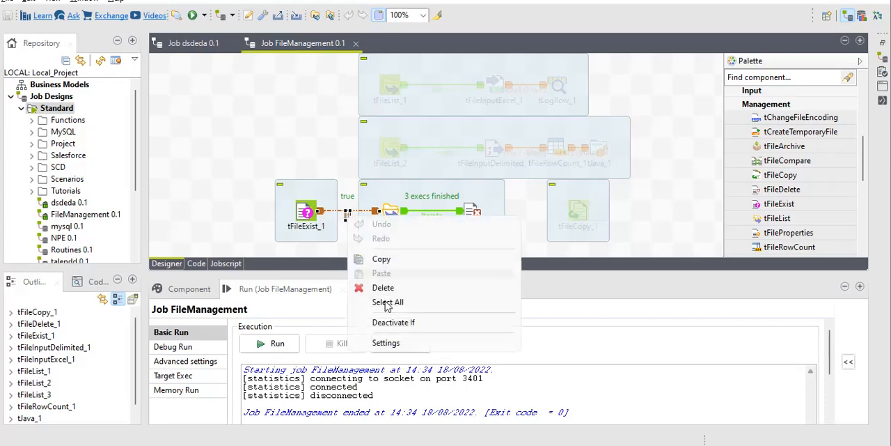
{"action": "left_click", "coordinate": [387, 342]}
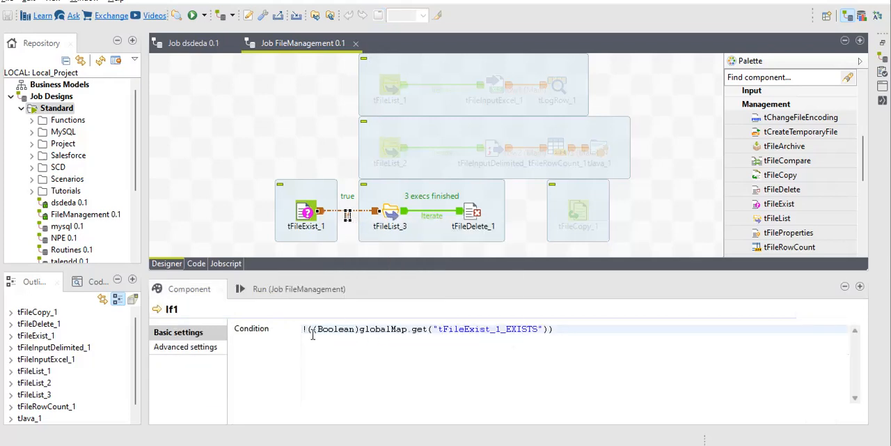
{"action": "key", "text": "BackSpace"}
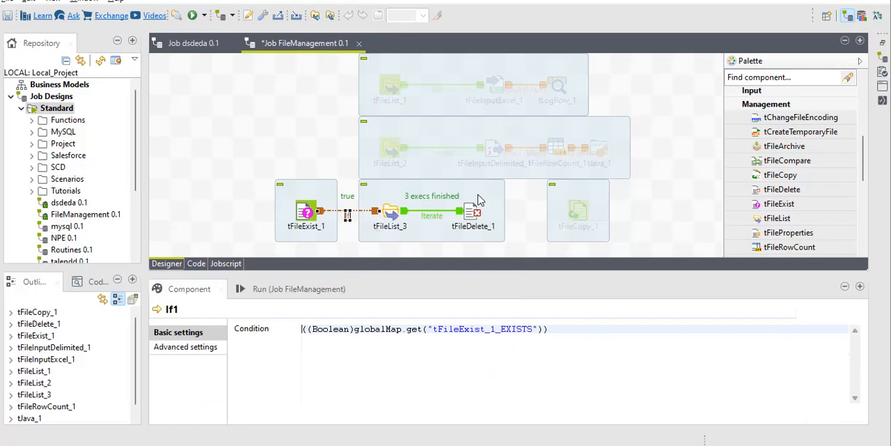
{"action": "left_click", "coordinate": [315, 293]}
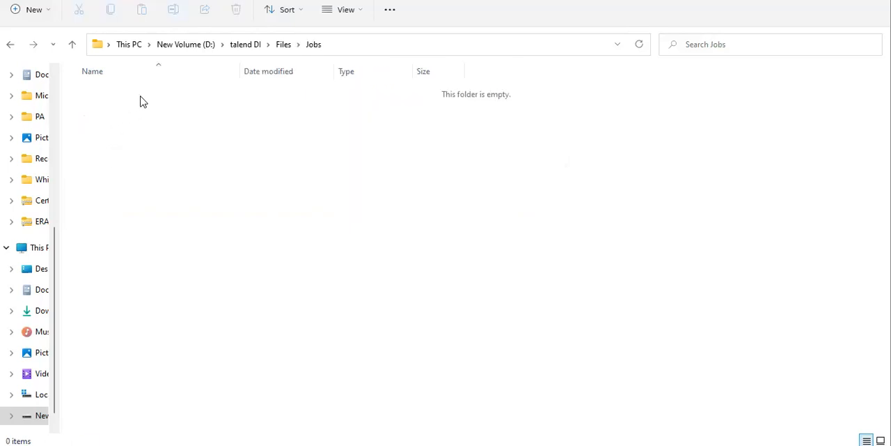
Step: In File Explorer, copy all files from the OUTPUT folder into the Jobs folder
{"action": "left_click", "coordinate": [283, 48]}
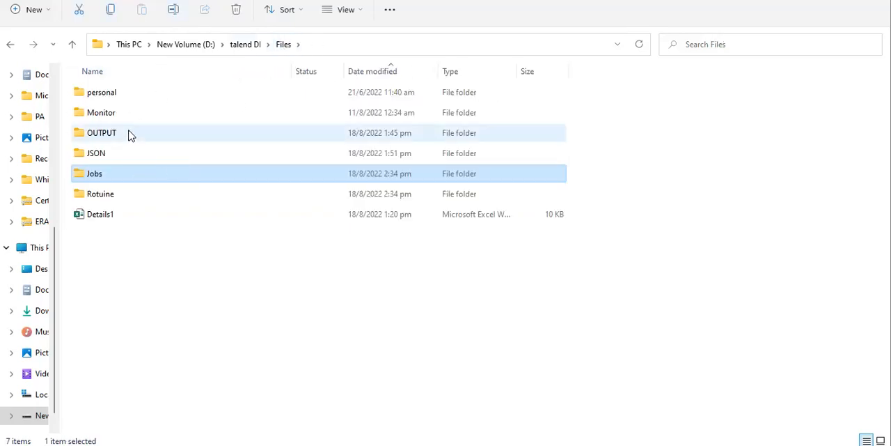
{"action": "double_click", "coordinate": [129, 135]}
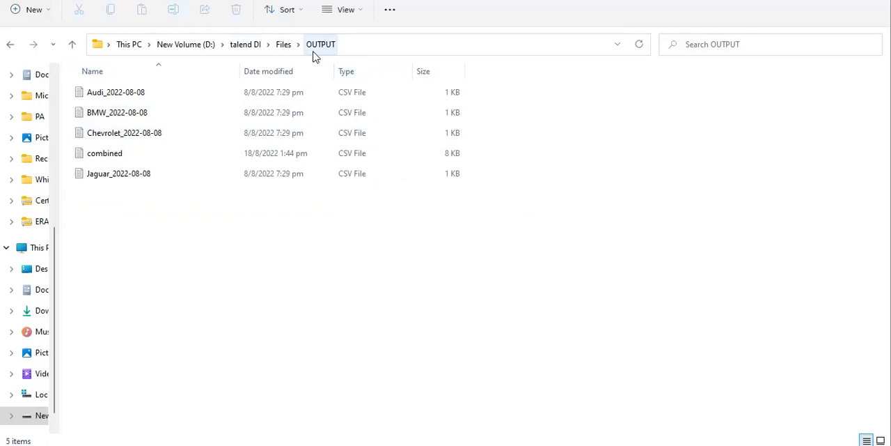
{"action": "key", "text": "ctrl+a"}
{"action": "left_click", "coordinate": [268, 44]}
{"action": "left_click", "coordinate": [283, 46]}
{"action": "double_click", "coordinate": [122, 174]}
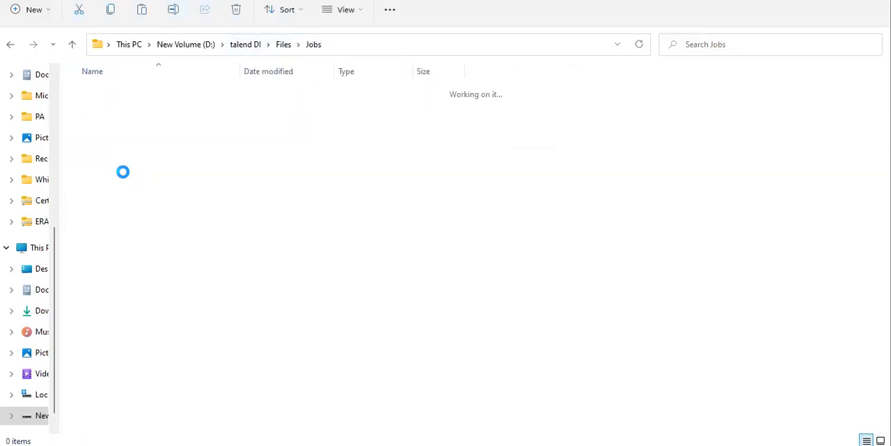
{"action": "key", "text": "ctrl+v"}
Step: Try to copy all files from the Rotuine folder into the Jobs folder
{"action": "left_click", "coordinate": [284, 46]}
{"action": "double_click", "coordinate": [133, 179]}
{"action": "key", "text": "ctrl+a"}
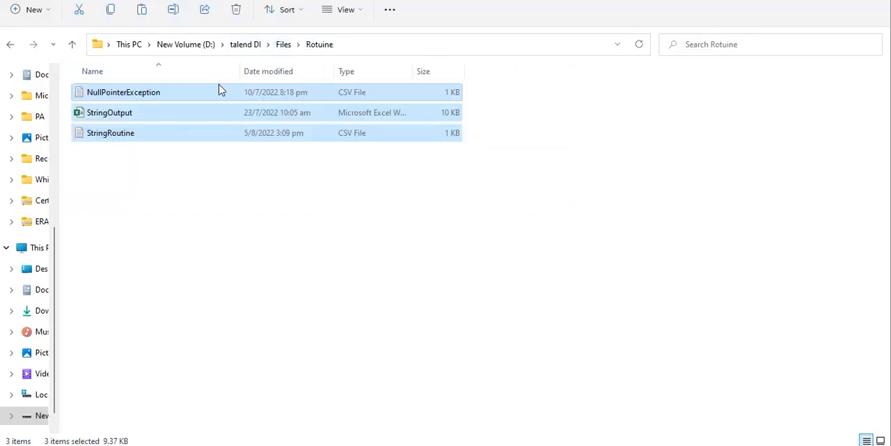
{"action": "left_click", "coordinate": [285, 44]}
{"action": "double_click", "coordinate": [159, 195]}
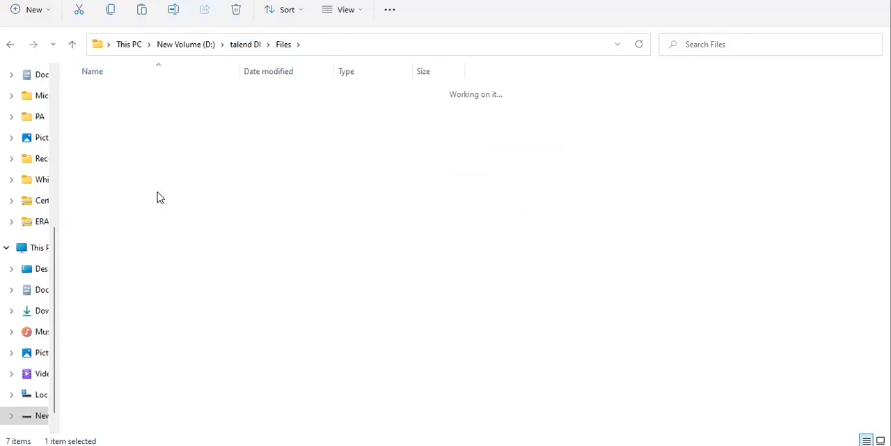
{"action": "key", "text": "ctrl+v"}
{"action": "left_click", "coordinate": [398, 122]}
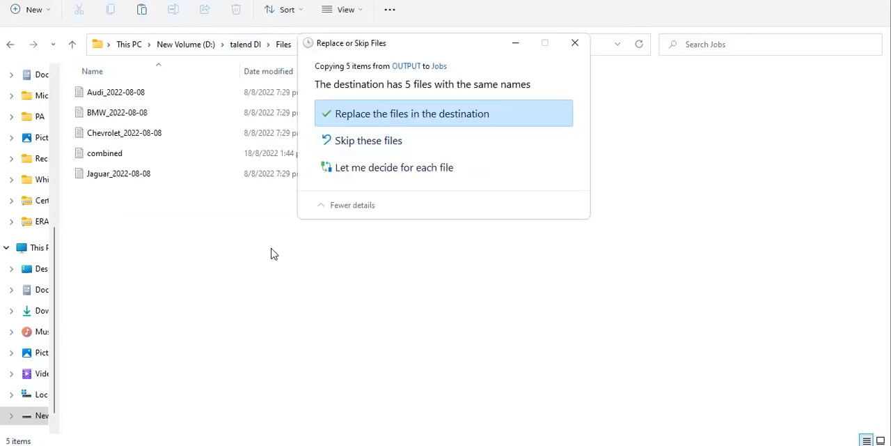
Step: Copy every file from the Rotuine folder into Jobs, skipping the duplicate files of the pending OUTPUT copy
{"action": "left_click", "coordinate": [284, 44]}
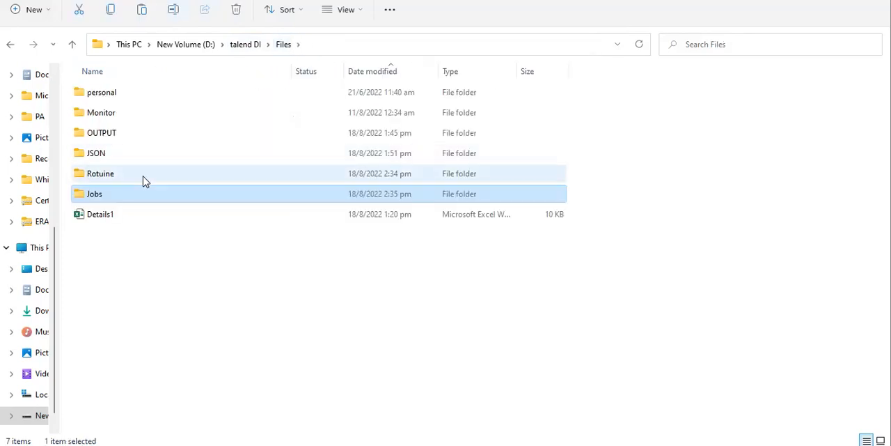
{"action": "double_click", "coordinate": [144, 179]}
{"action": "key", "text": "ctrl+a"}
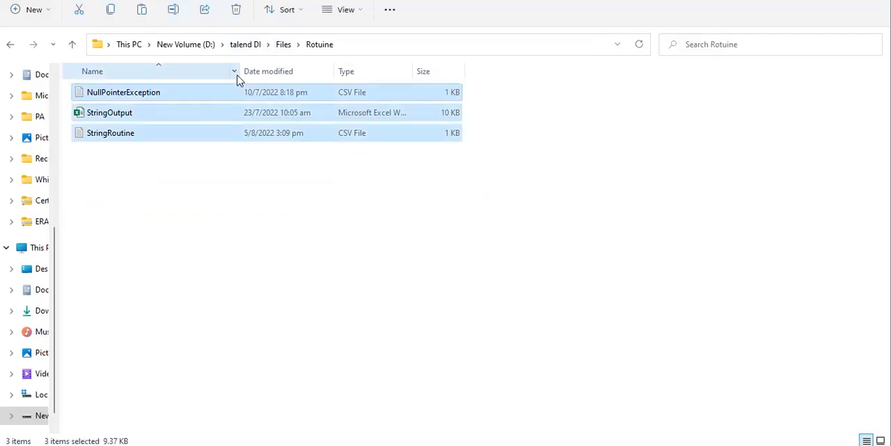
{"action": "left_click", "coordinate": [284, 45]}
{"action": "double_click", "coordinate": [156, 193]}
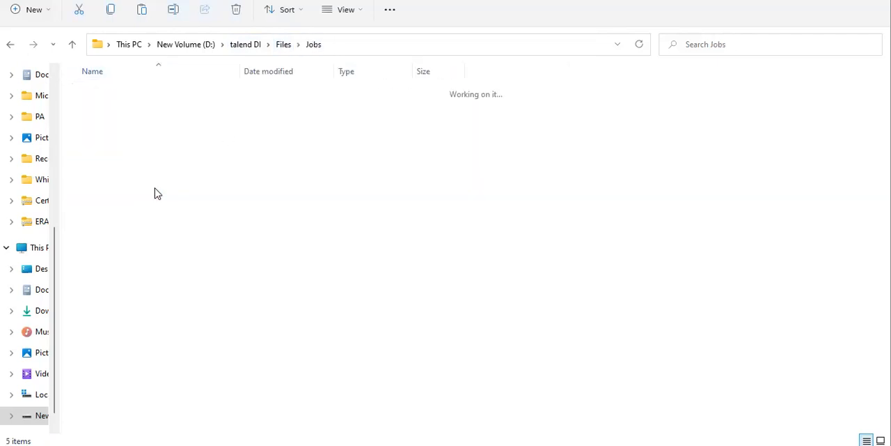
{"action": "key", "text": "ctrl+v"}
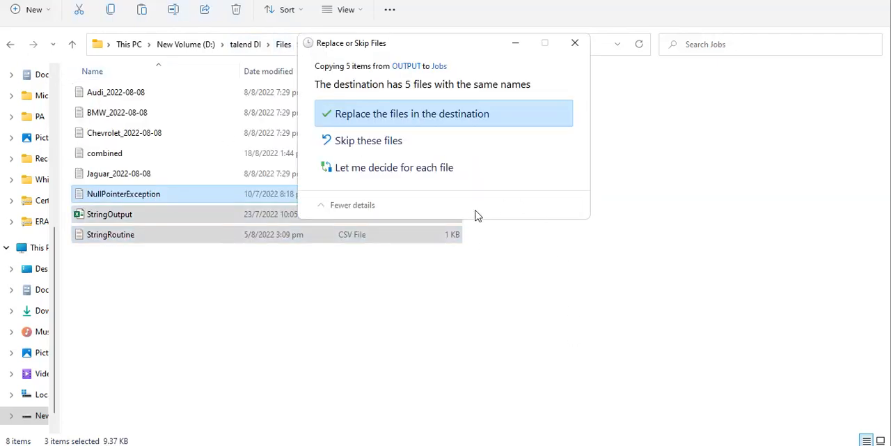
{"action": "left_click", "coordinate": [408, 141]}
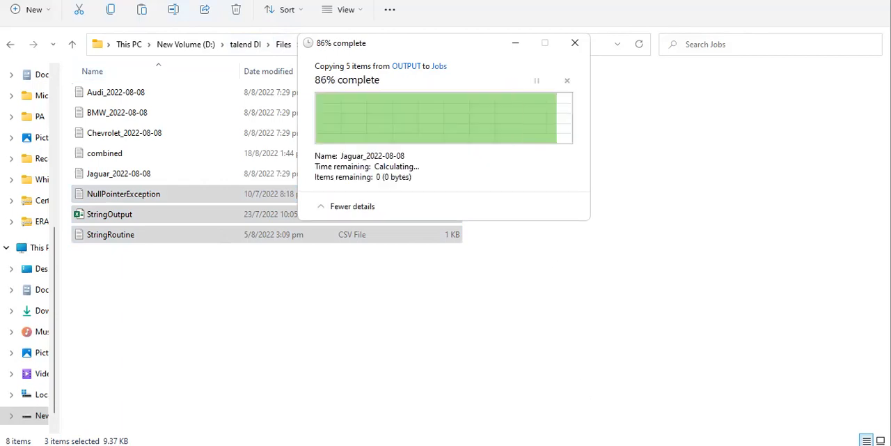
Step: Switch to Talend, clear the console and run the FileManagement job, checking its effect on the Jobs folder in File Explorer
{"action": "key", "text": "alt+Tab"}
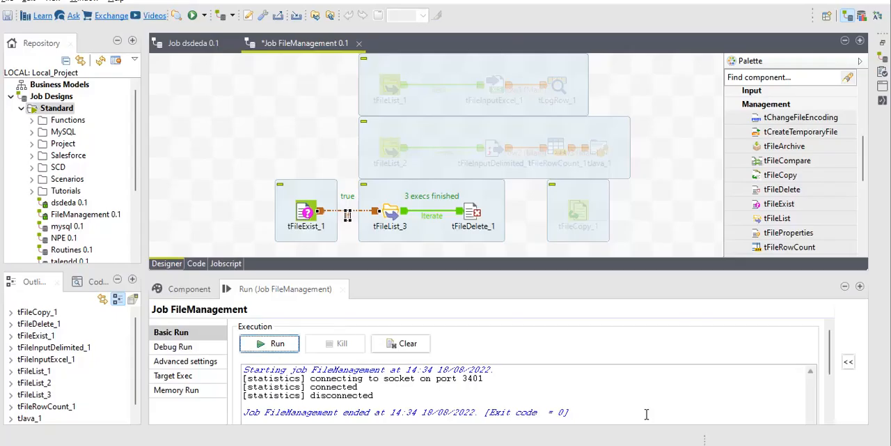
{"action": "left_click", "coordinate": [402, 343]}
{"action": "left_click", "coordinate": [271, 346]}
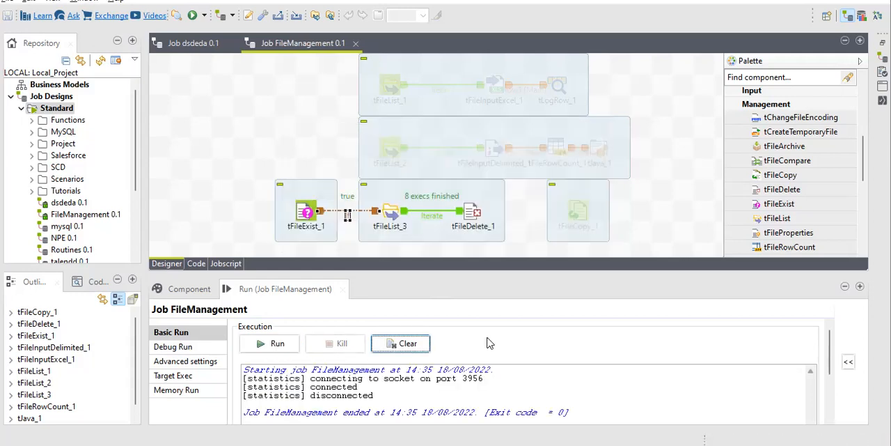
{"action": "key", "text": "alt+Tab"}
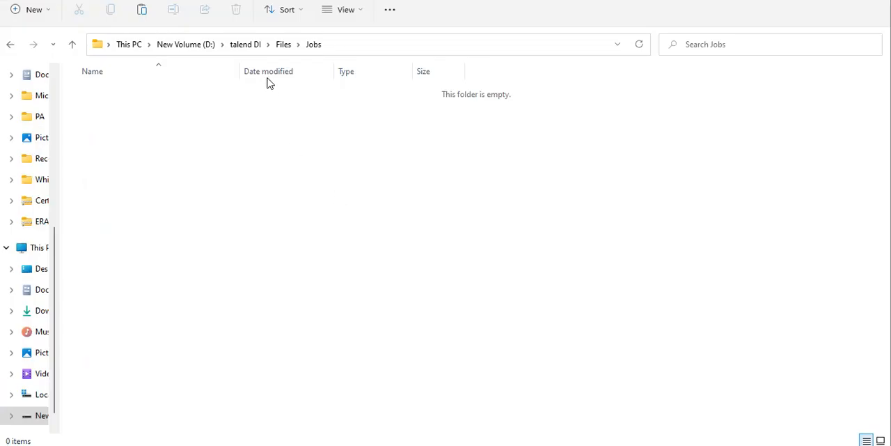
{"action": "left_click", "coordinate": [291, 48]}
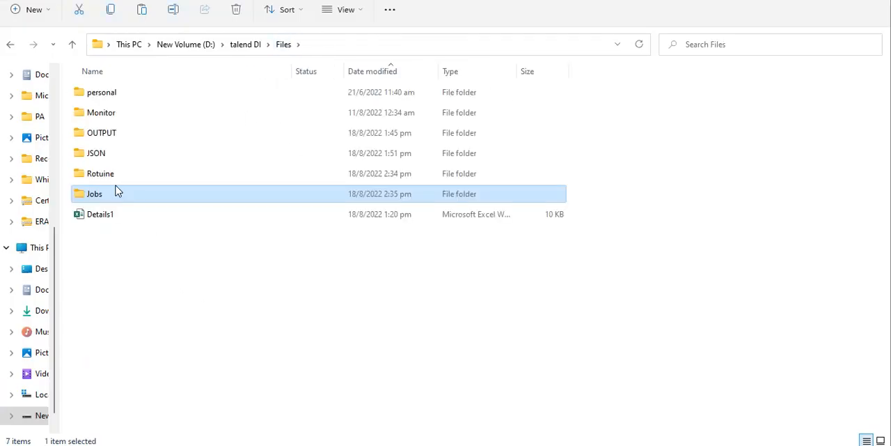
{"action": "double_click", "coordinate": [113, 192]}
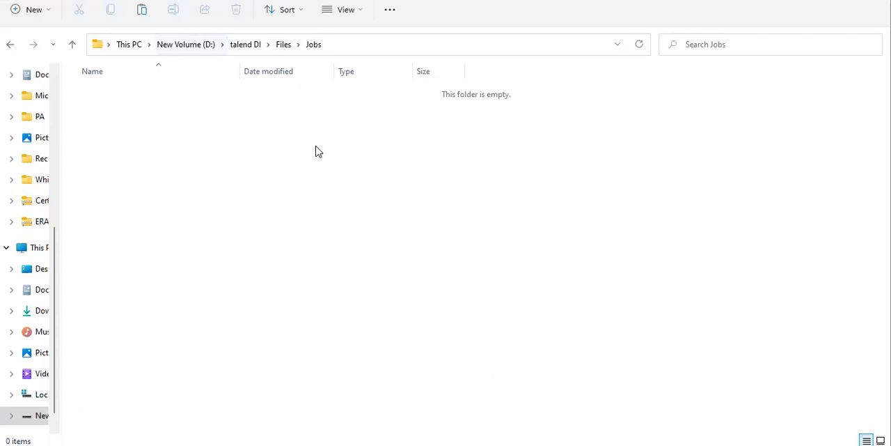
Step: Switch back to Talend and review the directory and filemask settings of tFileList_3
{"action": "key", "text": "alt+Tab"}
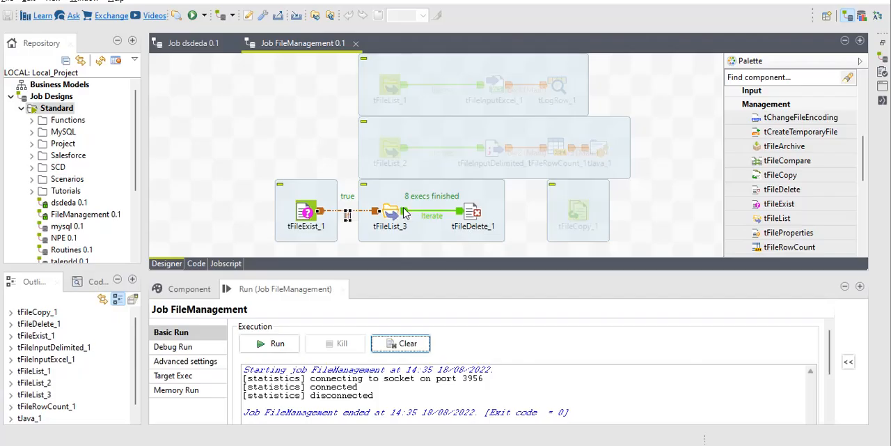
{"action": "left_click", "coordinate": [472, 213]}
{"action": "left_click", "coordinate": [307, 213]}
{"action": "double_click", "coordinate": [390, 212]}
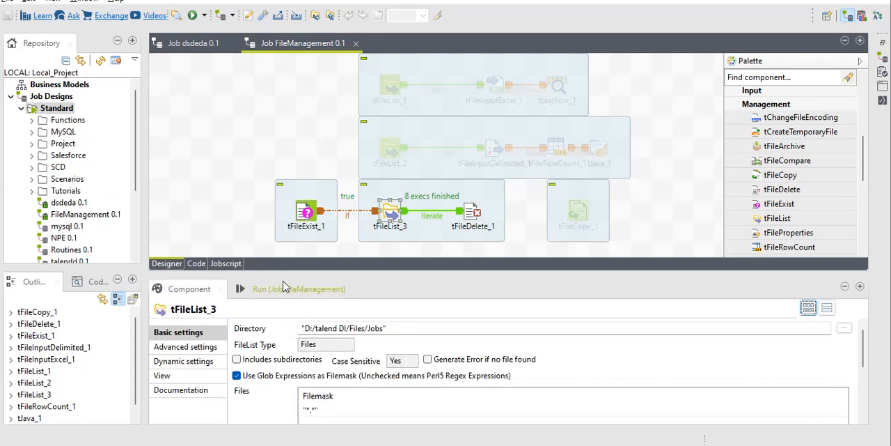
{"action": "left_click_drag", "start_coordinate": [195, 275], "coordinate": [195, 203]}
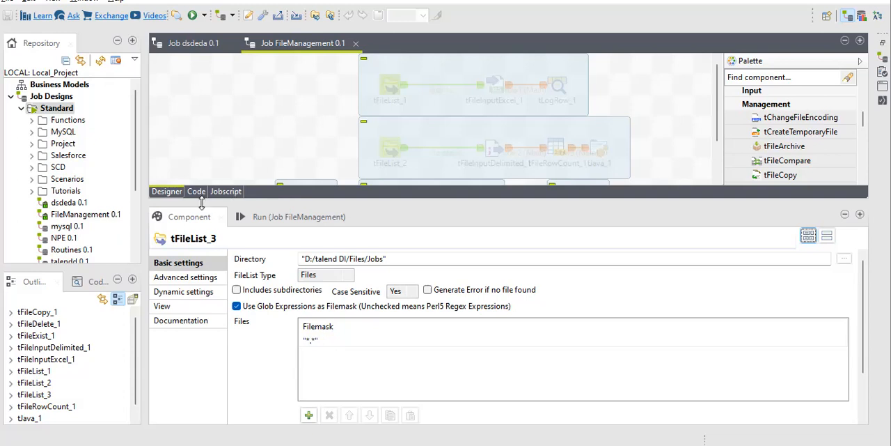
{"action": "left_click_drag", "start_coordinate": [202, 202], "coordinate": [202, 314]}
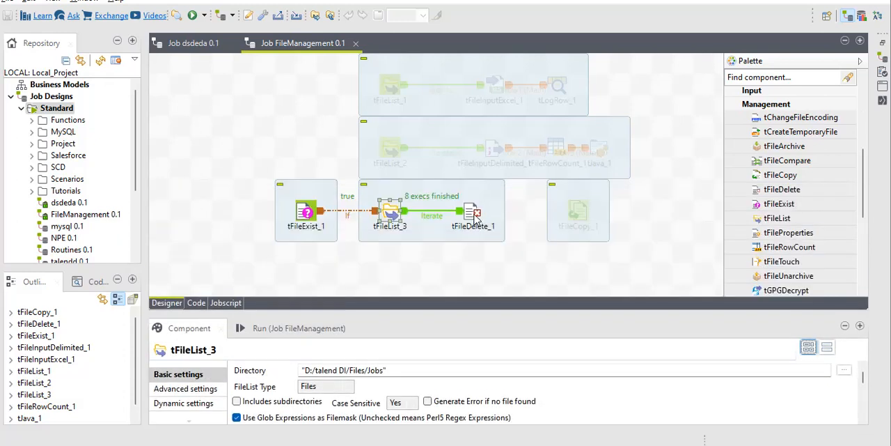
{"action": "right_click", "coordinate": [476, 218]}
{"action": "left_click", "coordinate": [516, 355]}
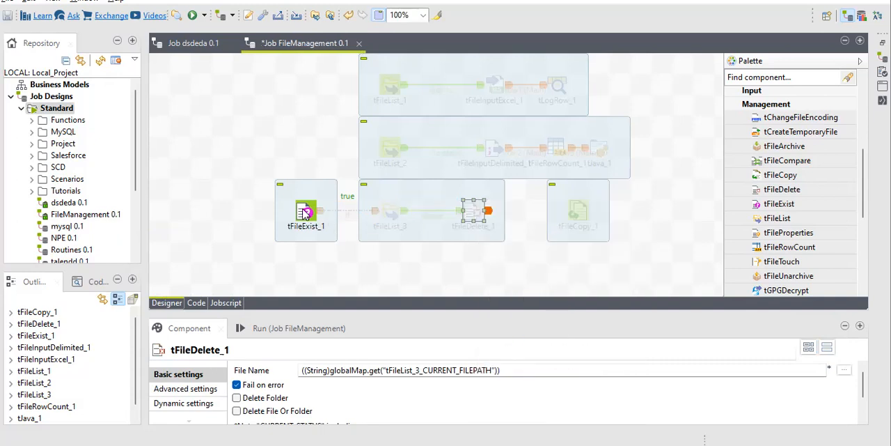
{"action": "right_click", "coordinate": [305, 213]}
{"action": "left_click", "coordinate": [362, 341]}
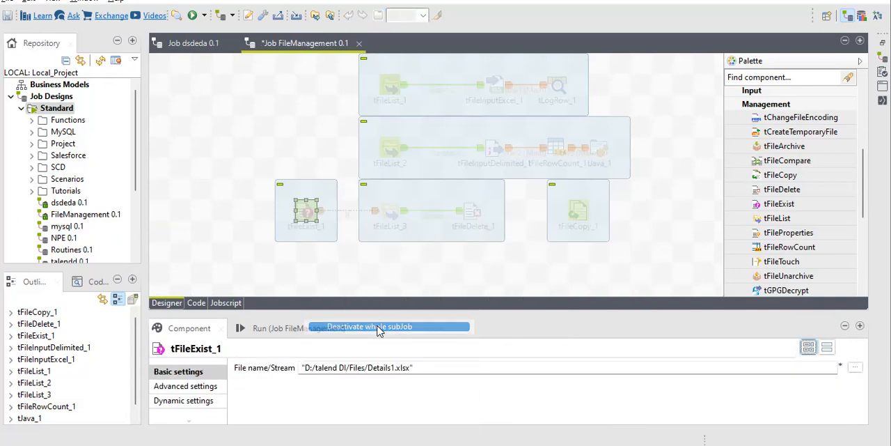
{"action": "right_click", "coordinate": [314, 207]}
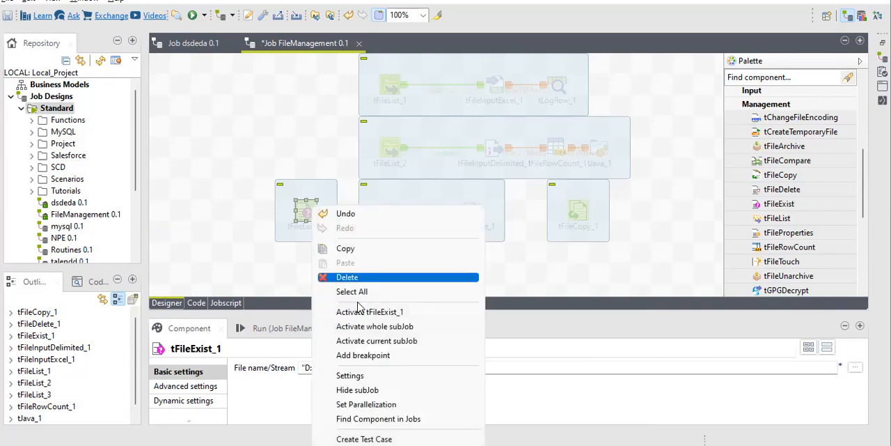
{"action": "left_click", "coordinate": [375, 326]}
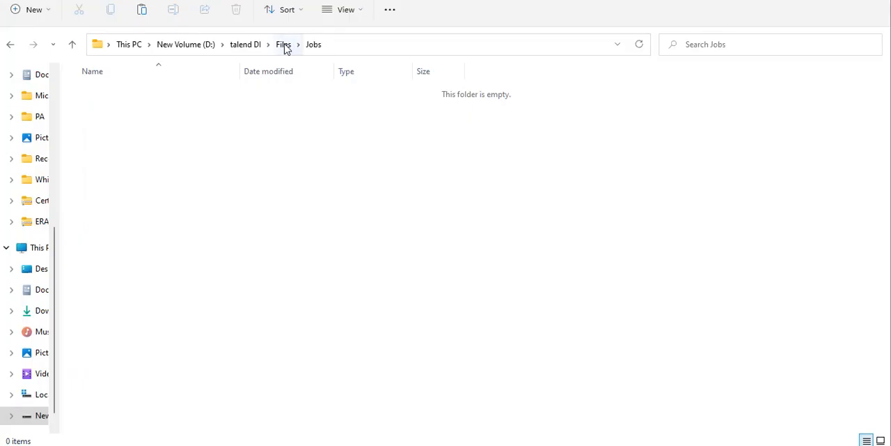
Step: Switch to File Explorer and examine the Jobs folder and the Details1 workbook in the Files folder
{"action": "left_click", "coordinate": [283, 44]}
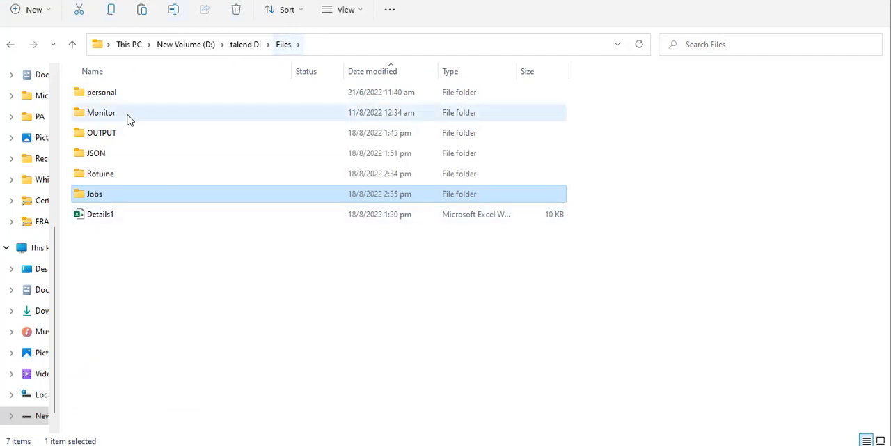
{"action": "double_click", "coordinate": [92, 197]}
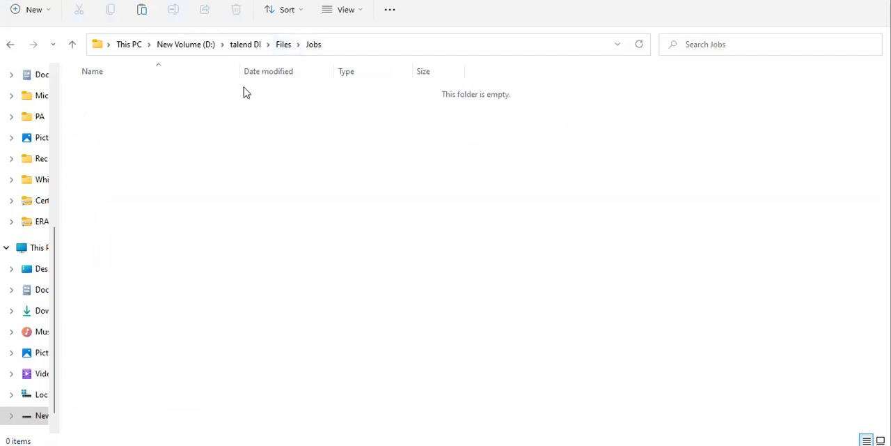
{"action": "left_click", "coordinate": [283, 45]}
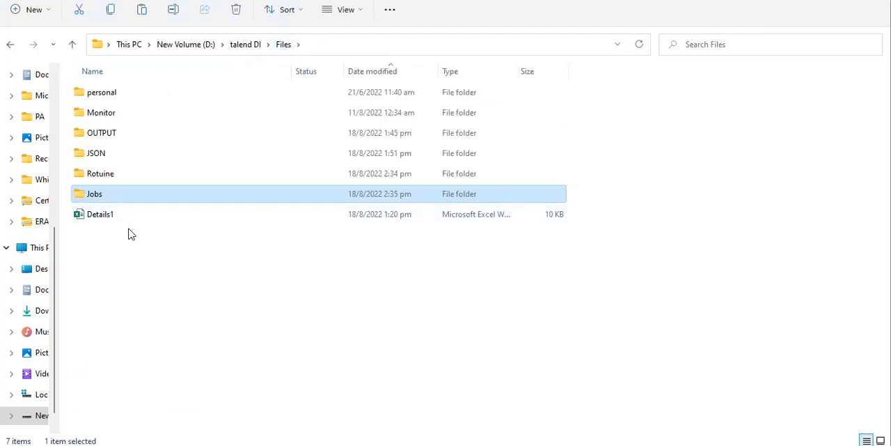
{"action": "double_click", "coordinate": [111, 195]}
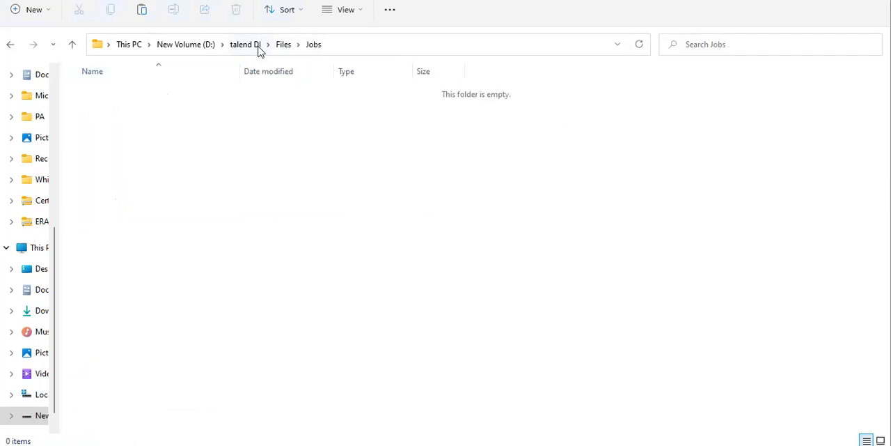
{"action": "left_click", "coordinate": [281, 47]}
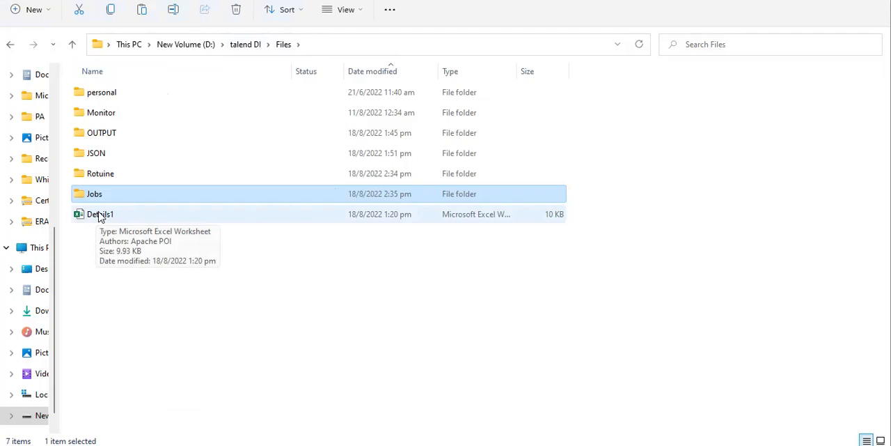
Step: Switch back to Talend and delete the subjob containing tFileList_3 and tFileDelete_1
{"action": "key", "text": "alt+Tab"}
{"action": "left_click", "coordinate": [428, 206]}
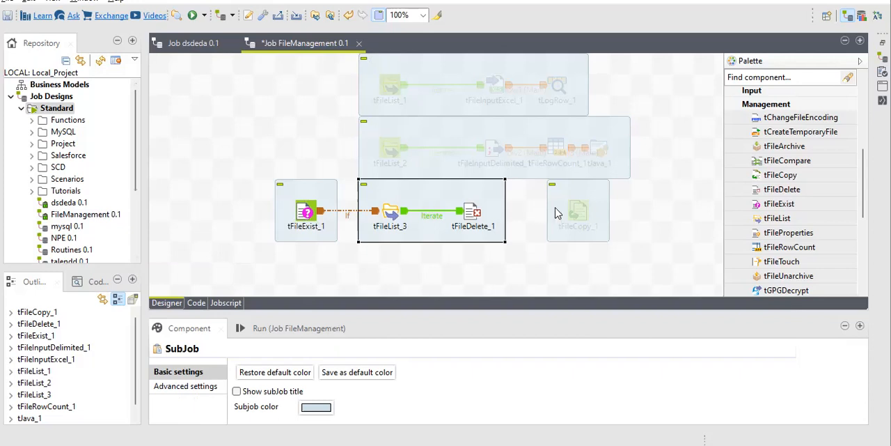
{"action": "key", "text": "Delete"}
Step: Activate tFileCopy_1, move it next to tFileExist_1, and open its settings
{"action": "right_click", "coordinate": [588, 211]}
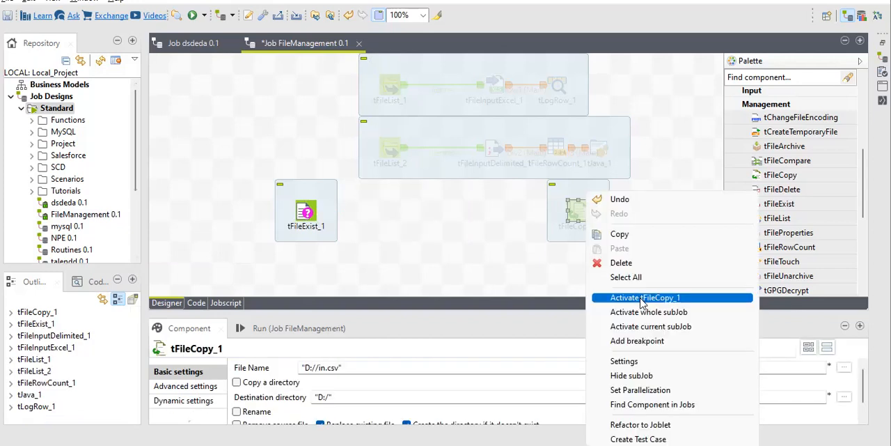
{"action": "left_click", "coordinate": [645, 301]}
{"action": "left_click_drag", "start_coordinate": [582, 212], "coordinate": [405, 217]}
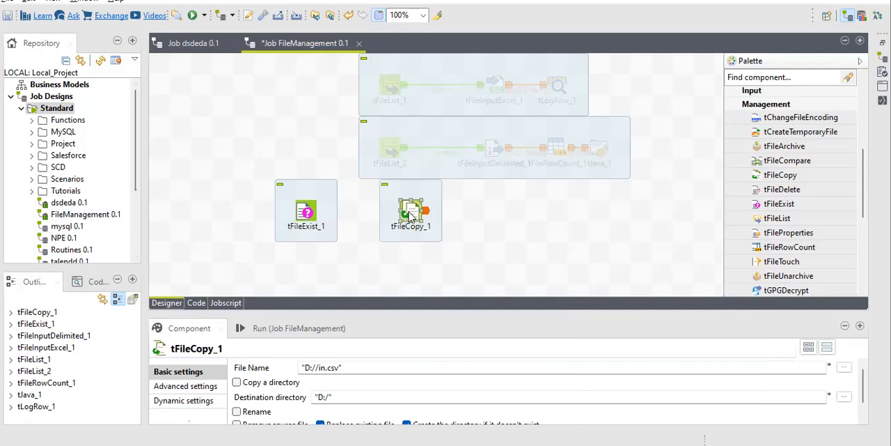
{"action": "double_click", "coordinate": [409, 216]}
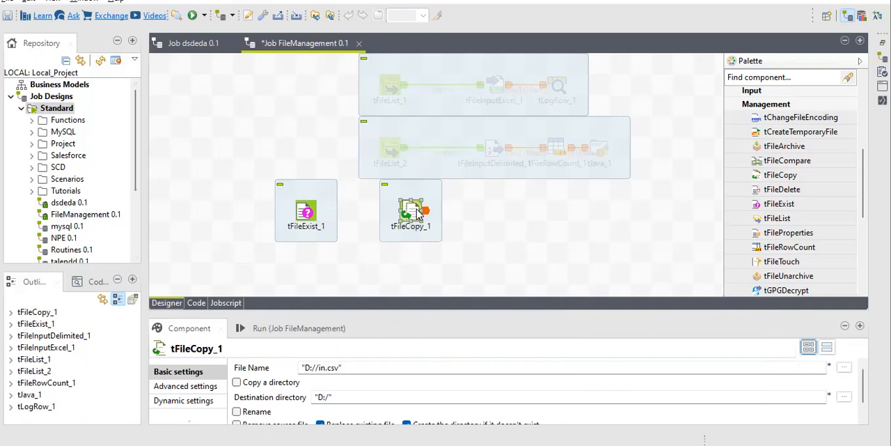
Step: Connect tFileExist_1 to tFileCopy_1 with an If trigger
{"action": "left_click", "coordinate": [301, 218]}
{"action": "right_click", "coordinate": [305, 219]}
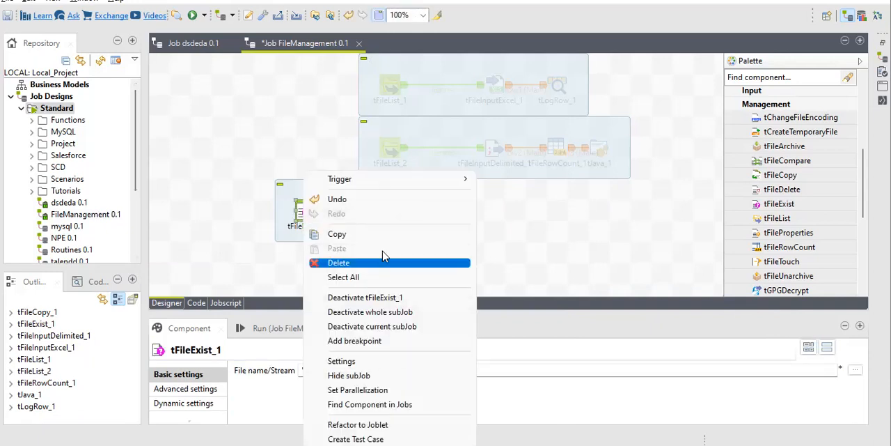
{"action": "mouse_move", "coordinate": [392, 181]}
{"action": "left_click", "coordinate": [498, 218]}
{"action": "left_click", "coordinate": [410, 215]}
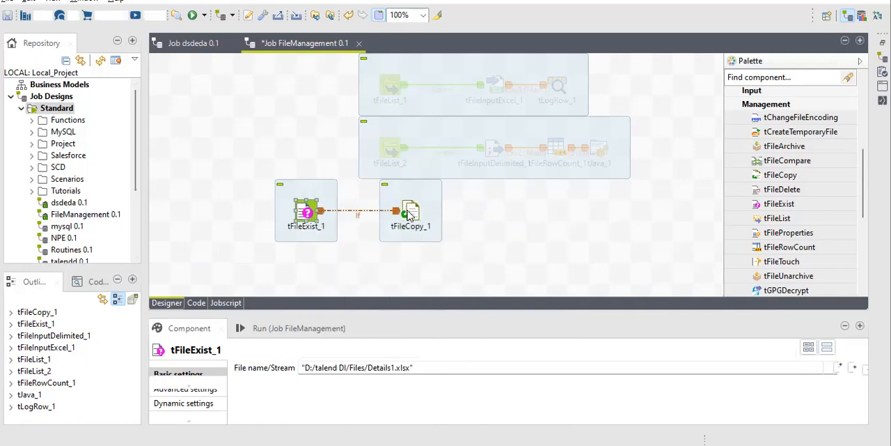
{"action": "left_click", "coordinate": [410, 214]}
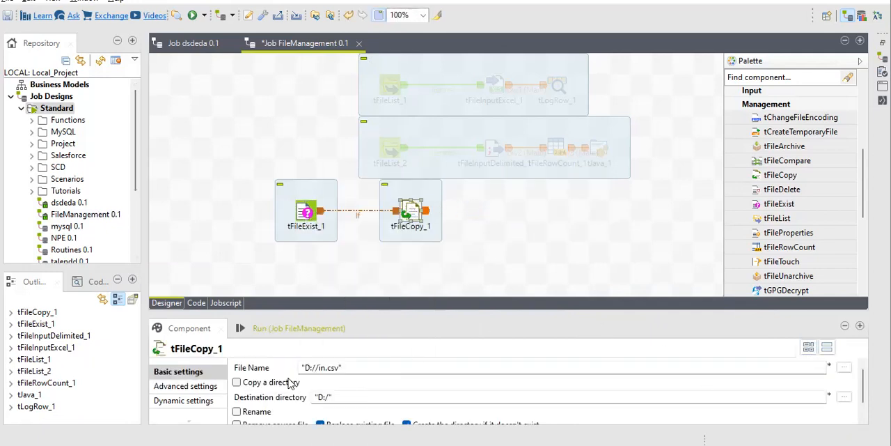
Step: Set the condition of the If link between tFileExist_1 and tFileCopy_1 to ((Boolean)globalMap.get("tFileExist_1_EXISTS"))
{"action": "left_click", "coordinate": [358, 220]}
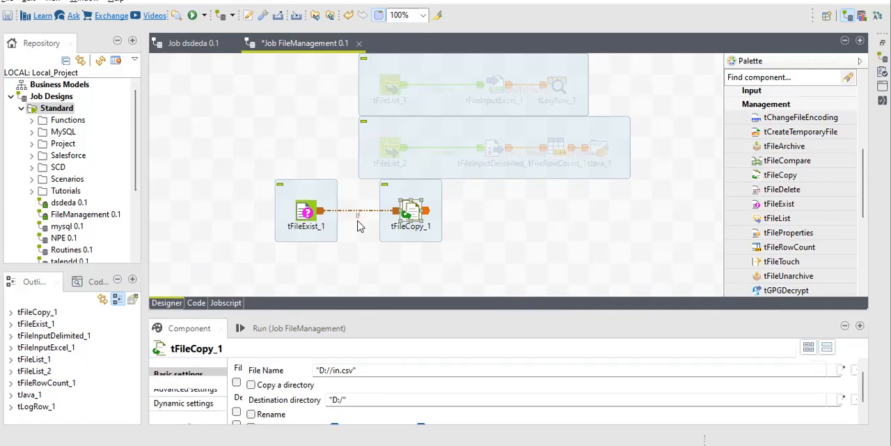
{"action": "left_click", "coordinate": [327, 366]}
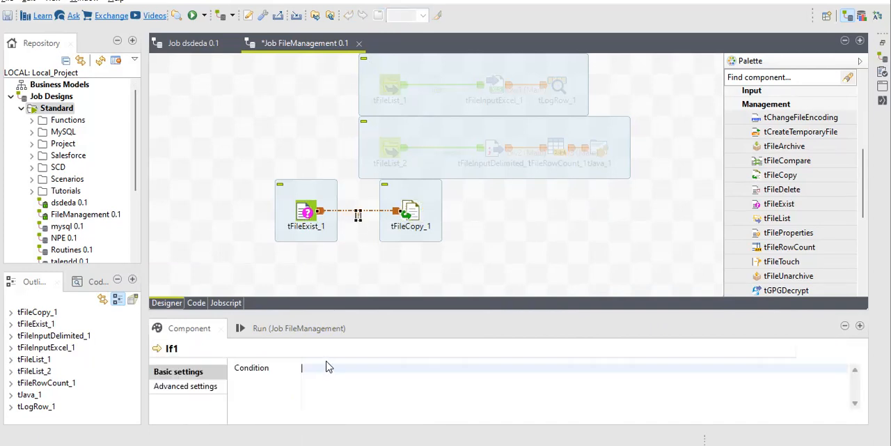
{"action": "key", "text": "ctrl+space"}
{"action": "type", "text": "tFileExis"}
{"action": "key", "text": "Down"}
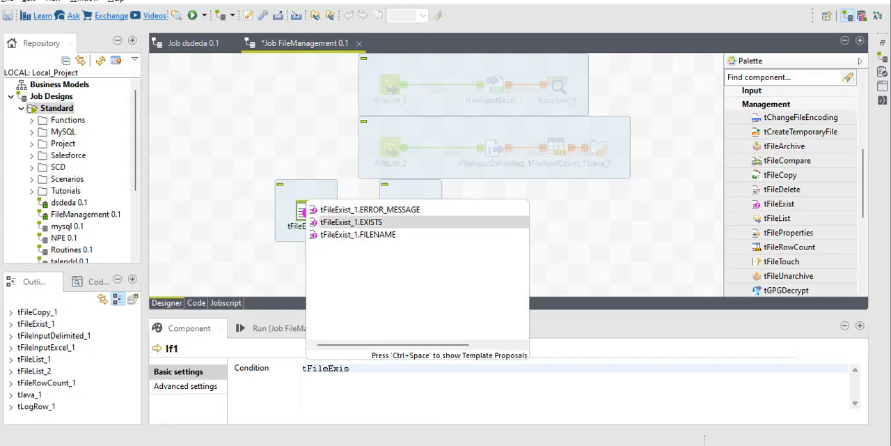
{"action": "key", "text": "Return"}
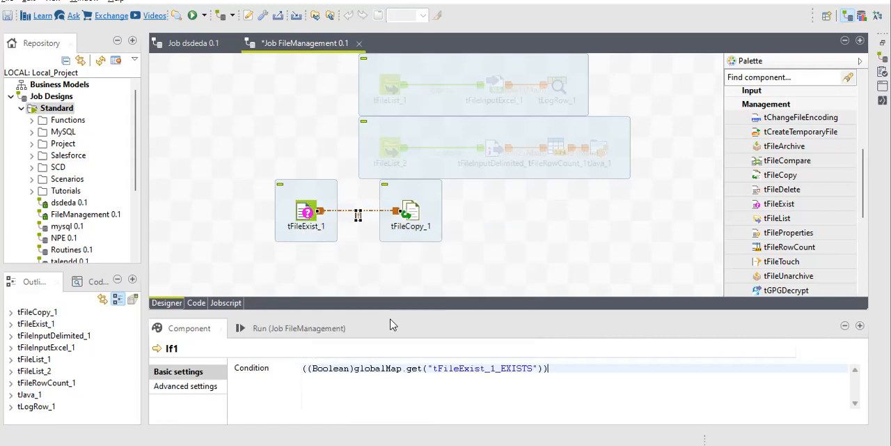
Step: Set tFileCopy_1's file name to the tFileExist_1.FILENAME variable, ((String)globalMap.get("tFileExist_1_FILENAME"))
{"action": "left_click", "coordinate": [410, 210]}
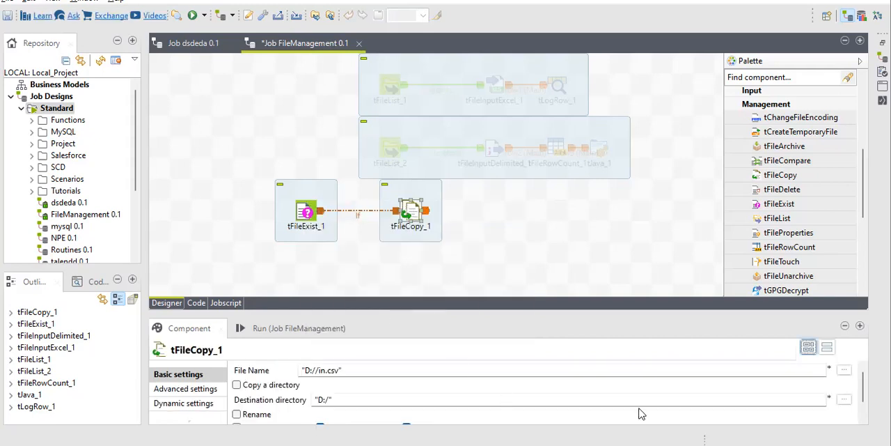
{"action": "left_click", "coordinate": [529, 367]}
{"action": "key", "text": "ctrl+a"}
{"action": "key", "text": "BackSpace"}
{"action": "key", "text": "ctrl+space"}
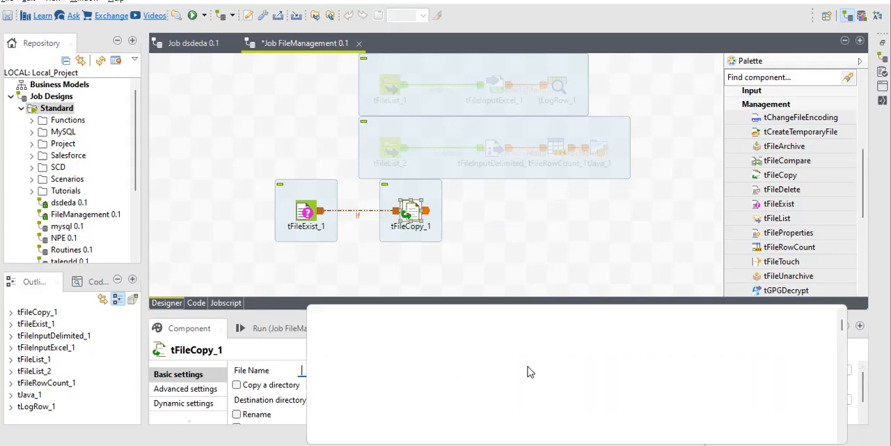
{"action": "type", "text": "tFileE"}
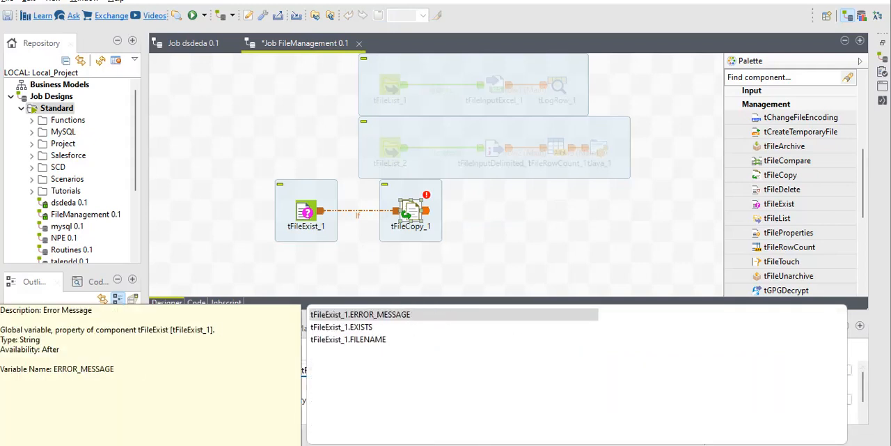
{"action": "key", "text": "Down"}
{"action": "key", "text": "Down"}
{"action": "key", "text": "Return"}
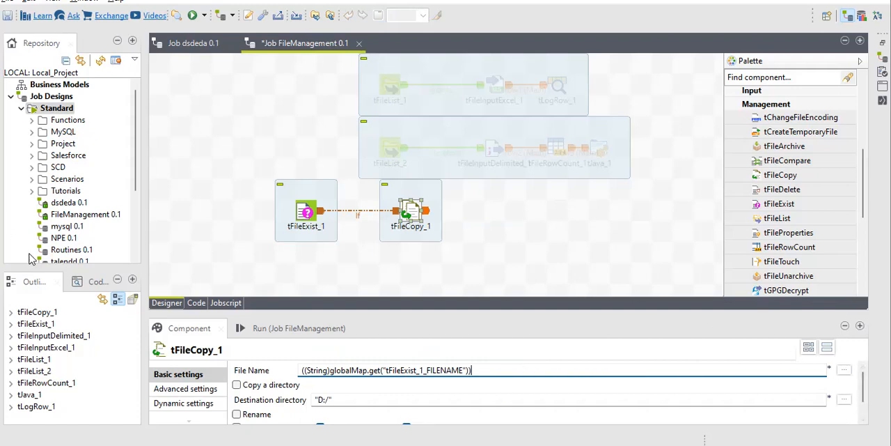
Step: Set tFileCopy_1's destination directory to "D:/talend DI/Files/Jobs", leaving Rename disabled
{"action": "left_click_drag", "start_coordinate": [175, 313], "coordinate": [176, 262]}
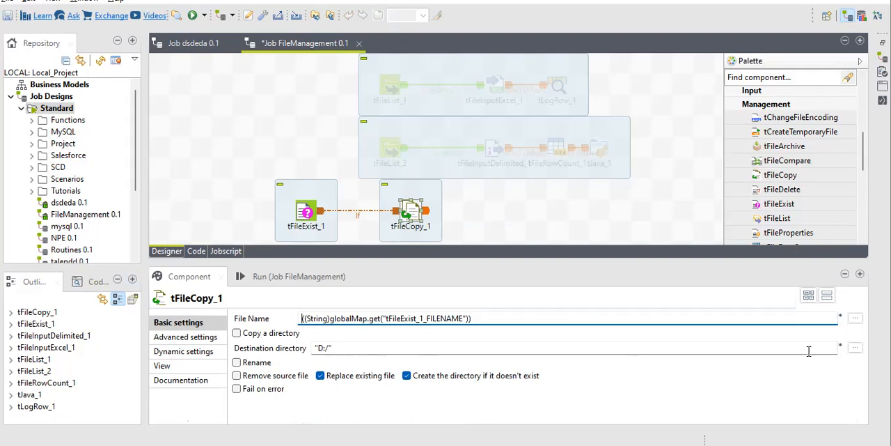
{"action": "left_click", "coordinate": [856, 346]}
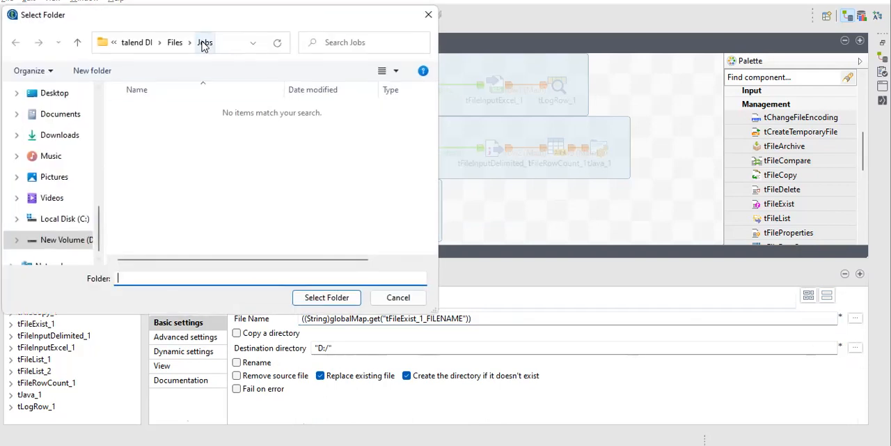
{"action": "left_click", "coordinate": [314, 297]}
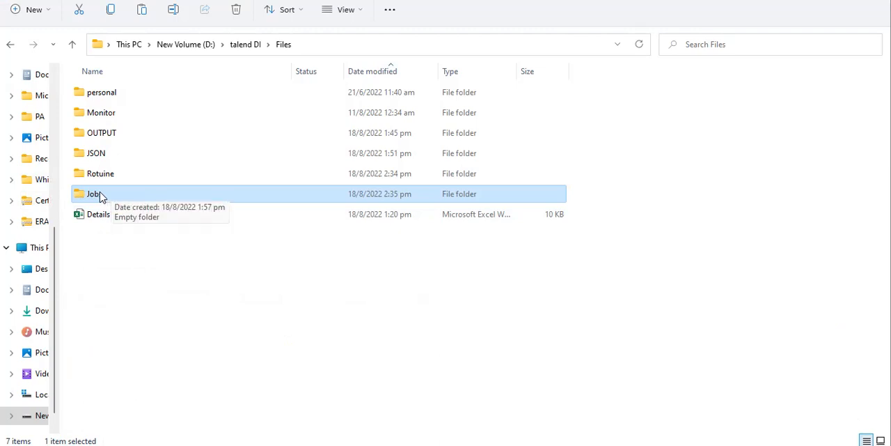
{"action": "key", "text": "alt+Tab"}
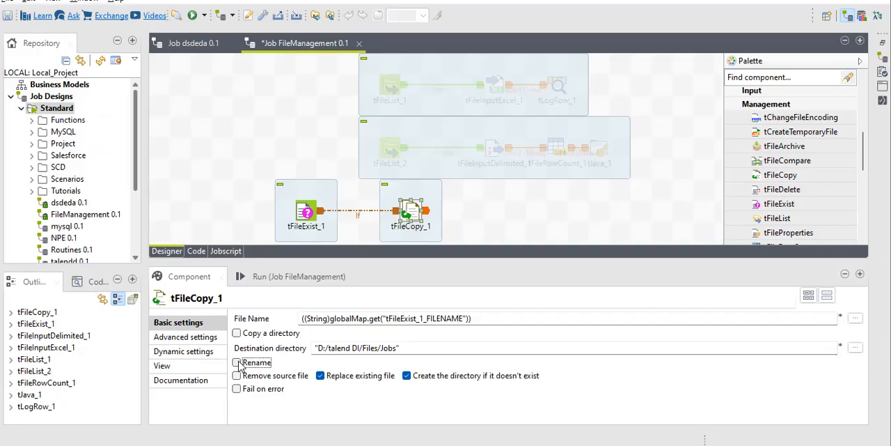
{"action": "left_click", "coordinate": [236, 362]}
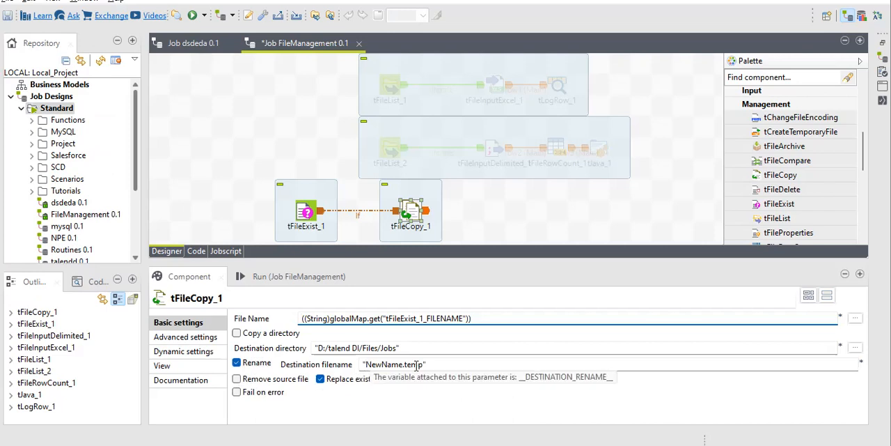
{"action": "left_click", "coordinate": [237, 363]}
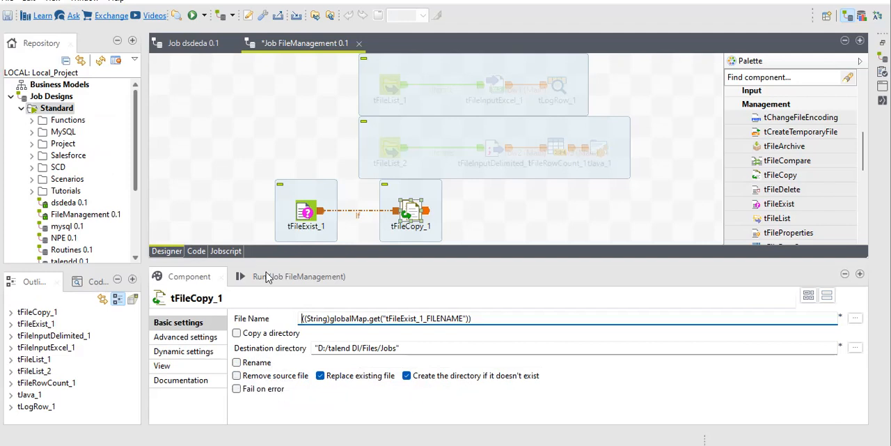
Step: Run the FileManagement job in Talend, checking the Jobs folder in File Explorer before and after the run
{"action": "key", "text": "alt+Tab"}
{"action": "double_click", "coordinate": [94, 194]}
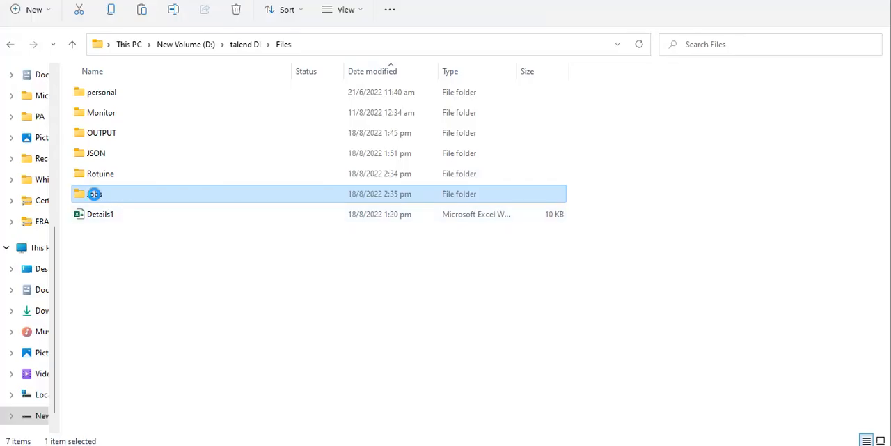
{"action": "key", "text": "alt+Tab"}
{"action": "left_click", "coordinate": [291, 279]}
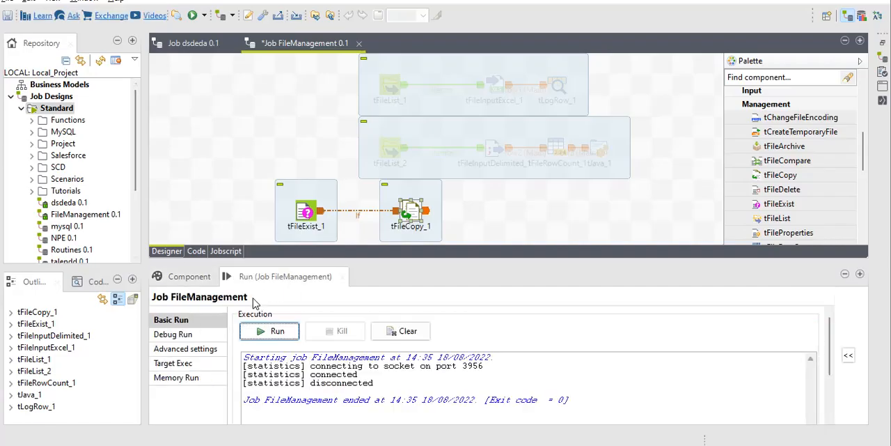
{"action": "left_click", "coordinate": [274, 331]}
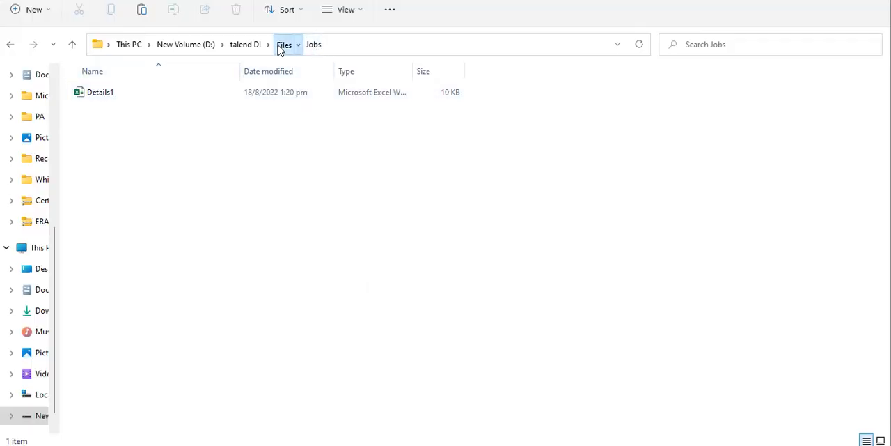
{"action": "left_click", "coordinate": [284, 45]}
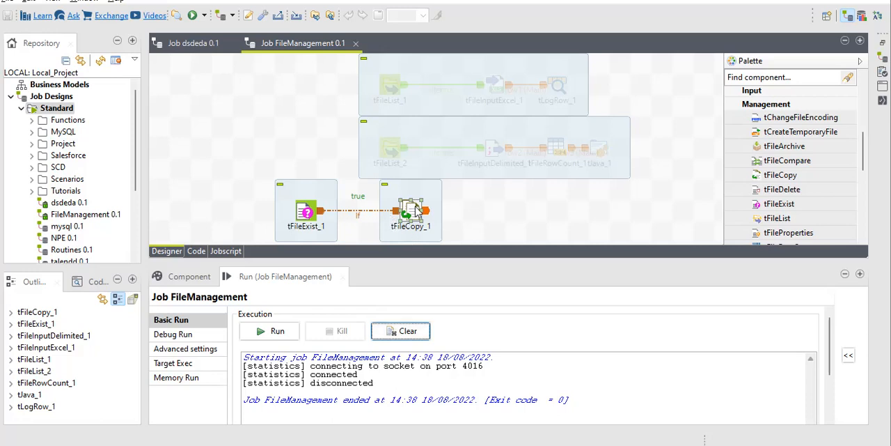
Step: Enable Remove source file for tFileCopy_1 in Talend and rerun the FileManagement job
{"action": "left_click", "coordinate": [305, 211]}
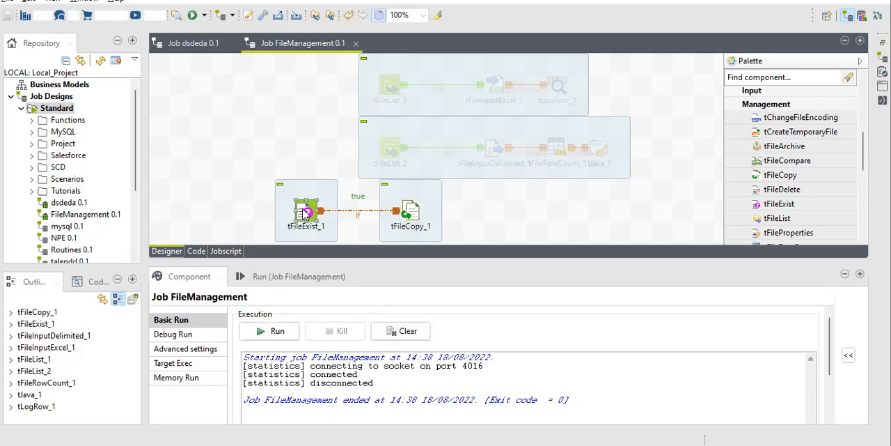
{"action": "left_click", "coordinate": [411, 211]}
{"action": "left_click", "coordinate": [238, 376]}
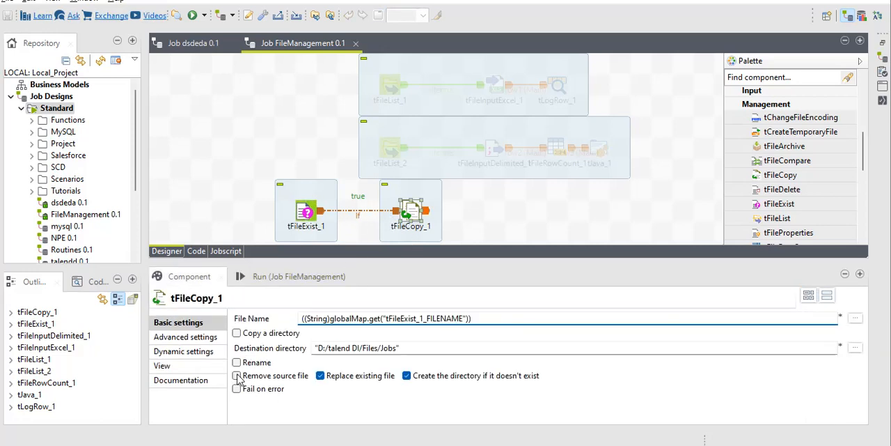
{"action": "left_click", "coordinate": [292, 278]}
{"action": "left_click", "coordinate": [282, 332]}
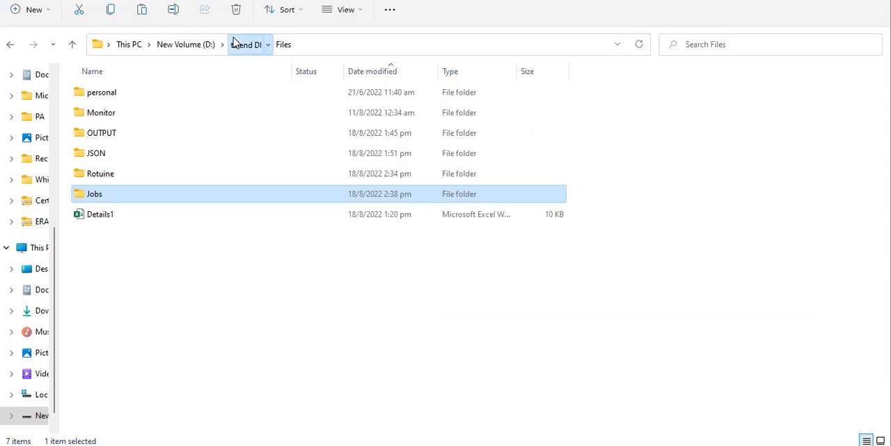
Step: Switch to File Explorer, reopen the Files folder and check its contents and those of the Jobs folder
{"action": "left_click", "coordinate": [235, 44]}
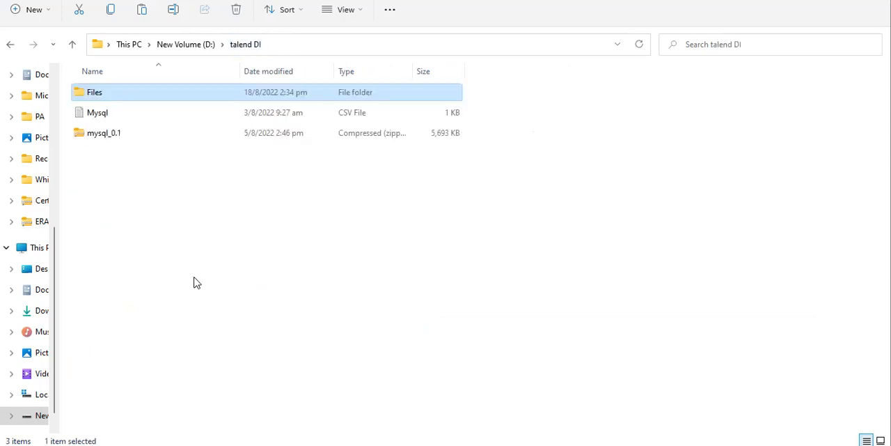
{"action": "double_click", "coordinate": [148, 97]}
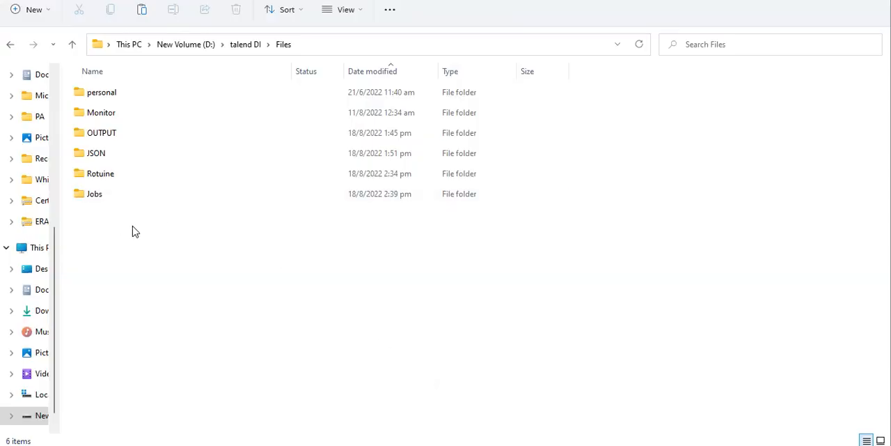
{"action": "double_click", "coordinate": [106, 194]}
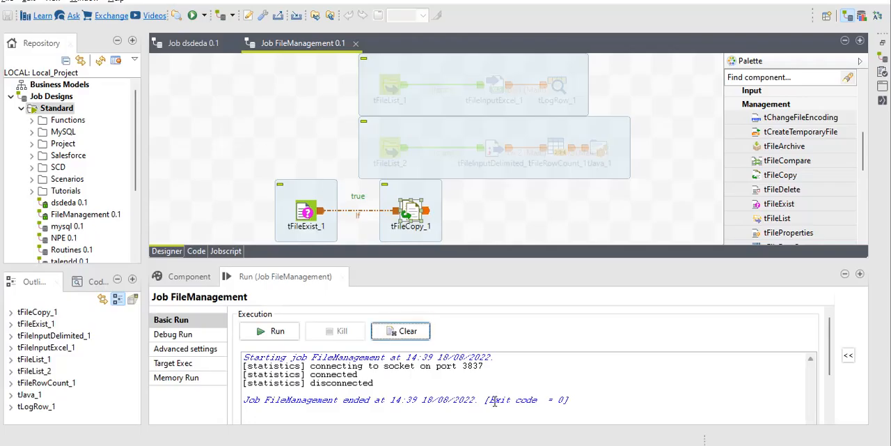
Step: Clear the run console in Talend, delete tFileExist_1 and add a tFileList component in its place
{"action": "left_click", "coordinate": [415, 334]}
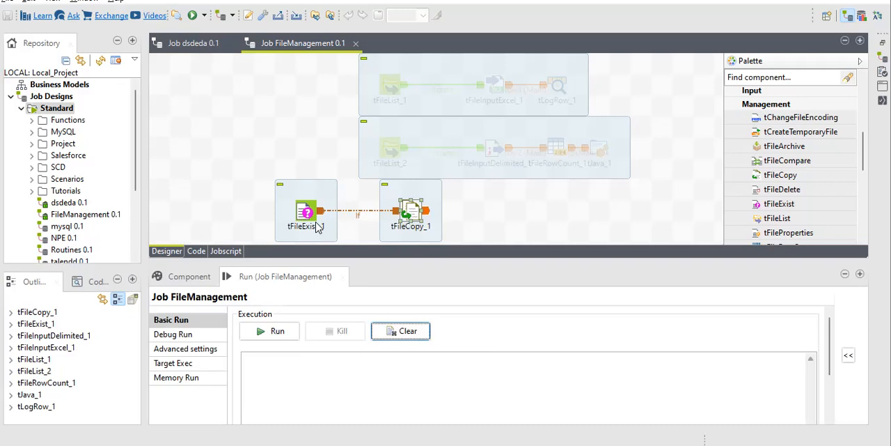
{"action": "left_click", "coordinate": [409, 216]}
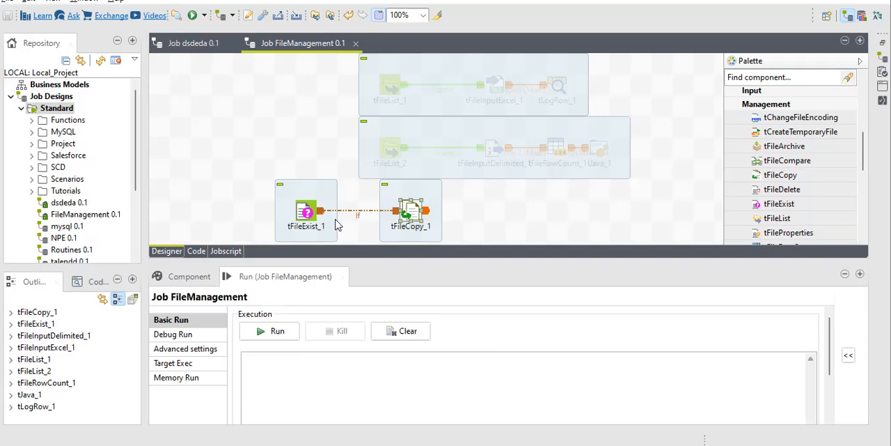
{"action": "left_click", "coordinate": [304, 216]}
{"action": "key", "text": "Delete"}
{"action": "type", "text": "tfilel"}
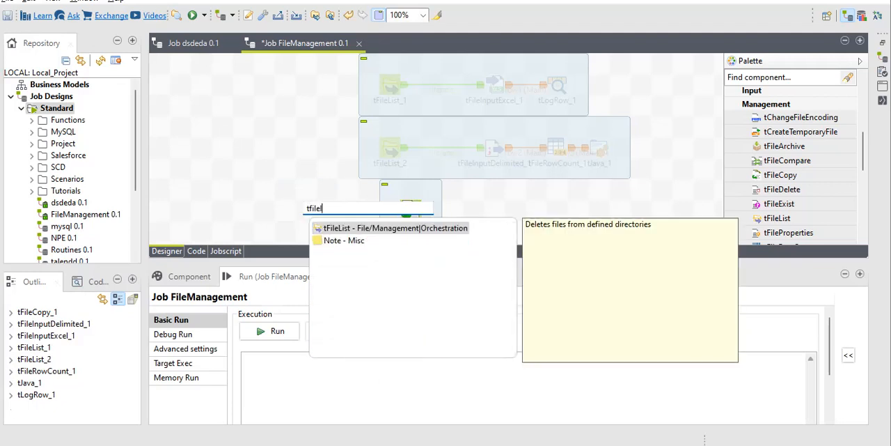
{"action": "key", "text": "Return"}
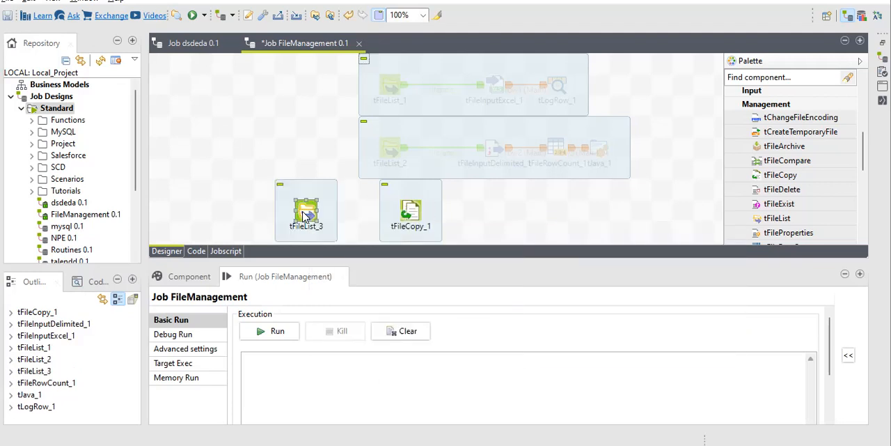
Step: Connect tFileList_3 to tFileCopy_1 with an Iterate row
{"action": "right_click", "coordinate": [304, 215]}
{"action": "mouse_move", "coordinate": [341, 165]}
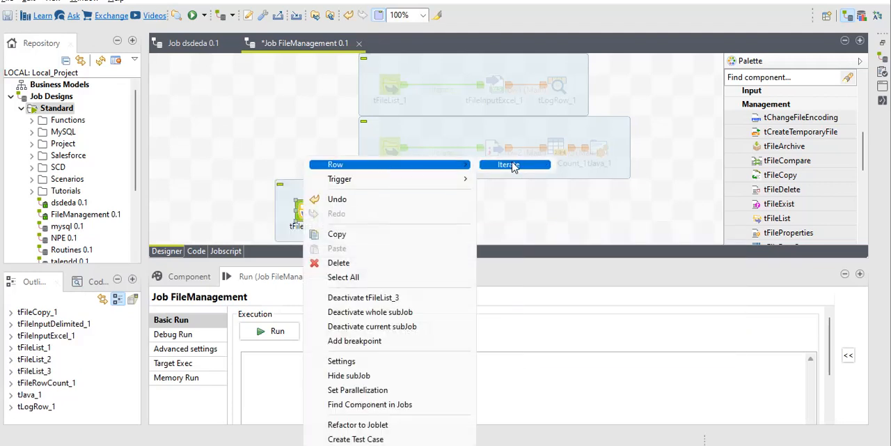
{"action": "left_click", "coordinate": [512, 164]}
{"action": "left_click", "coordinate": [417, 212]}
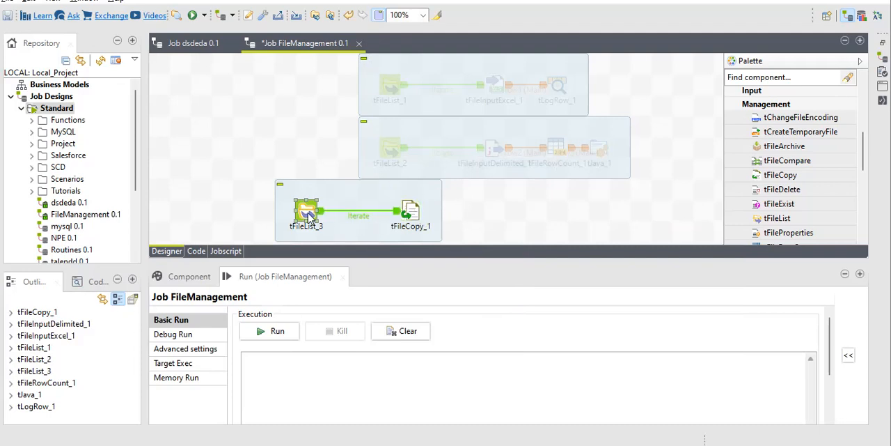
Step: Open the directory chooser of tFileList_3 and browse the personal, JSON, Rotuine and Jobs folders under Files
{"action": "double_click", "coordinate": [310, 217]}
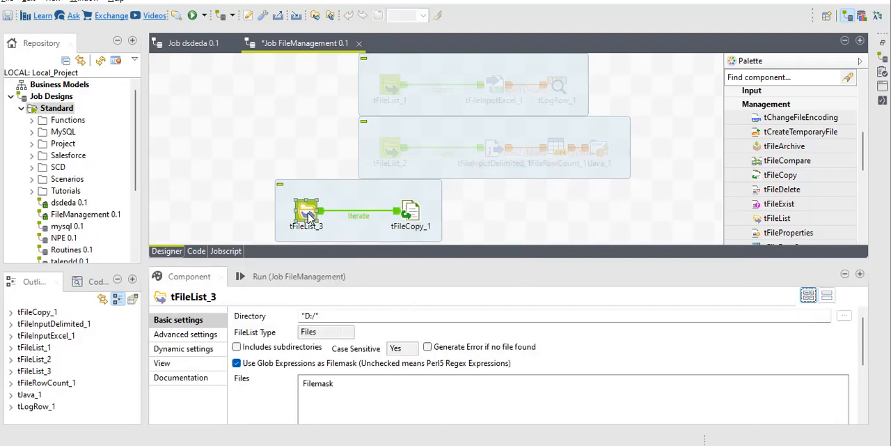
{"action": "left_click", "coordinate": [844, 316]}
{"action": "left_click", "coordinate": [175, 43]}
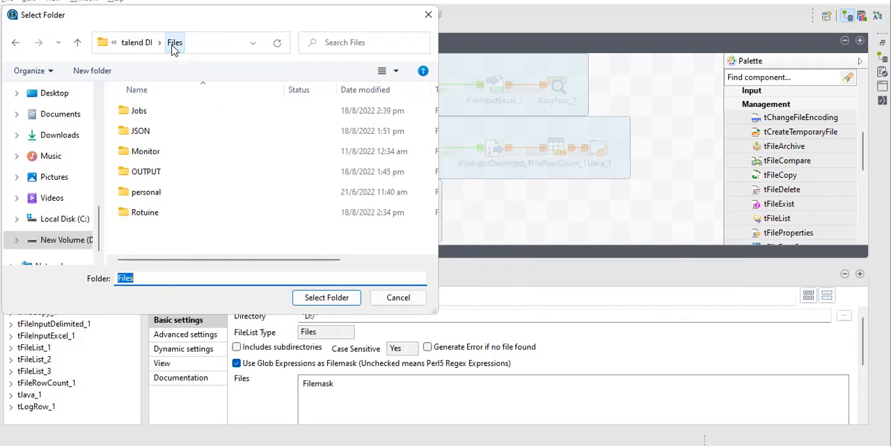
{"action": "double_click", "coordinate": [176, 200]}
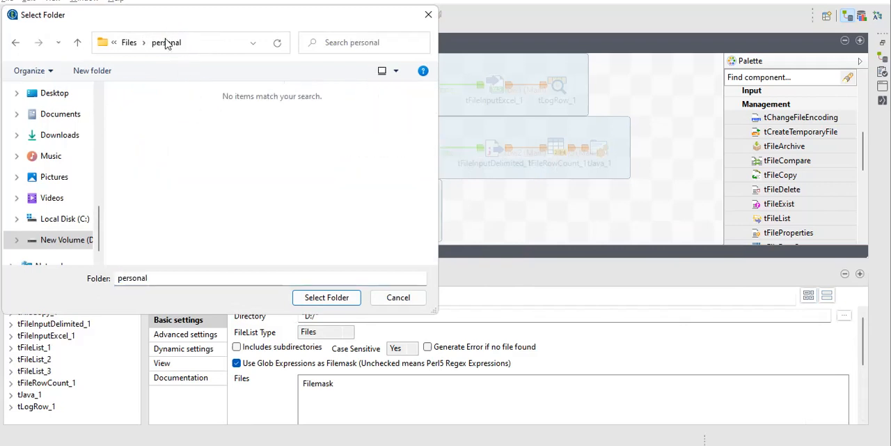
{"action": "left_click", "coordinate": [130, 43]}
{"action": "double_click", "coordinate": [164, 132]}
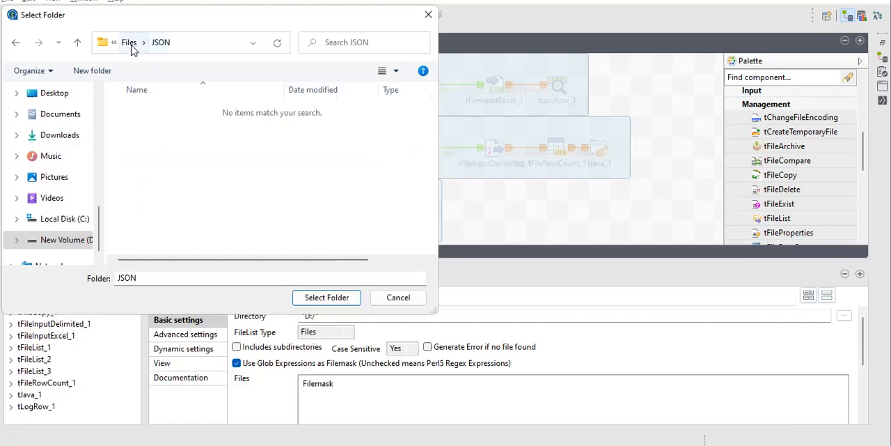
{"action": "left_click", "coordinate": [130, 43]}
{"action": "double_click", "coordinate": [165, 218]}
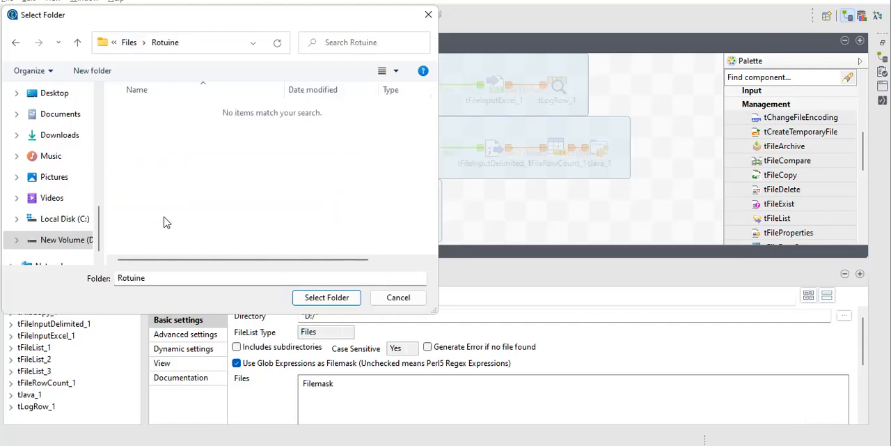
{"action": "left_click", "coordinate": [130, 43]}
{"action": "double_click", "coordinate": [165, 112]}
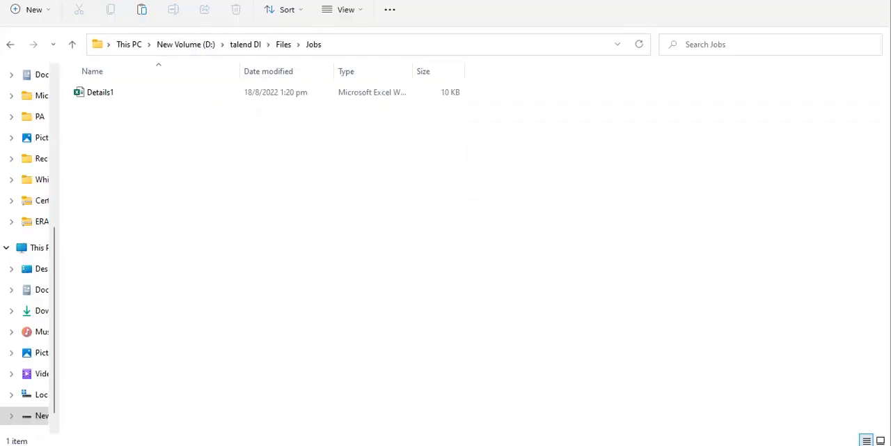
Step: Switch to File Explorer and check the contents of the OUTPUT folder, returning to the Jobs folder
{"action": "left_click", "coordinate": [282, 45]}
{"action": "double_click", "coordinate": [173, 133]}
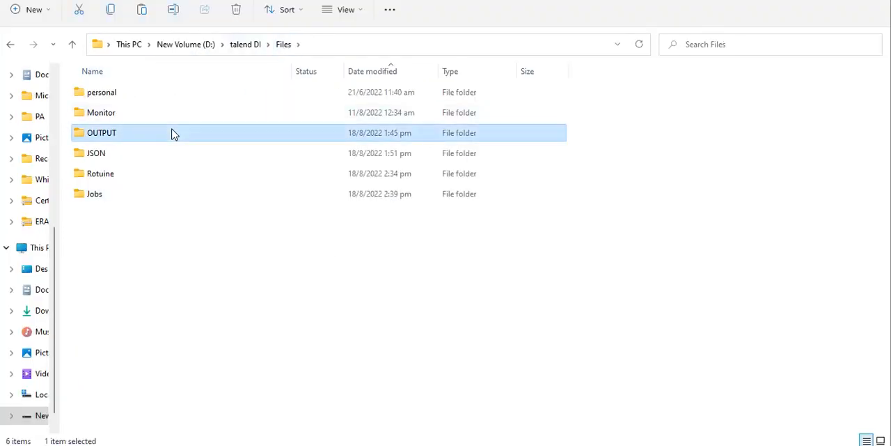
{"action": "left_click", "coordinate": [284, 45]}
{"action": "double_click", "coordinate": [113, 197]}
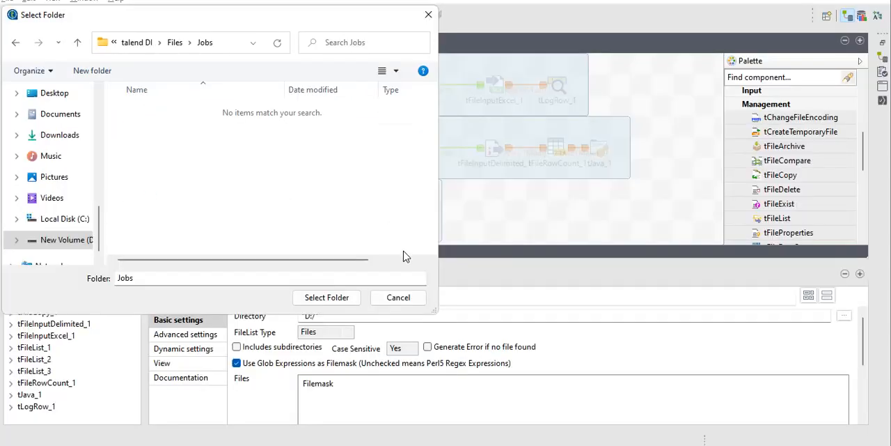
Step: In Talend, set the directory of tFileList_3 to D:/talend DI/Files/OUTPUT and leave its filemask list empty
{"action": "left_click", "coordinate": [175, 43]}
{"action": "double_click", "coordinate": [181, 174]}
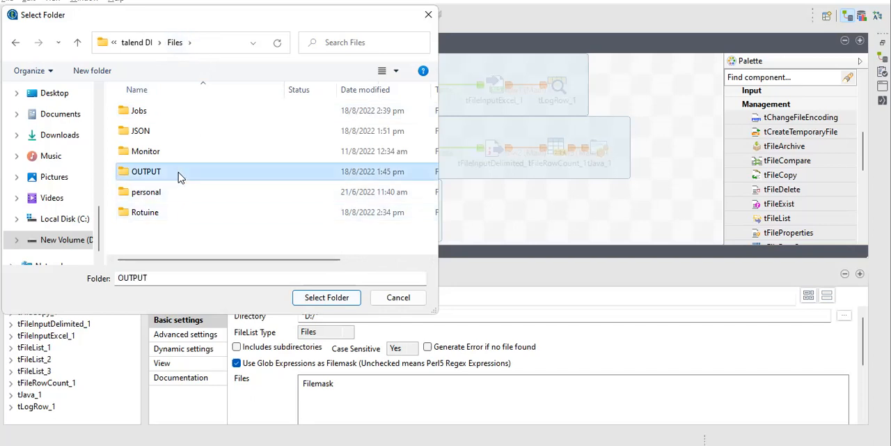
{"action": "left_click", "coordinate": [327, 298]}
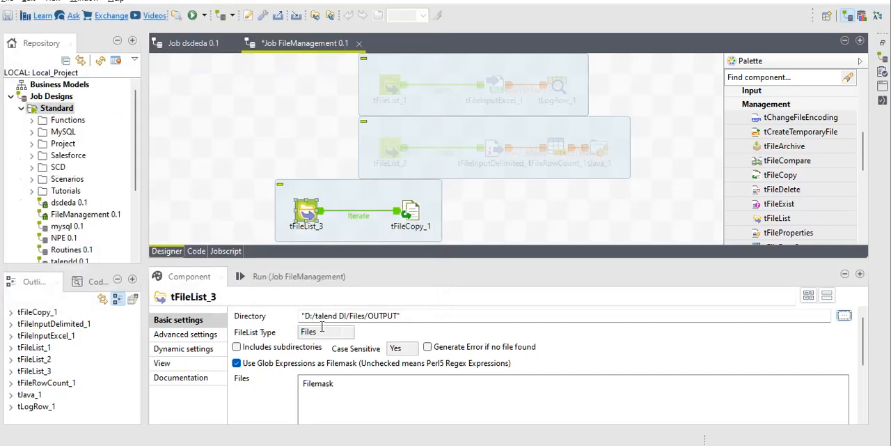
{"action": "left_click", "coordinate": [864, 402]}
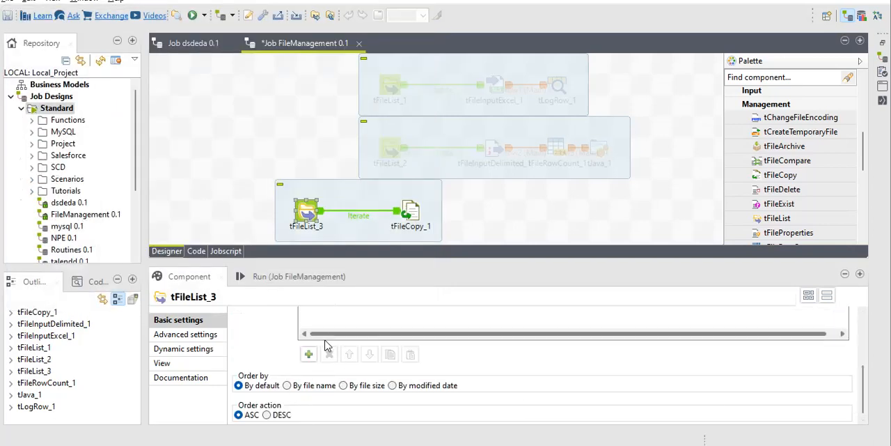
{"action": "scroll", "coordinate": [253, 338], "scroll_direction": "up", "scroll_amount": 1}
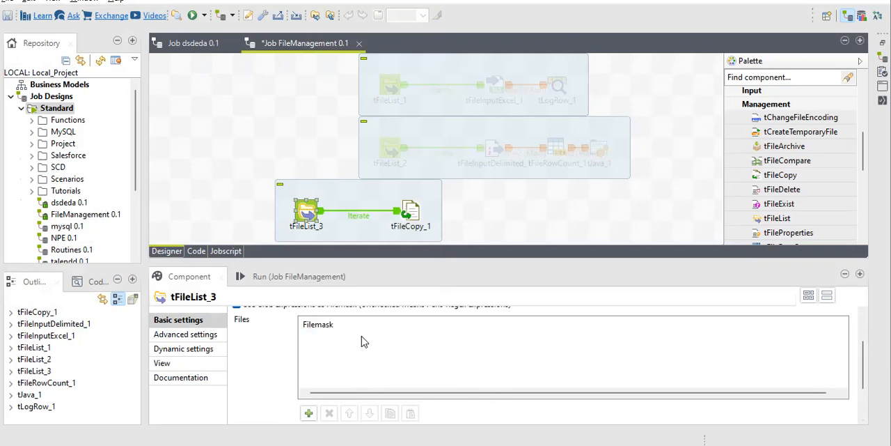
Step: Replace the File Name of tFileCopy_1 with the global variable tFileList_3.CURRENT_FILEPATH
{"action": "left_click", "coordinate": [409, 209]}
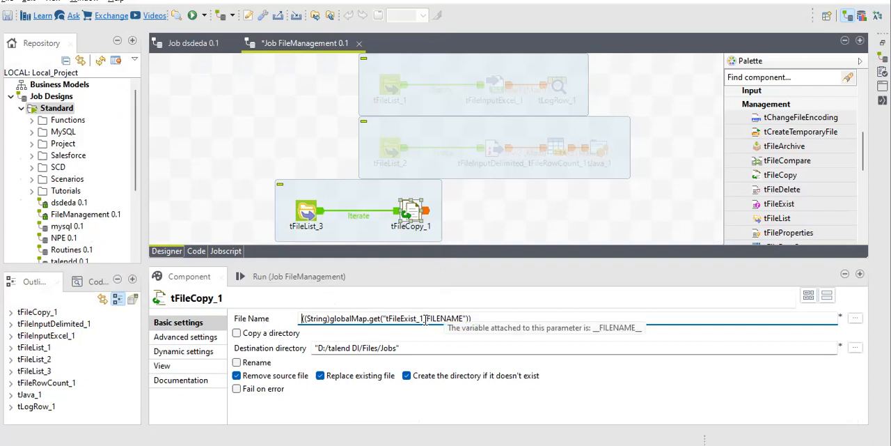
{"action": "key", "text": "ctrl+a"}
{"action": "key", "text": "Delete"}
{"action": "key", "text": "ctrl+space"}
{"action": "type", "text": "tF"}
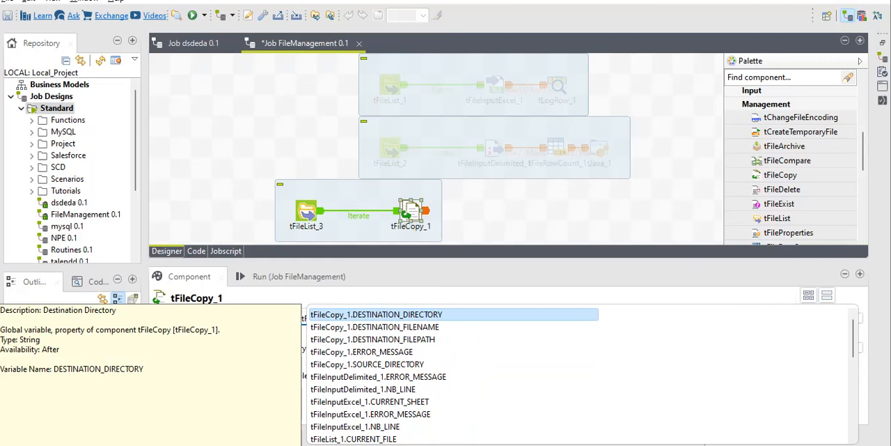
{"action": "type", "text": "ileList_3"}
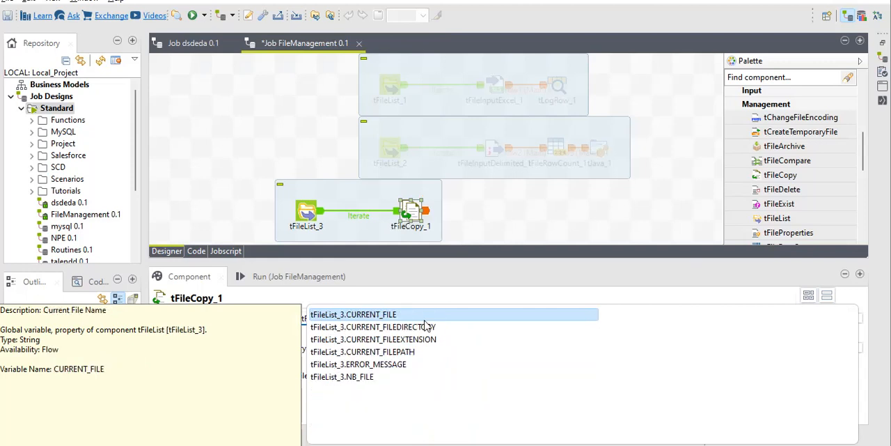
{"action": "key", "text": "Down"}
{"action": "key", "text": "Down"}
{"action": "key", "text": "Down"}
{"action": "key", "text": "Return"}
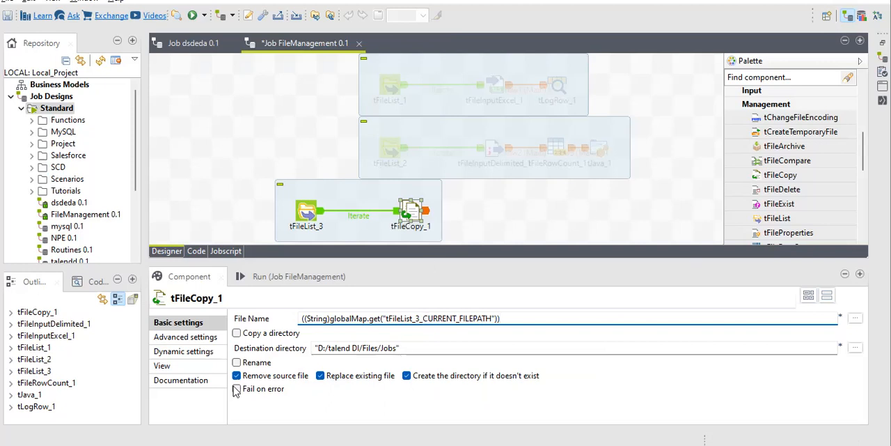
Step: Disable Remove source file for tFileCopy_1 and run the FileManagement job
{"action": "left_click", "coordinate": [237, 375]}
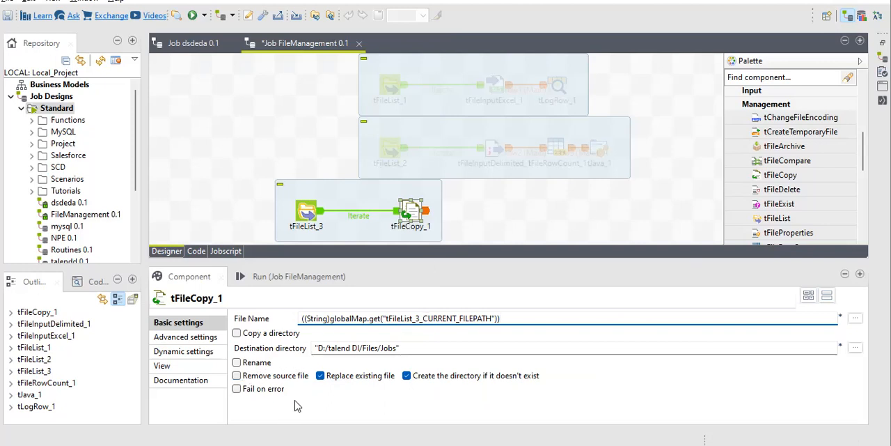
{"action": "left_click", "coordinate": [288, 283]}
{"action": "left_click", "coordinate": [266, 331]}
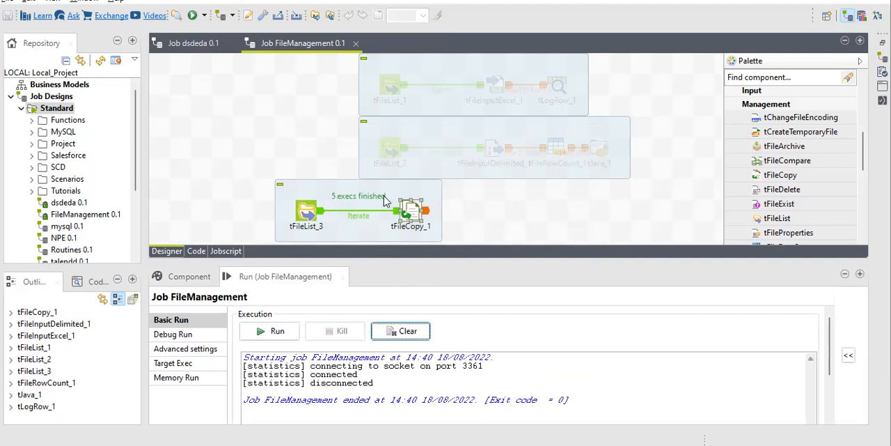
Step: Check the copied files in the Jobs folder in File Explorer, and return to the settings of tFileList_3 in Talend
{"action": "key", "text": "alt+Tab"}
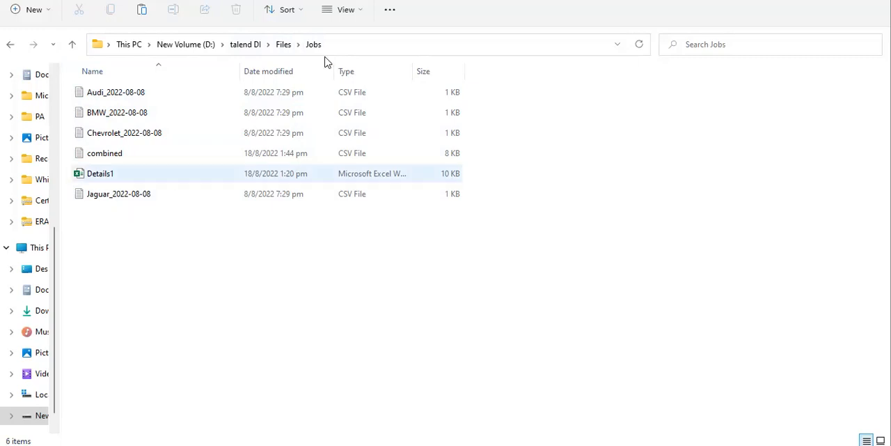
{"action": "key", "text": "alt+Tab"}
{"action": "double_click", "coordinate": [307, 210]}
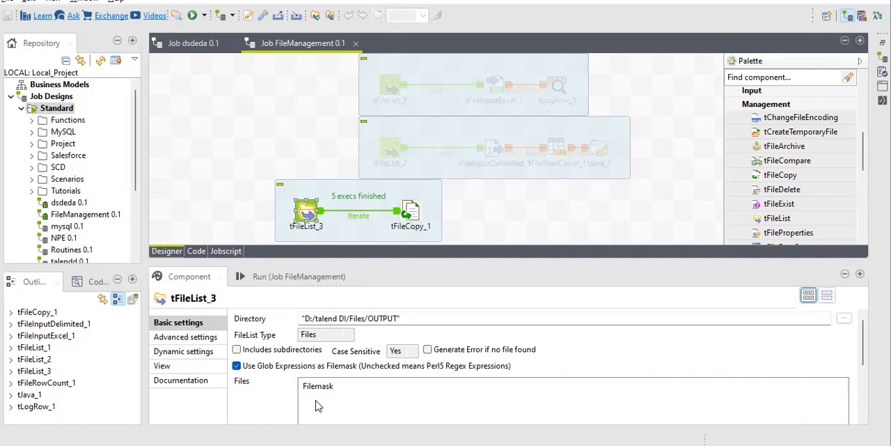
Step: Delete the subjob containing tFileList_3 and tFileCopy_1, and activate the whole tFileList_1 subjob
{"action": "left_click", "coordinate": [438, 201]}
{"action": "key", "text": "Delete"}
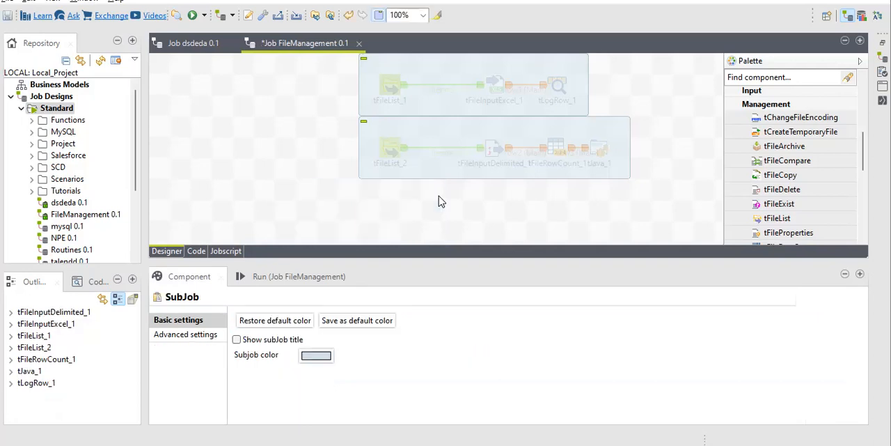
{"action": "right_click", "coordinate": [391, 84]}
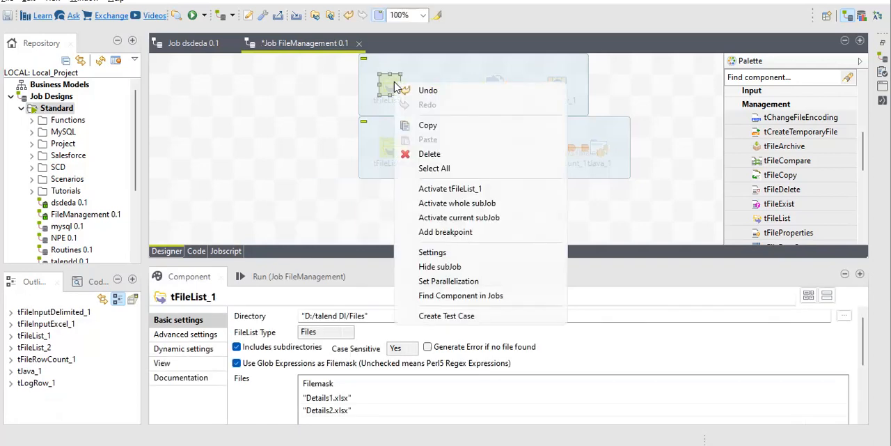
{"action": "left_click", "coordinate": [451, 203]}
Step: Activate the whole tFileList_2 subjob and deactivate it again
{"action": "right_click", "coordinate": [390, 146]}
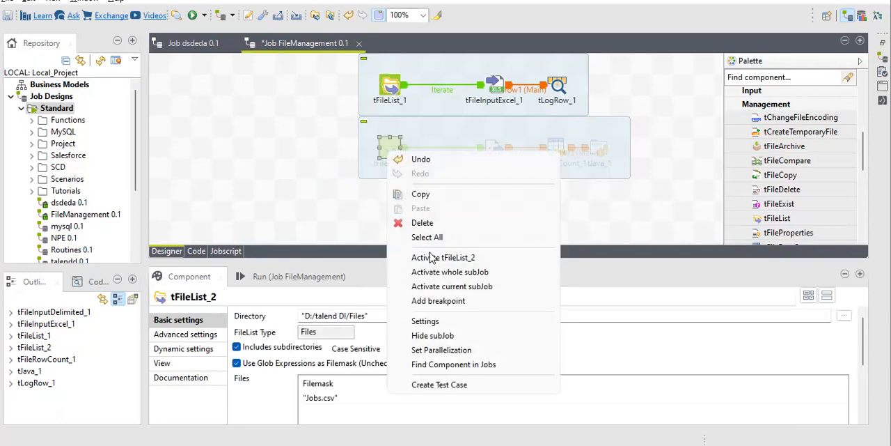
{"action": "left_click", "coordinate": [439, 272]}
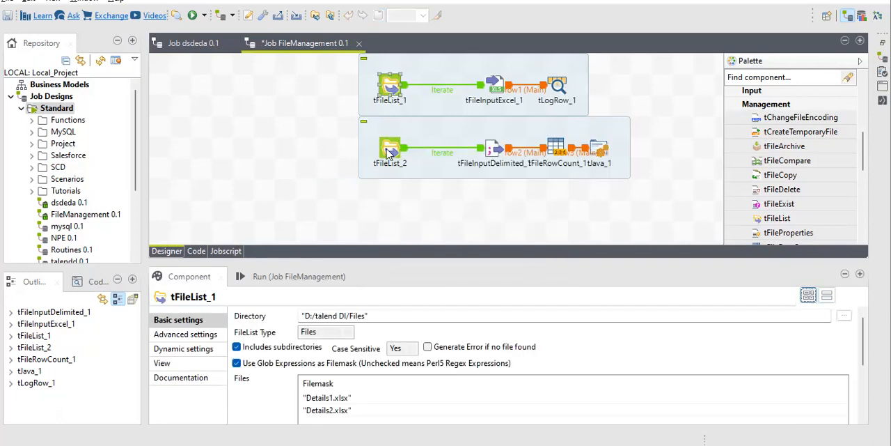
{"action": "right_click", "coordinate": [390, 153]}
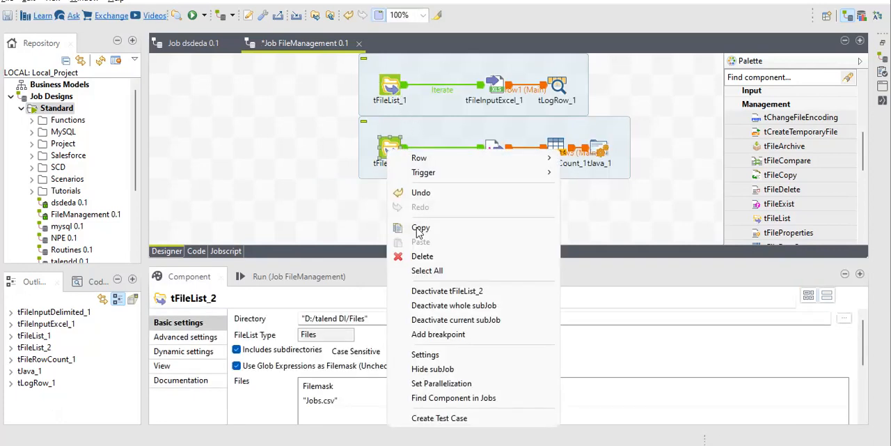
{"action": "left_click", "coordinate": [445, 305]}
Step: Switch to File Explorer and copy the Details1 workbook from the Jobs folder into the parent Files folder
{"action": "key", "text": "alt+Tab"}
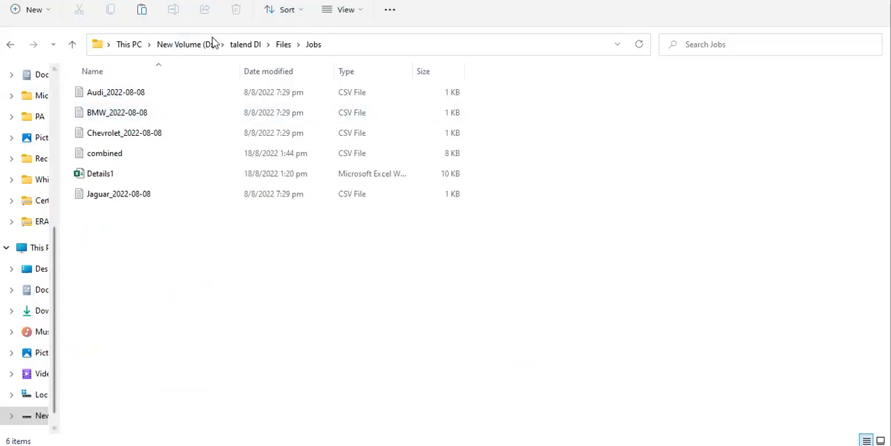
{"action": "left_click", "coordinate": [278, 45]}
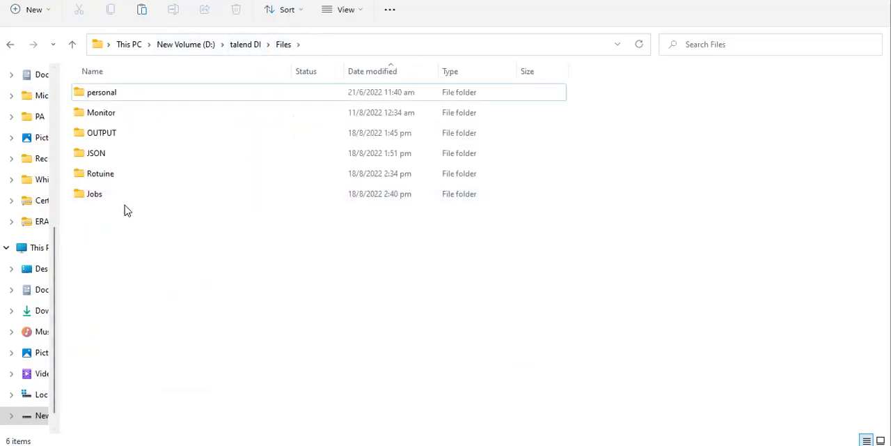
{"action": "double_click", "coordinate": [114, 195]}
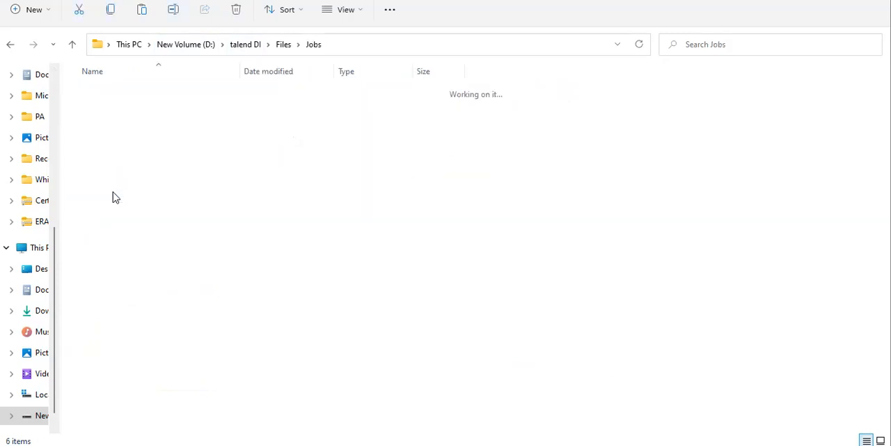
{"action": "left_click", "coordinate": [118, 176]}
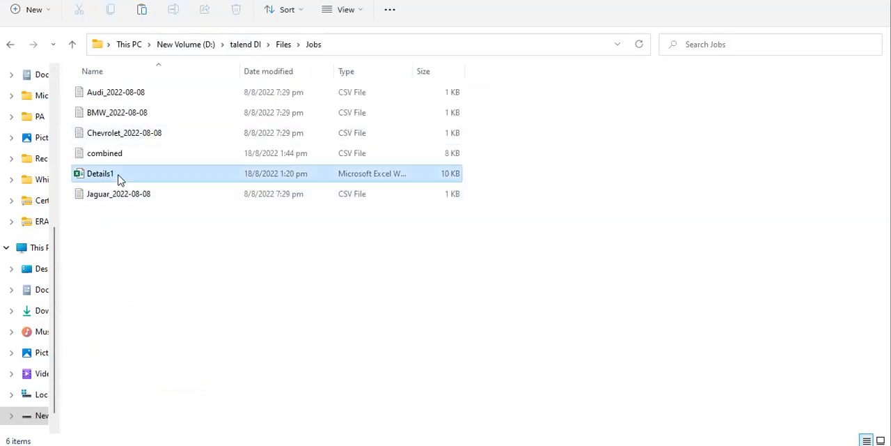
{"action": "left_click", "coordinate": [283, 45]}
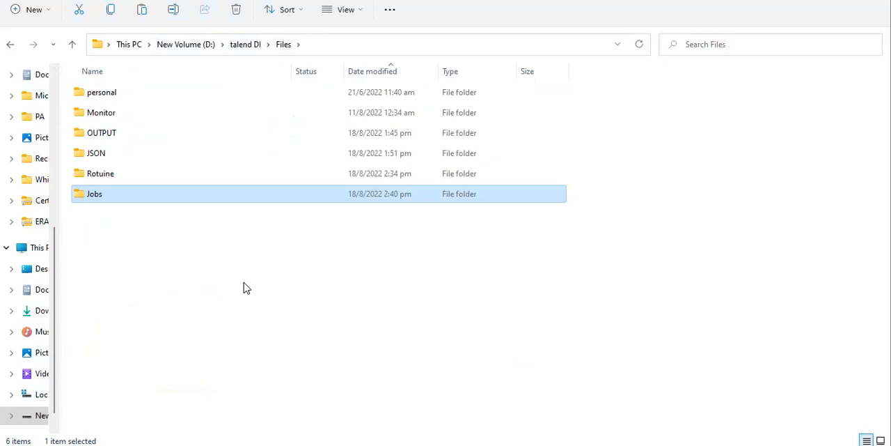
{"action": "key", "text": "ctrl+v"}
Step: Return to Talend, set the filemask of tFileList_2 to "Details1.xlsx" and toggle its Includes subdirectories option
{"action": "key", "text": "alt+Tab"}
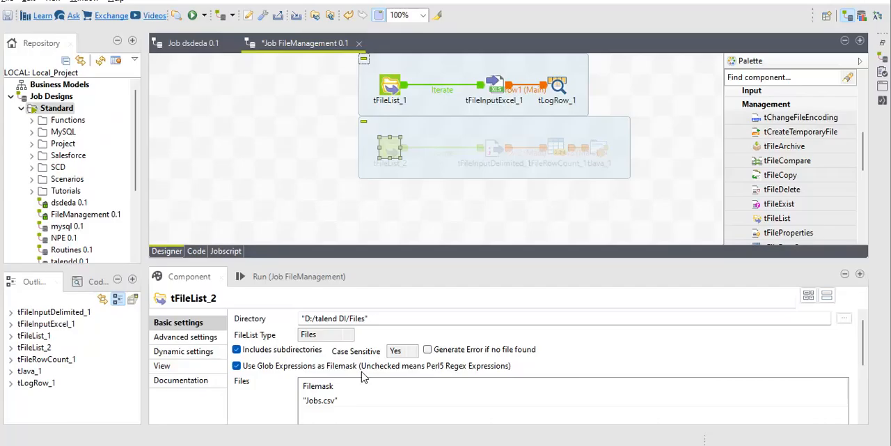
{"action": "left_click", "coordinate": [313, 399]}
{"action": "type", "text": "\"\""}
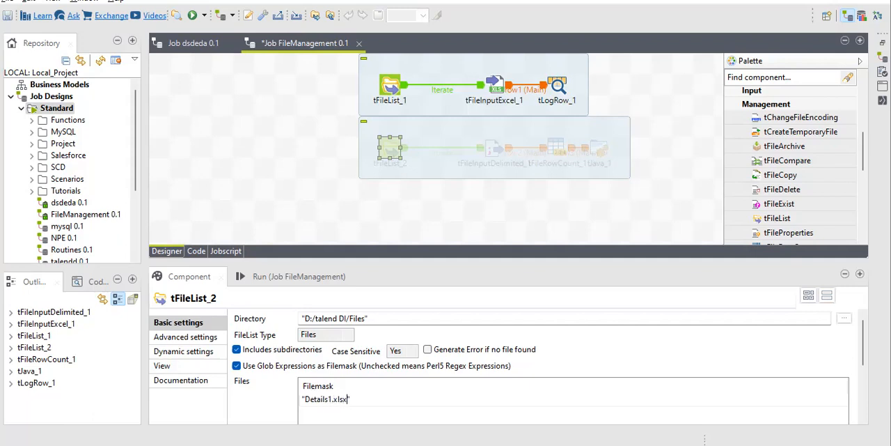
{"action": "left_click", "coordinate": [313, 402]}
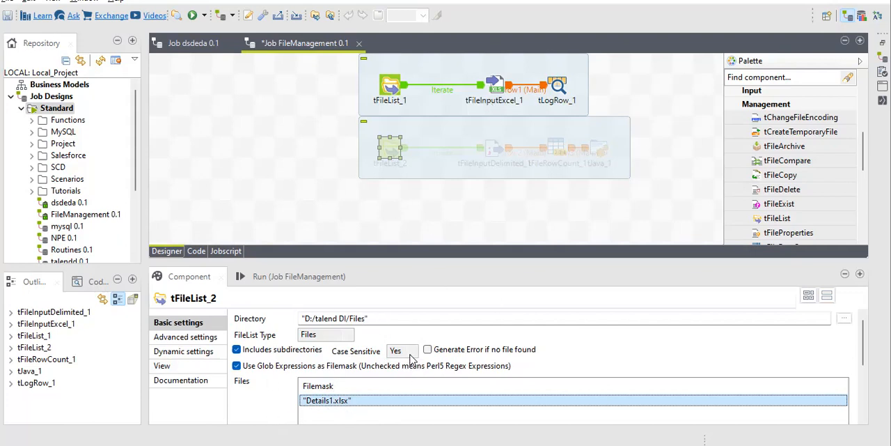
{"action": "left_click", "coordinate": [411, 358]}
{"action": "left_click", "coordinate": [263, 415]}
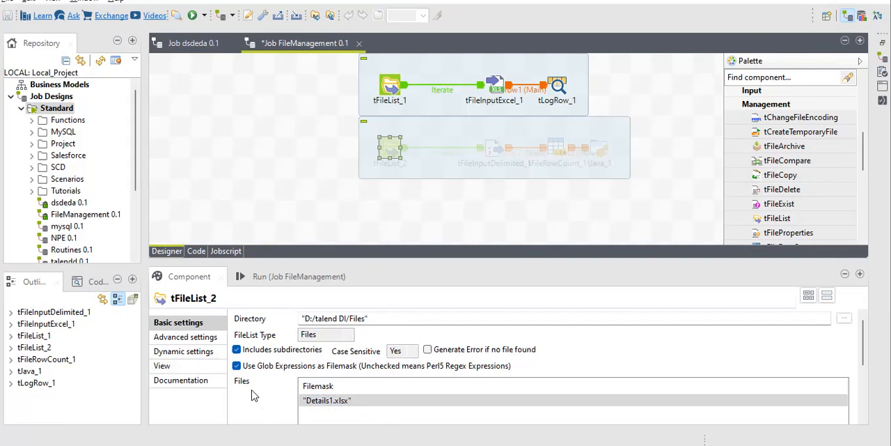
{"action": "left_click", "coordinate": [237, 351]}
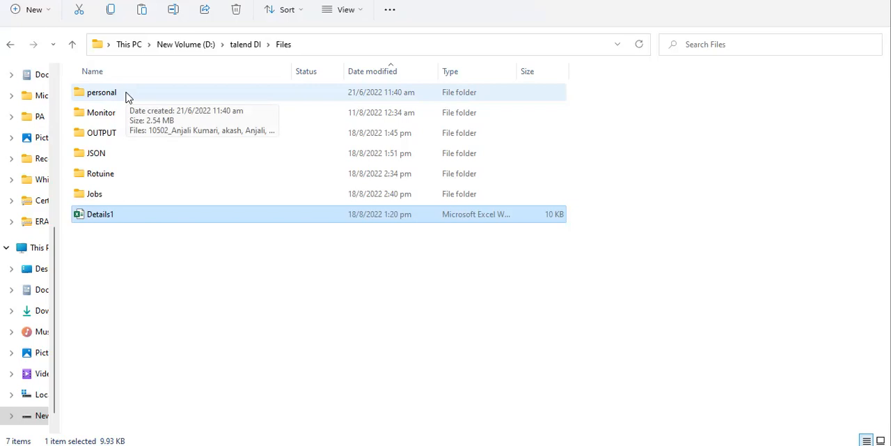
Step: Compare the contents of the Files folder in File Explorer with the directory and filemask settings of tFileList_2 in Talend
{"action": "key", "text": "alt+Tab"}
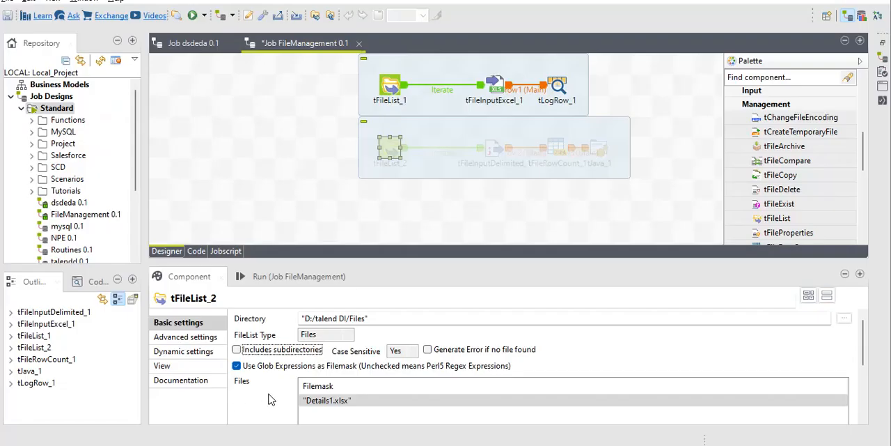
{"action": "key", "text": "alt+Tab"}
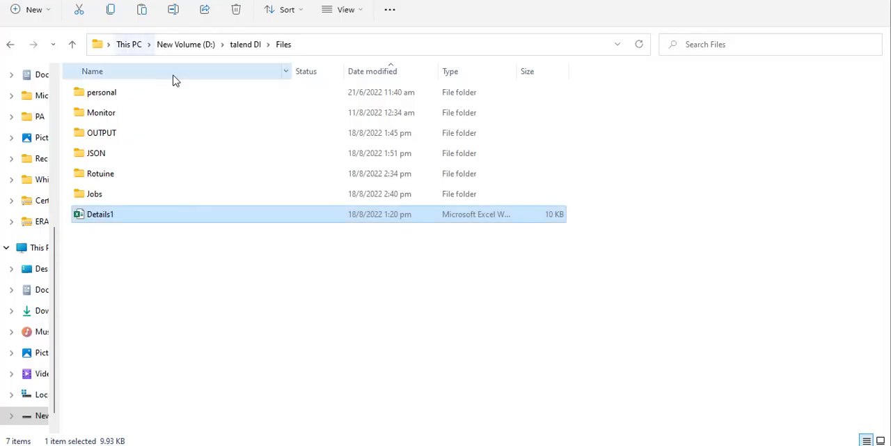
{"action": "left_click", "coordinate": [285, 46]}
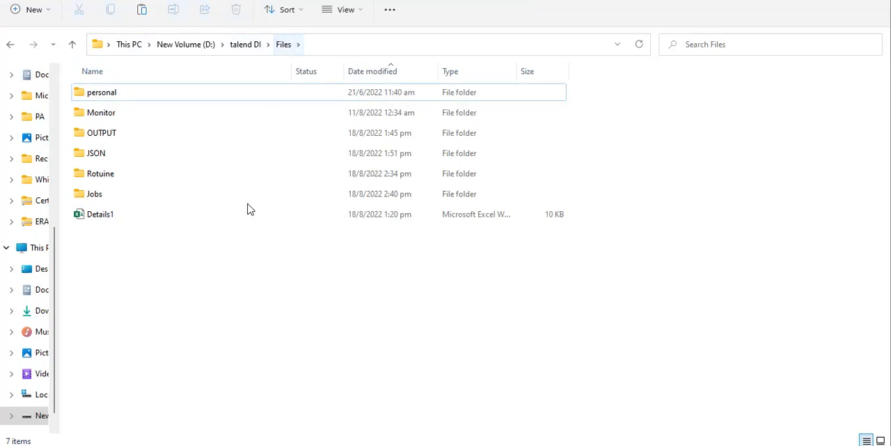
{"action": "key", "text": "alt+Tab"}
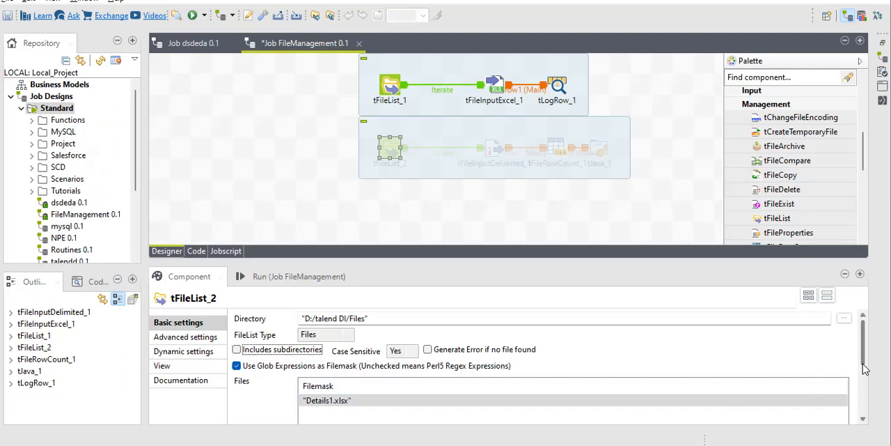
{"action": "left_click_drag", "start_coordinate": [863, 362], "coordinate": [864, 414]}
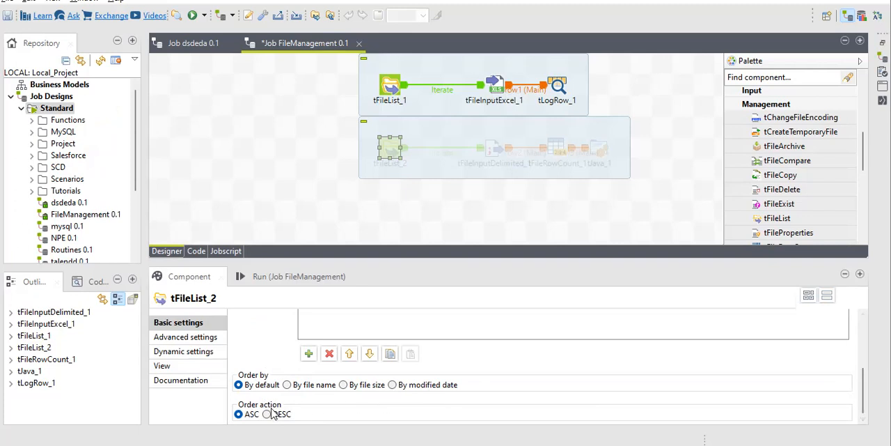
Step: Review the file path expression of tFileInputExcel_1 and the subdirectory and filemask settings of tFileList_1
{"action": "left_click", "coordinate": [496, 86]}
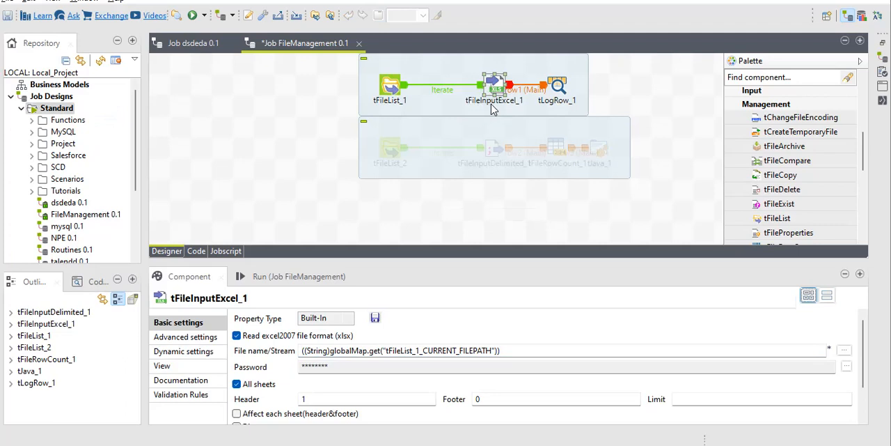
{"action": "left_click", "coordinate": [387, 84]}
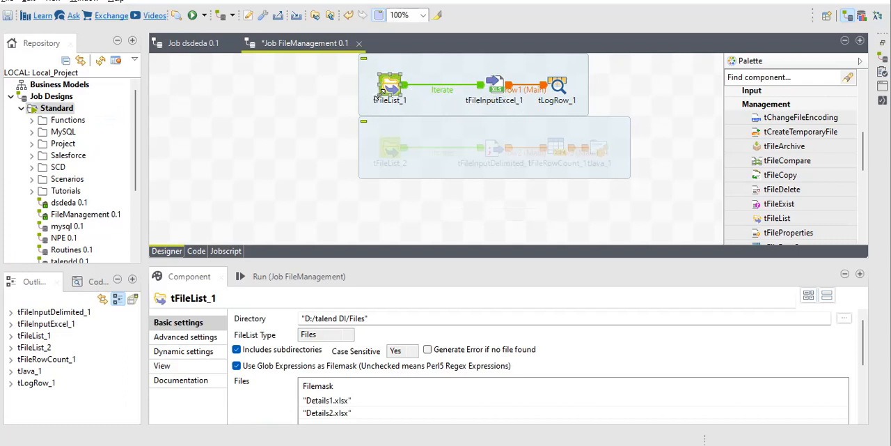
{"action": "left_click", "coordinate": [501, 85]}
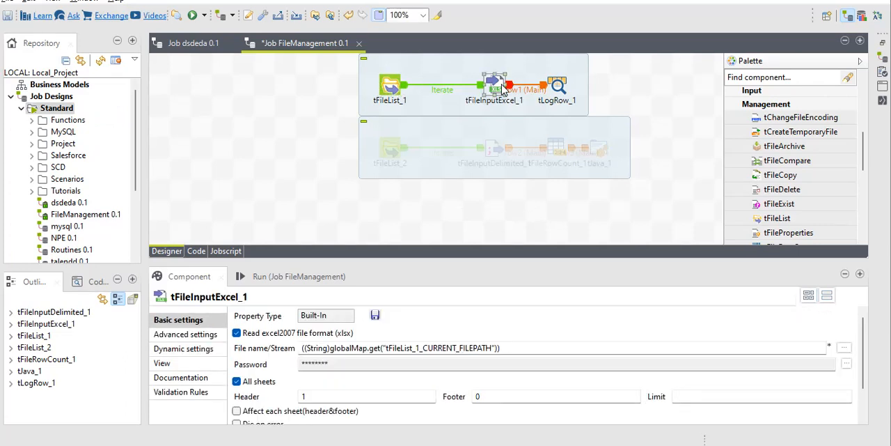
{"action": "left_click", "coordinate": [388, 90]}
{"action": "scroll", "coordinate": [273, 410], "scroll_direction": "down", "scroll_amount": 1}
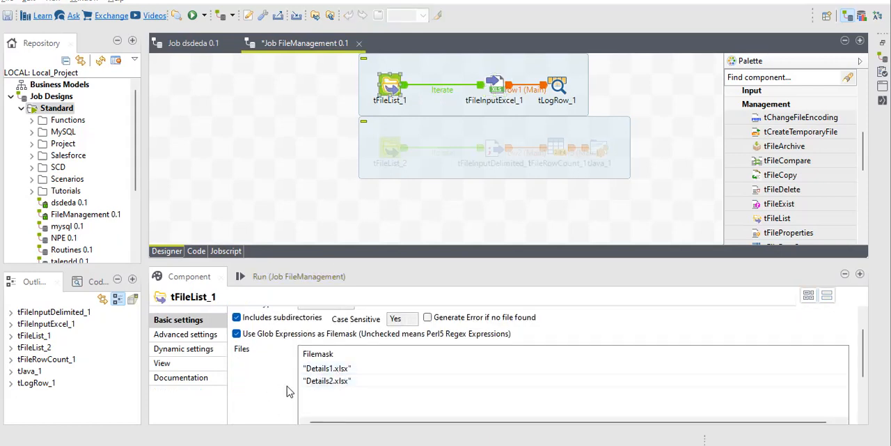
{"action": "key", "text": "alt+Tab"}
{"action": "key", "text": "alt+Tab"}
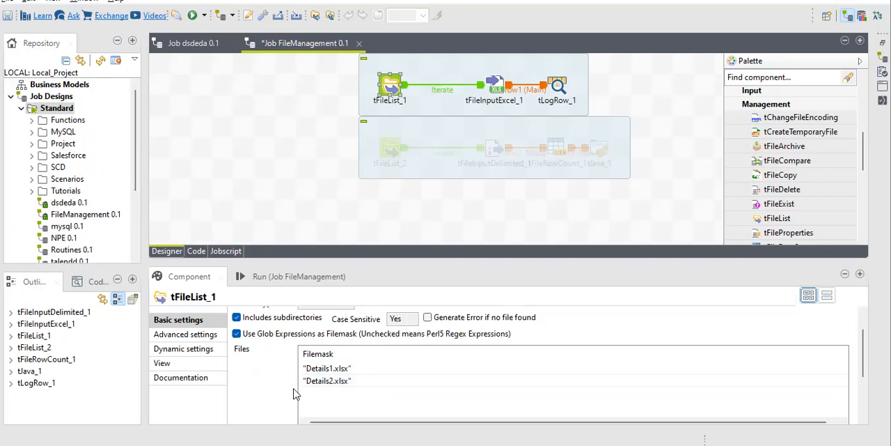
Step: Review the header setting and the schema columns of tFileInputExcel_1
{"action": "left_click", "coordinate": [494, 85]}
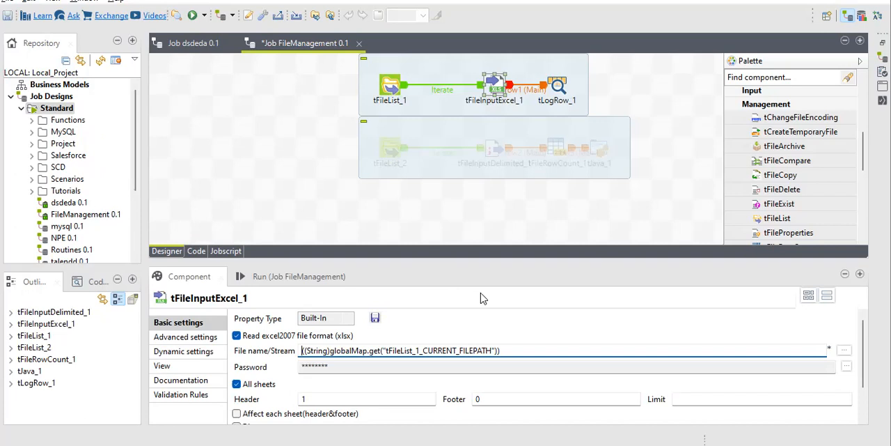
{"action": "left_click", "coordinate": [313, 399]}
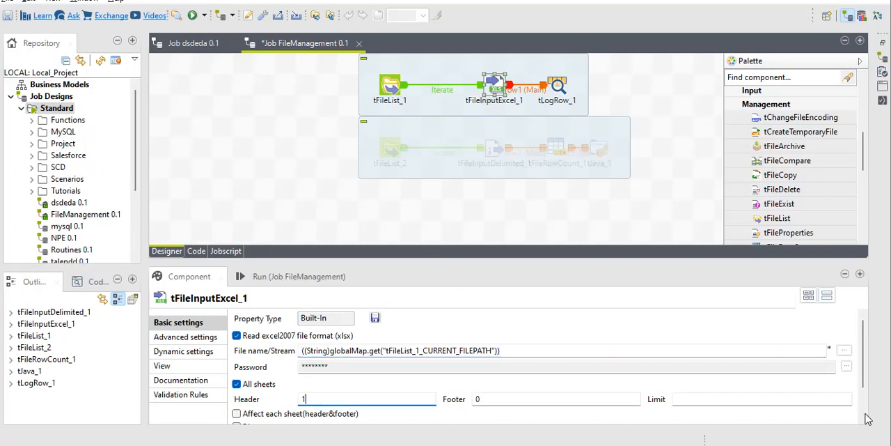
{"action": "scroll", "coordinate": [867, 418], "scroll_direction": "down", "scroll_amount": 2}
{"action": "left_click", "coordinate": [418, 415]}
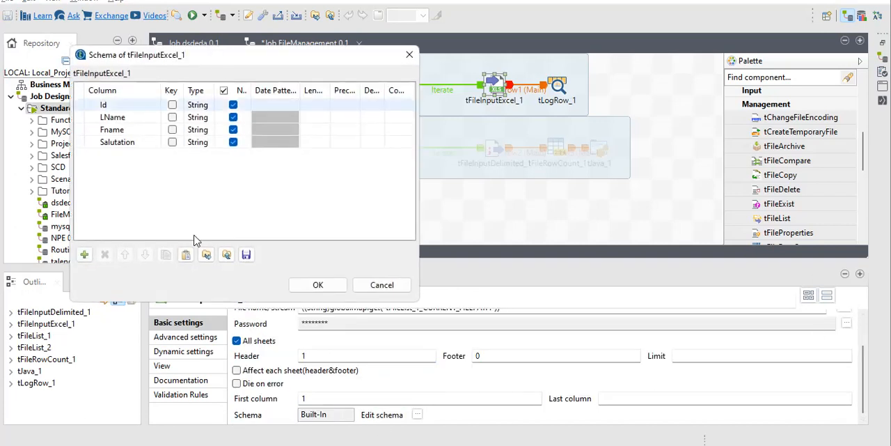
{"action": "left_click", "coordinate": [317, 285]}
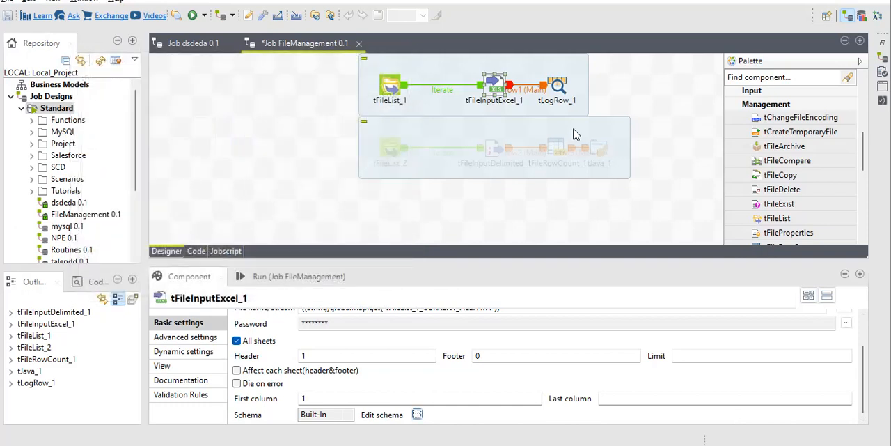
Step: Check the output mode of tLogRow_1 and run the FileManagement job
{"action": "left_click", "coordinate": [561, 88]}
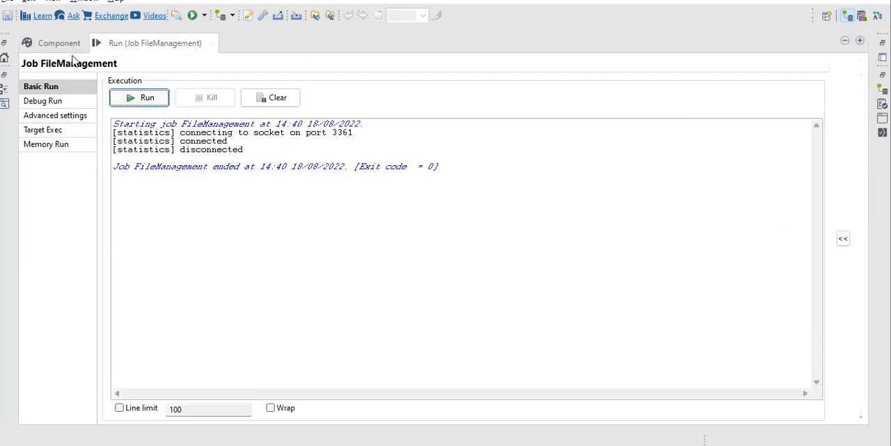
{"action": "right_click", "coordinate": [147, 46]}
{"action": "double_click", "coordinate": [141, 45]}
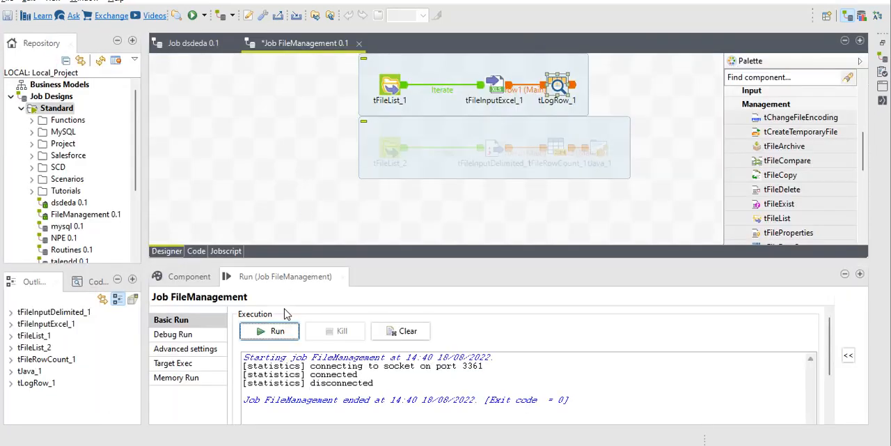
{"action": "left_click", "coordinate": [279, 333]}
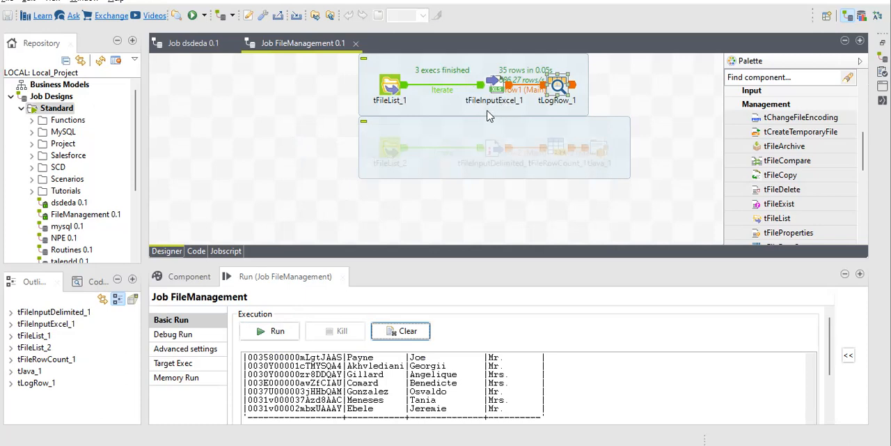
Step: Compare the subdirectory and filemask settings of tFileList_1 with the files in the Files folder and its Jobs subfolder
{"action": "double_click", "coordinate": [392, 87]}
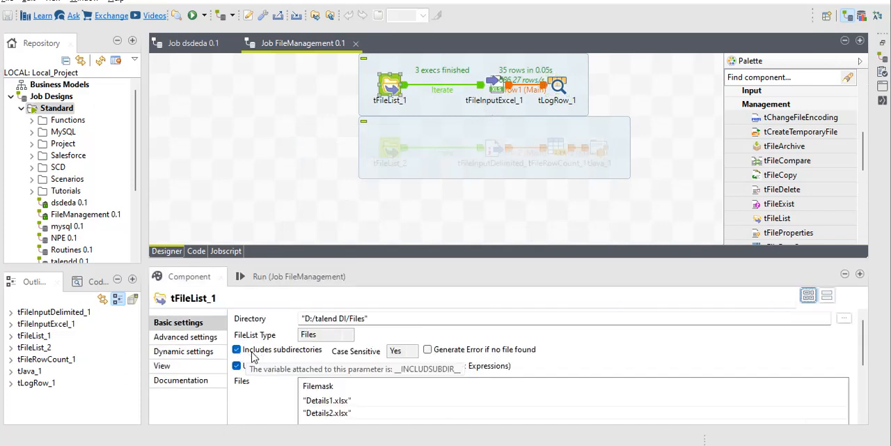
{"action": "key", "text": "alt+Tab"}
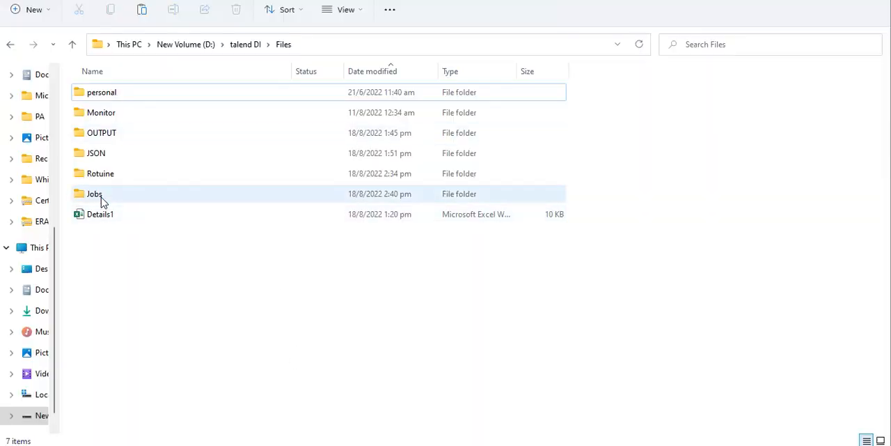
{"action": "key", "text": "alt+Tab"}
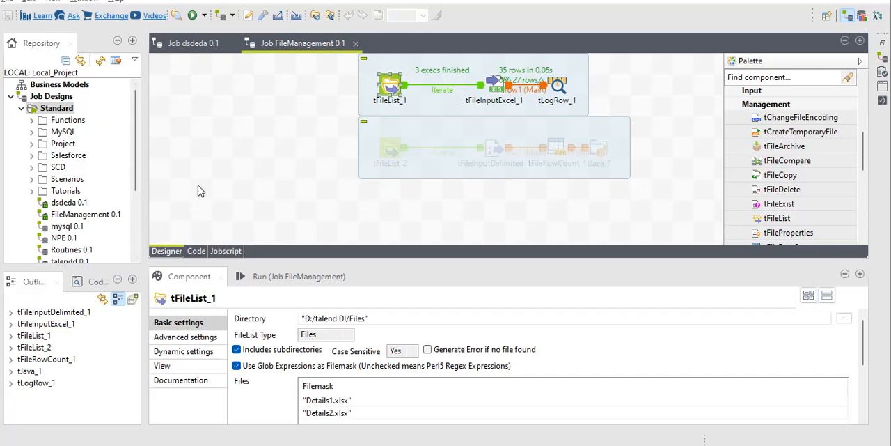
{"action": "key", "text": "alt+Tab"}
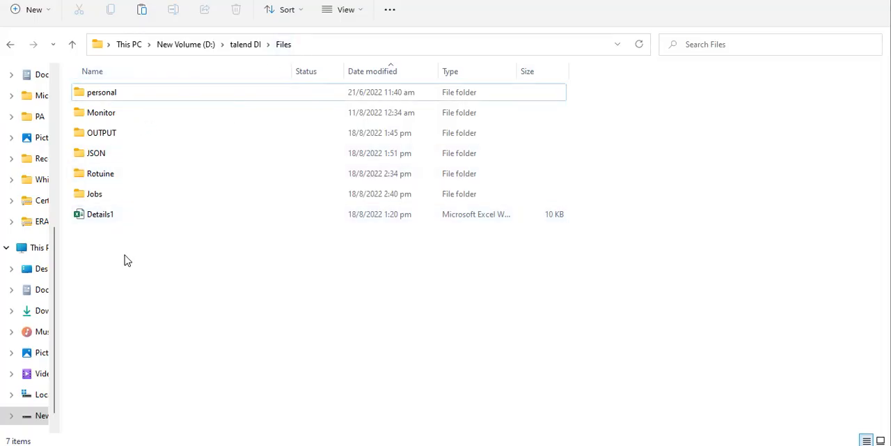
{"action": "double_click", "coordinate": [109, 197]}
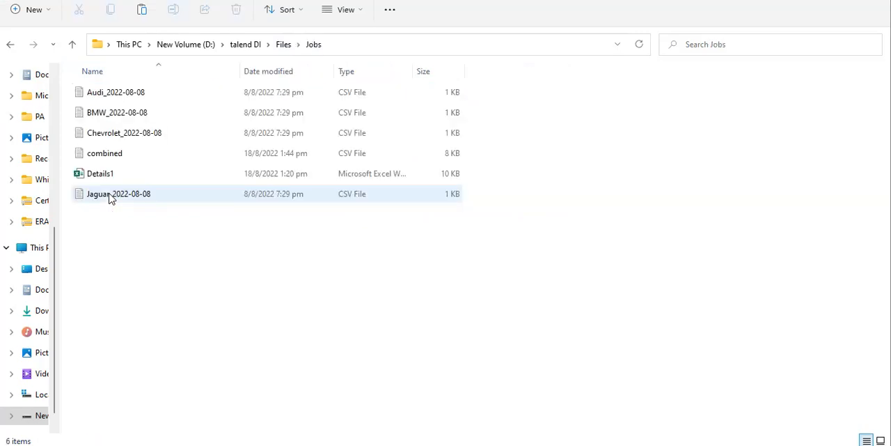
{"action": "left_click", "coordinate": [284, 44]}
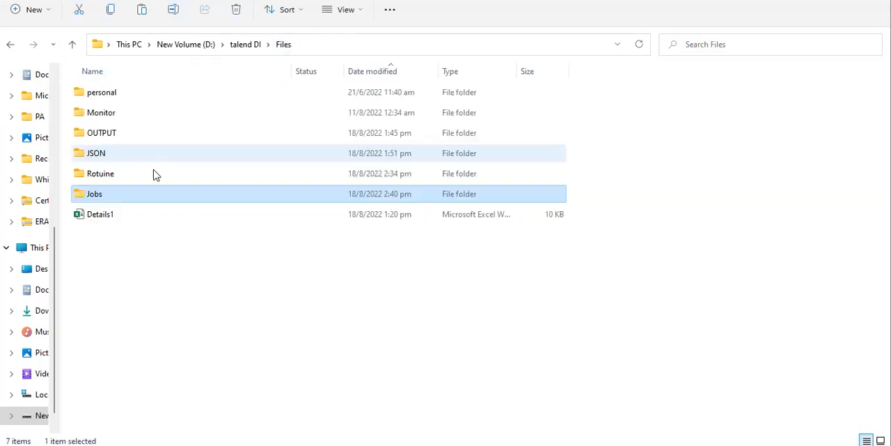
Step: Return to Talend, disable Includes subdirectories for tFileList_1 and rerun the FileManagement job
{"action": "key", "text": "alt+Tab"}
{"action": "left_click", "coordinate": [237, 351]}
{"action": "left_click", "coordinate": [296, 277]}
{"action": "left_click", "coordinate": [262, 332]}
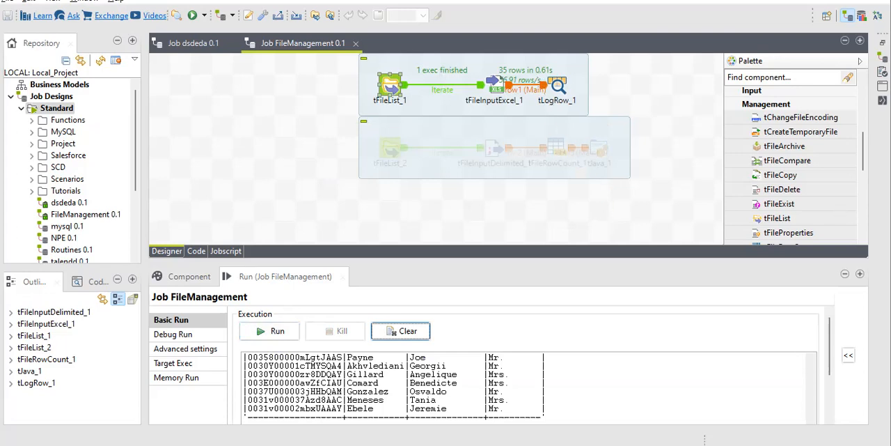
Step: Add a tFileProperties component beside tLogRow_1 in the FileManagement job
{"action": "left_click", "coordinate": [790, 234]}
{"action": "left_click_drag", "start_coordinate": [790, 235], "coordinate": [625, 81]}
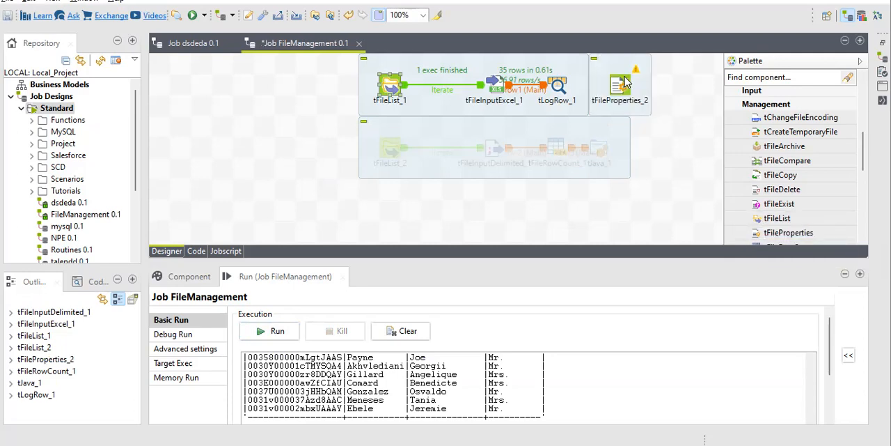
{"action": "right_click", "coordinate": [558, 87]}
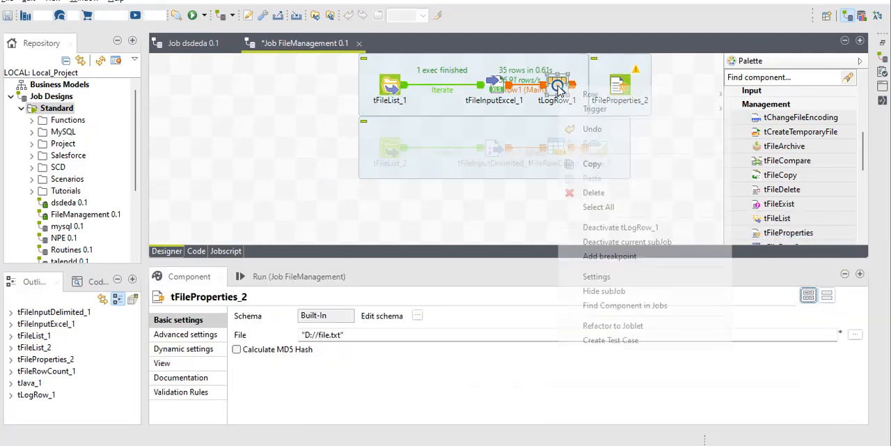
{"action": "mouse_move", "coordinate": [594, 100]}
{"action": "left_click", "coordinate": [756, 96]}
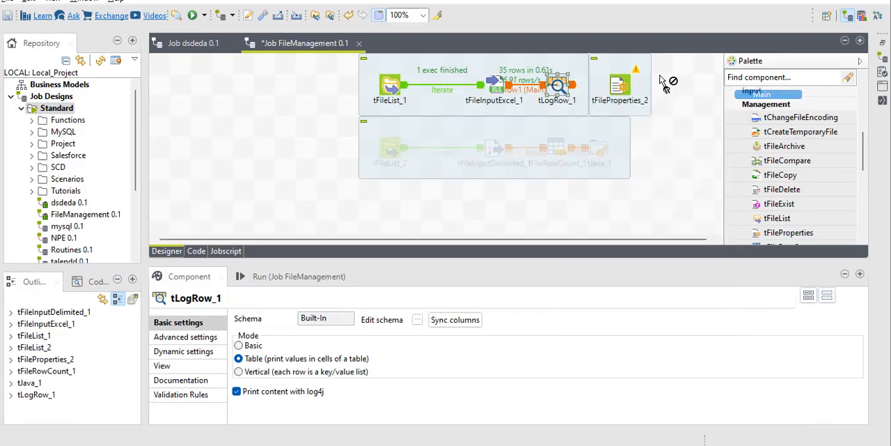
{"action": "left_click", "coordinate": [620, 85]}
{"action": "right_click", "coordinate": [558, 87]}
{"action": "mouse_move", "coordinate": [593, 100]}
{"action": "left_click", "coordinate": [774, 99]}
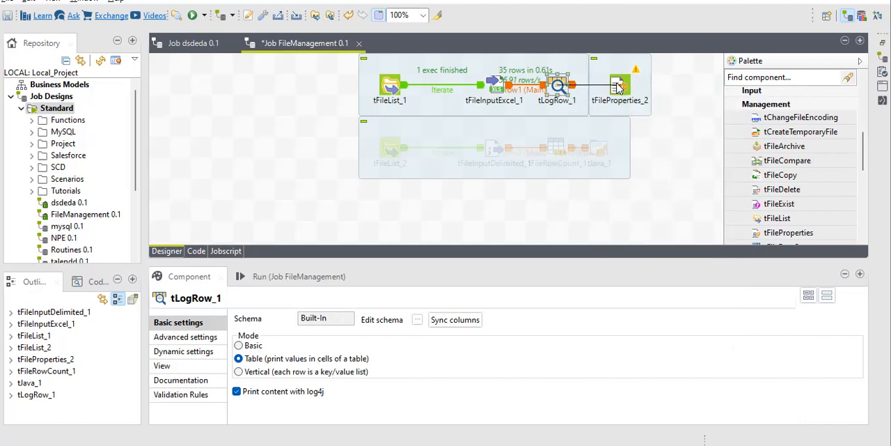
{"action": "left_click", "coordinate": [618, 87]}
{"action": "left_click", "coordinate": [579, 215]}
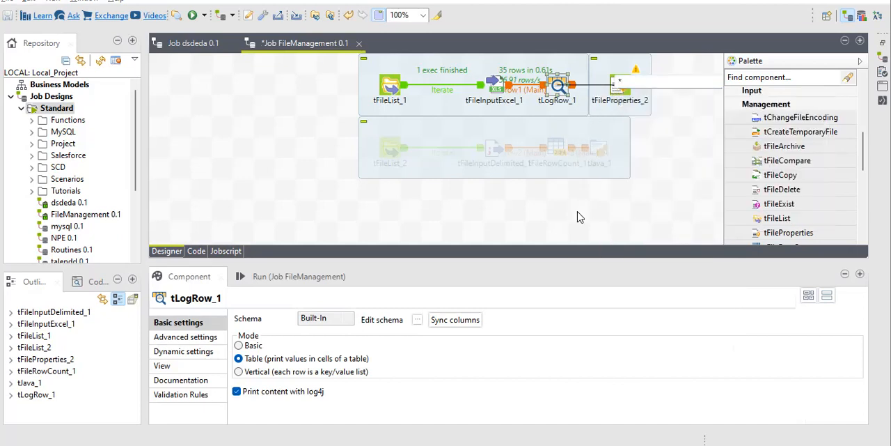
Step: Connect tLogRow_1 to tFileProperties_2 with an On Component Ok trigger
{"action": "right_click", "coordinate": [559, 85]}
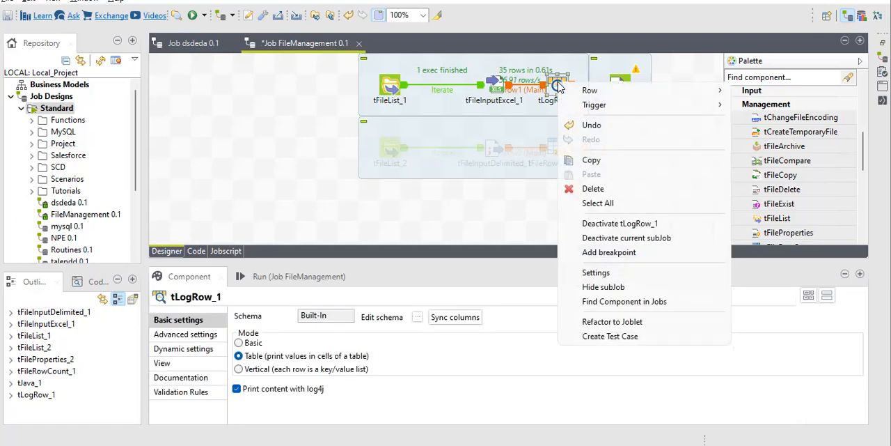
{"action": "mouse_move", "coordinate": [583, 94]}
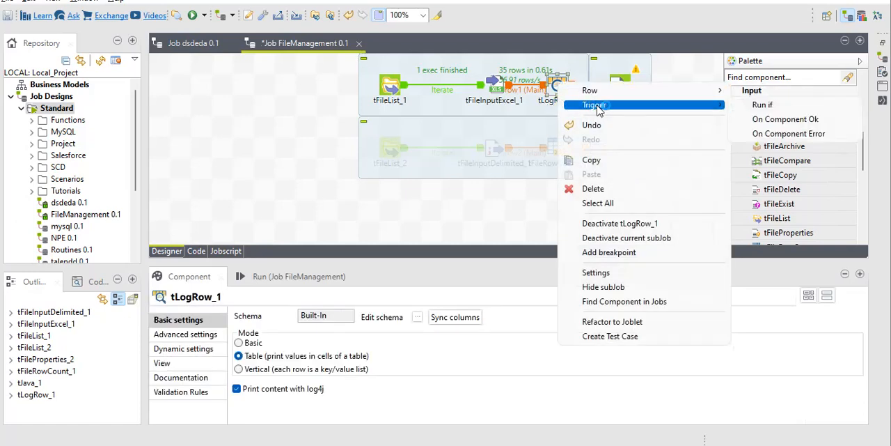
{"action": "left_click", "coordinate": [776, 121]}
{"action": "left_click", "coordinate": [622, 84]}
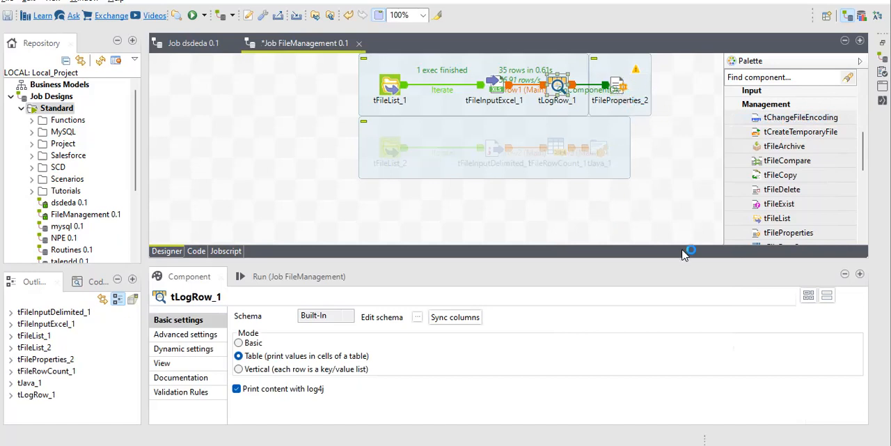
Step: Add a tLogRow component beside tFileProperties_2
{"action": "left_click", "coordinate": [668, 86]}
{"action": "type", "text": "tlo"}
{"action": "key", "text": "Return"}
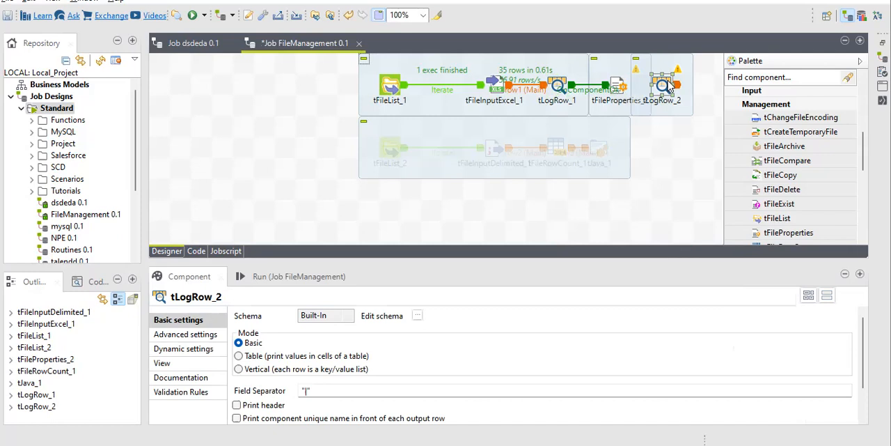
Step: Connect tFileProperties_2 to tLogRow_2 with a Main row and set the log output mode to Table
{"action": "right_click", "coordinate": [621, 82]}
{"action": "mouse_move", "coordinate": [728, 95]}
{"action": "left_click", "coordinate": [820, 88]}
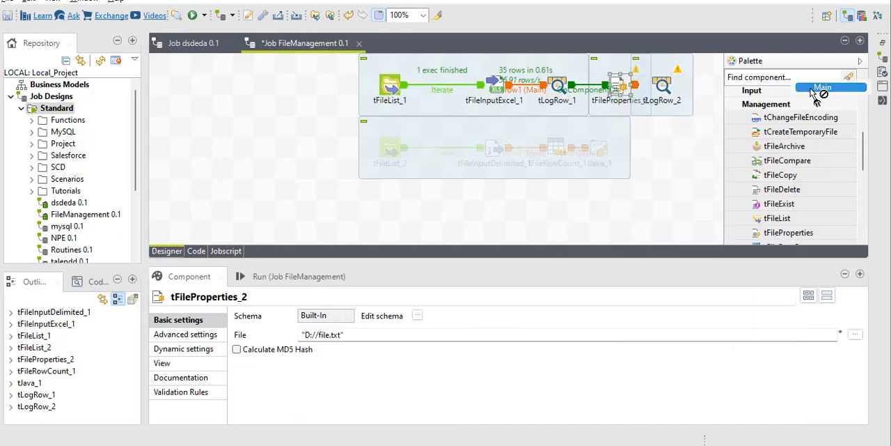
{"action": "left_click", "coordinate": [663, 85]}
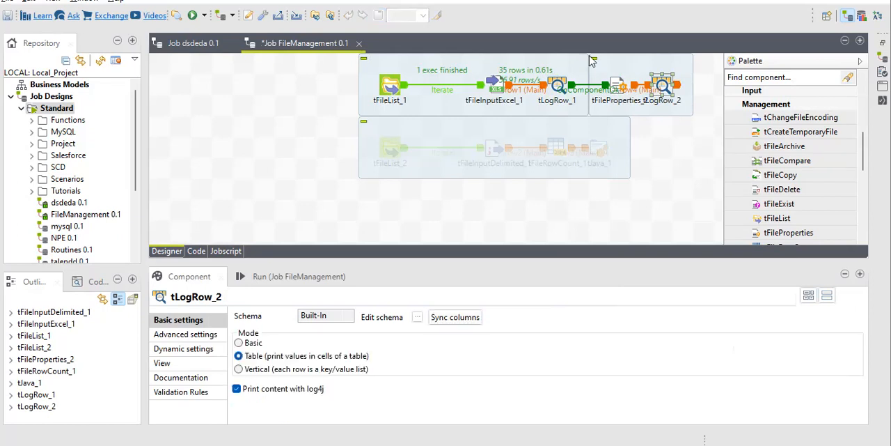
Step: Spread out the tFileList_1 subjob, tFileProperties_2 and tLogRow_2 along the upper row of the job so they no longer overlap
{"action": "left_click_drag", "start_coordinate": [421, 102], "coordinate": [274, 102]}
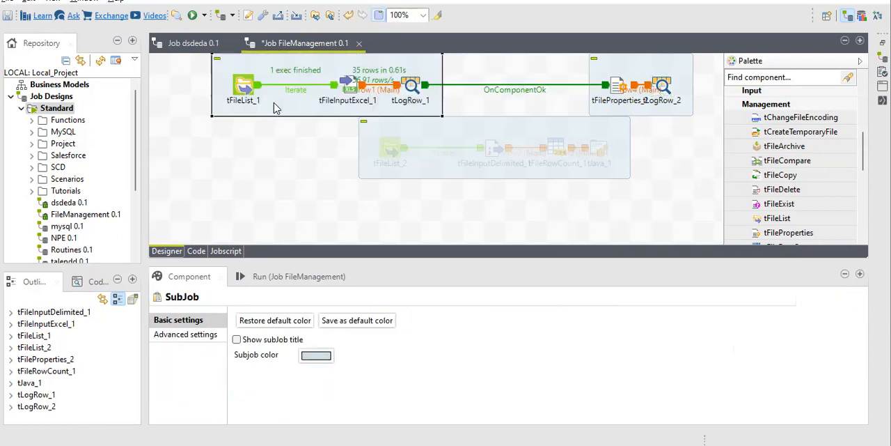
{"action": "left_click_drag", "start_coordinate": [616, 86], "coordinate": [516, 85]}
{"action": "left_click_drag", "start_coordinate": [658, 86], "coordinate": [616, 87]}
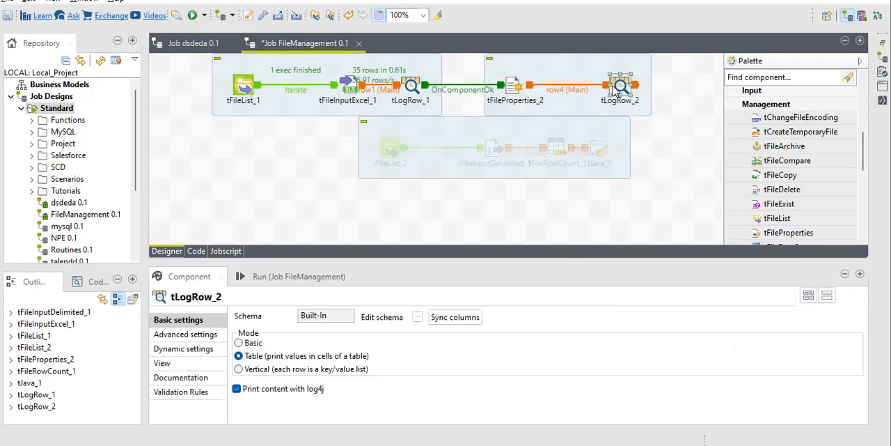
Step: Set the File value of tFileProperties_2 to the tFileList_1.CURRENT_FILEPATH global variable
{"action": "left_click", "coordinate": [512, 89]}
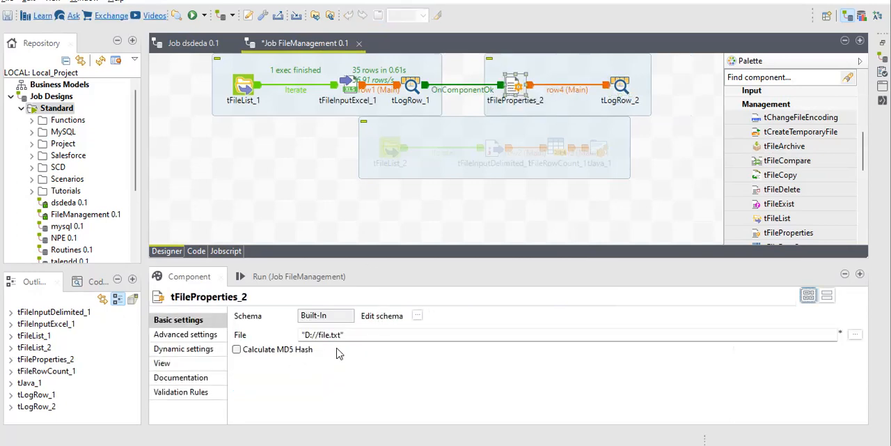
{"action": "left_click", "coordinate": [382, 334]}
{"action": "triple_click", "coordinate": [381, 334]}
{"action": "key", "text": "BackSpace"}
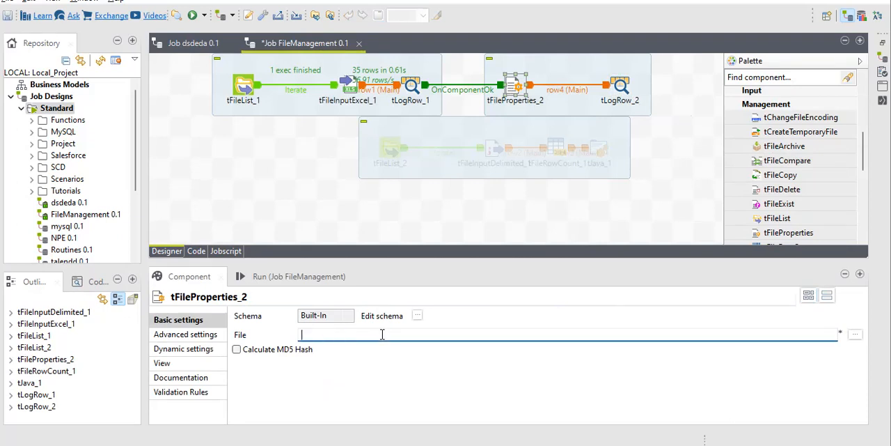
{"action": "key", "text": "ctrl+space"}
{"action": "type", "text": "tfilel"}
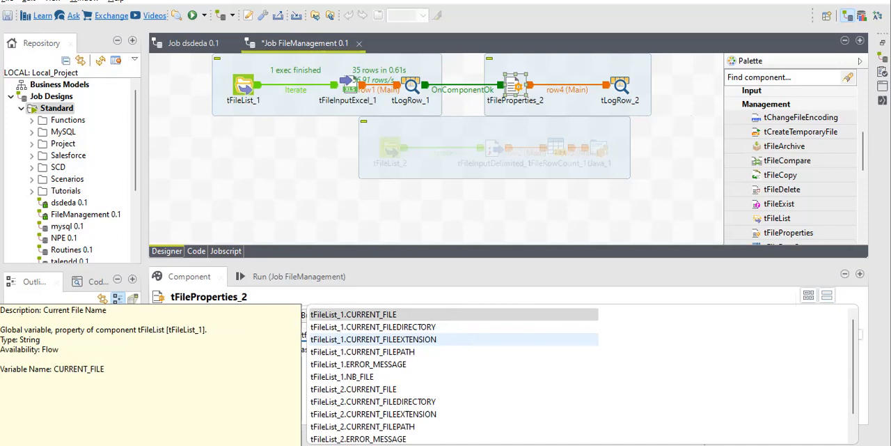
{"action": "type", "text": "1"}
{"action": "key", "text": "Down"}
{"action": "key", "text": "Down"}
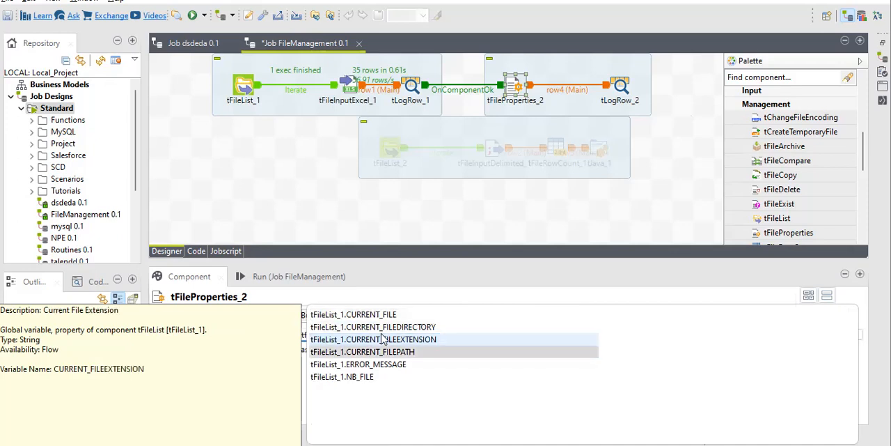
{"action": "key", "text": "Return"}
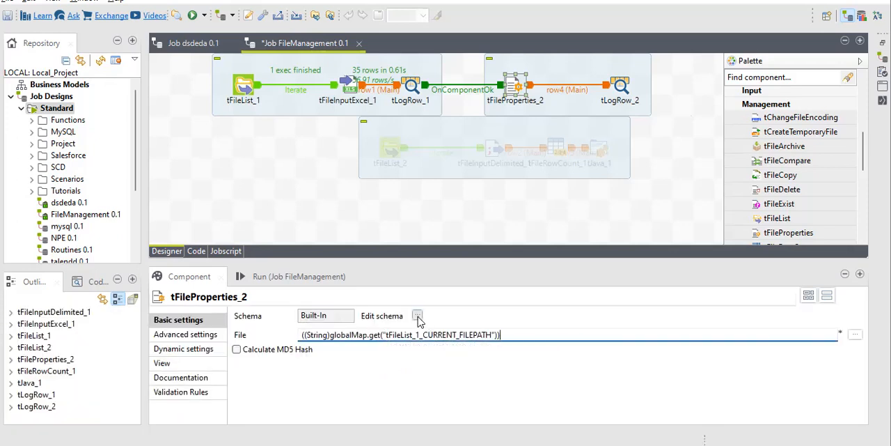
Step: Review the schema columns of tFileProperties_2, from abs_path to mtime_string, and accept the schema
{"action": "left_click", "coordinate": [417, 315]}
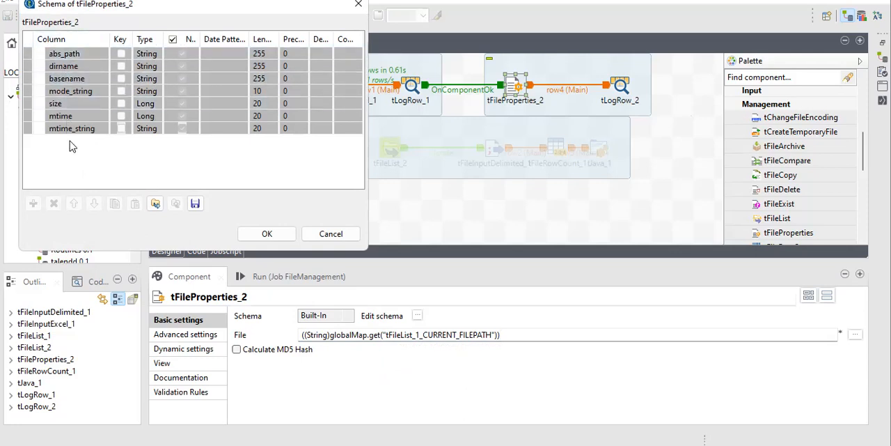
{"action": "left_click", "coordinate": [74, 102]}
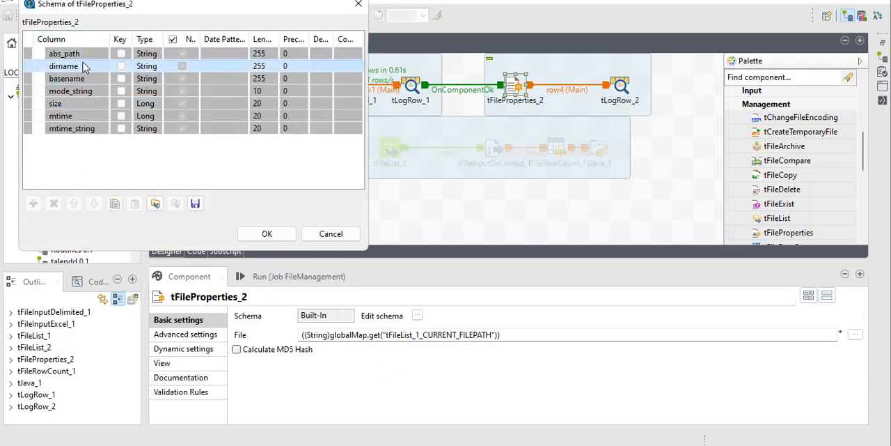
{"action": "left_click", "coordinate": [73, 128]}
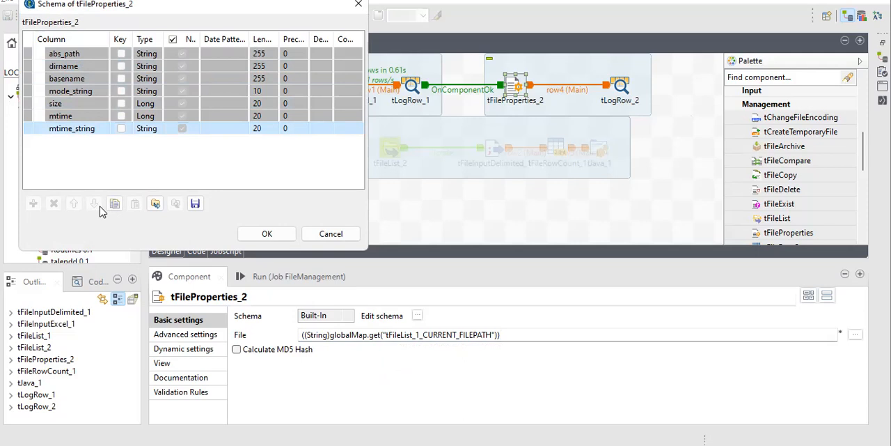
{"action": "left_click", "coordinate": [51, 56]}
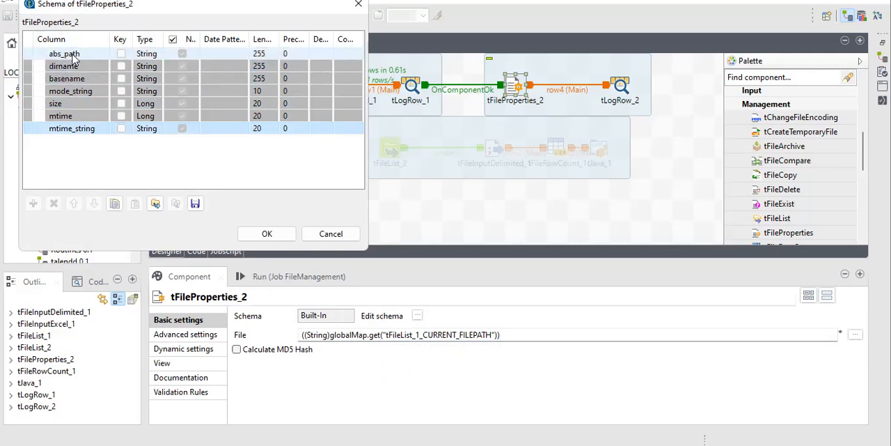
{"action": "left_click", "coordinate": [78, 105]}
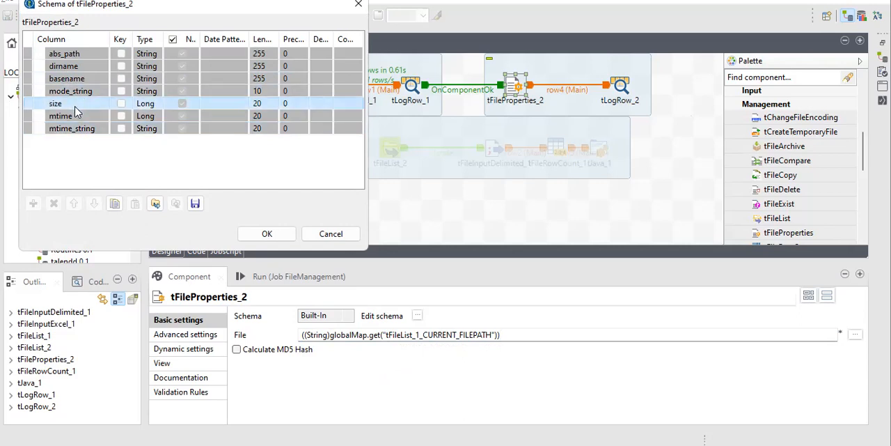
{"action": "left_click", "coordinate": [266, 233]}
Step: Check the tLogRow_2 settings and run the FileManagement job
{"action": "left_click", "coordinate": [617, 85]}
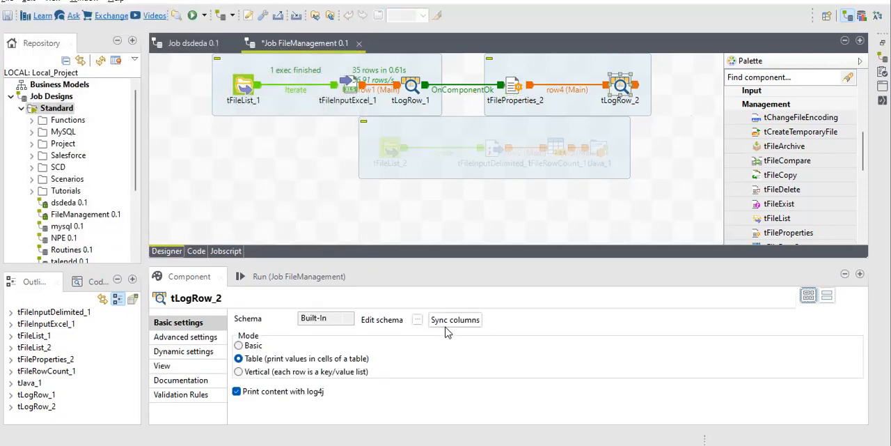
{"action": "left_click", "coordinate": [274, 279]}
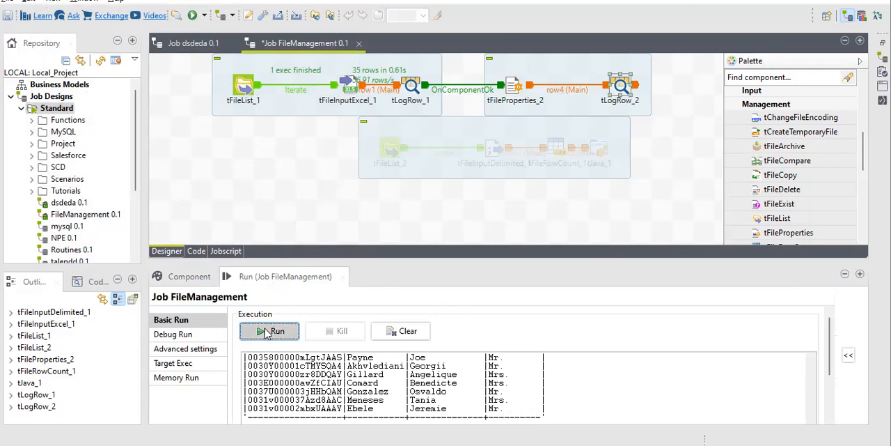
{"action": "left_click", "coordinate": [273, 330]}
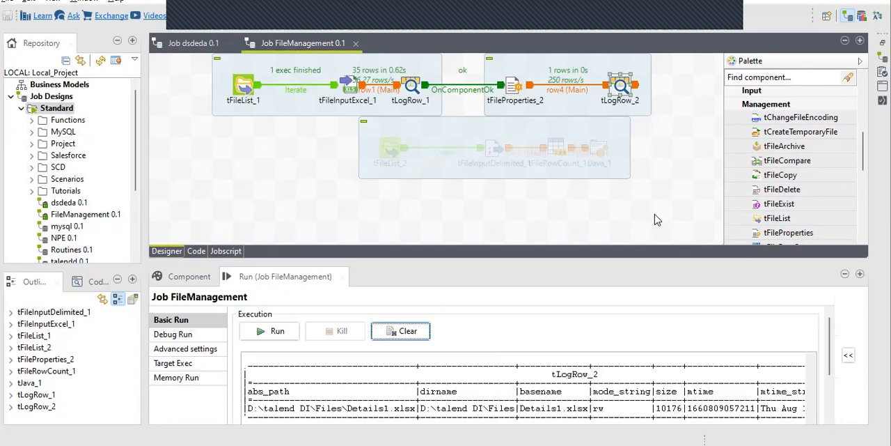
Step: Examine the tLogRow_2 file properties in the enlarged run output, including path, mode, size and modification time, and restore the layout
{"action": "double_click", "coordinate": [274, 278]}
{"action": "left_click_drag", "start_coordinate": [121, 332], "coordinate": [468, 327]}
{"action": "left_click", "coordinate": [375, 334]}
{"action": "left_click", "coordinate": [501, 320]}
{"action": "left_click", "coordinate": [470, 335]}
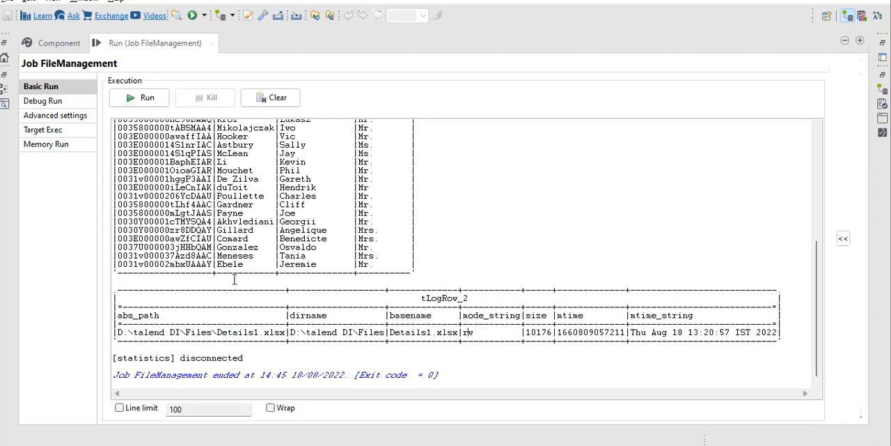
{"action": "left_click_drag", "start_coordinate": [531, 333], "coordinate": [548, 333]}
{"action": "double_click", "coordinate": [565, 315]}
{"action": "left_click", "coordinate": [567, 332]}
{"action": "left_click_drag", "start_coordinate": [568, 332], "coordinate": [689, 316]}
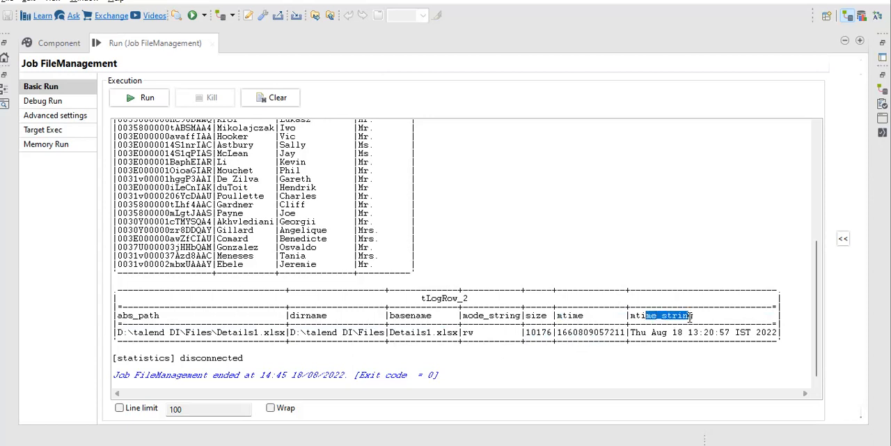
{"action": "left_click", "coordinate": [642, 332]}
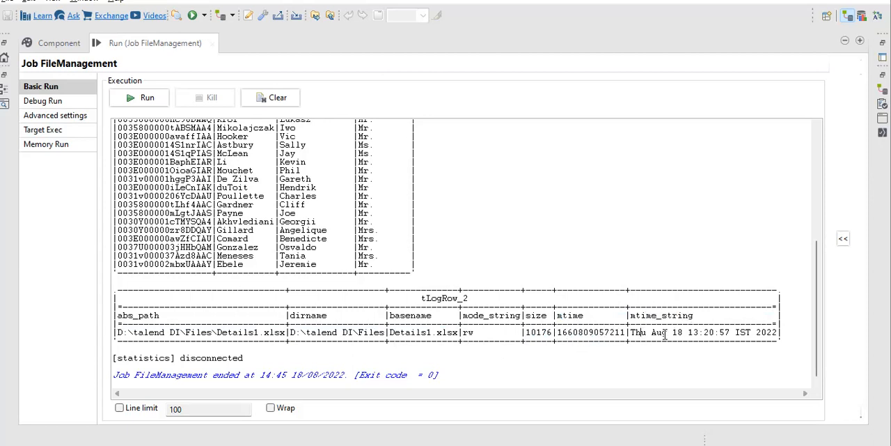
{"action": "left_click", "coordinate": [753, 333]}
{"action": "double_click", "coordinate": [156, 43]}
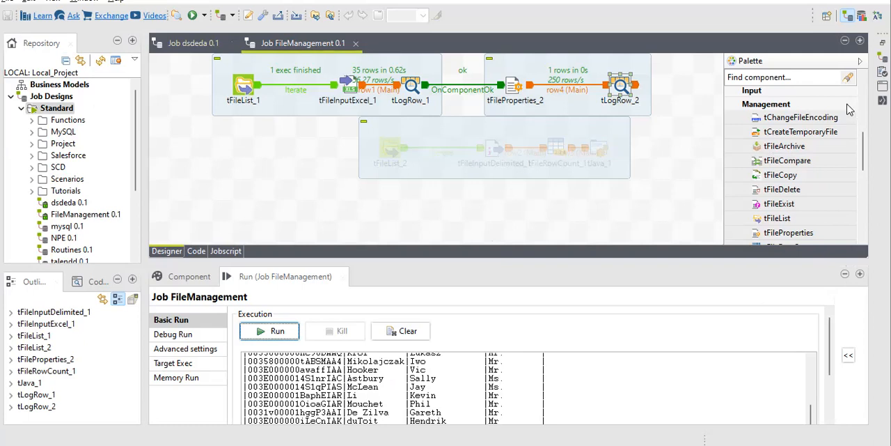
{"action": "scroll", "coordinate": [807, 172], "scroll_direction": "down", "scroll_amount": 2}
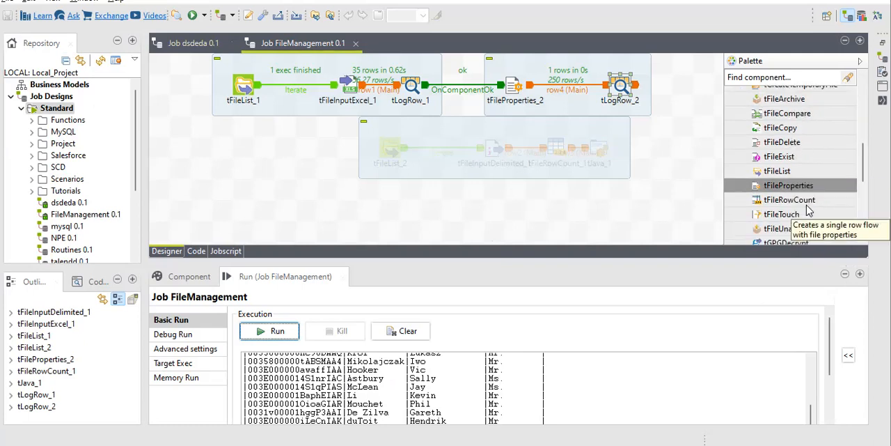
{"action": "scroll", "coordinate": [819, 231], "scroll_direction": "down", "scroll_amount": 1}
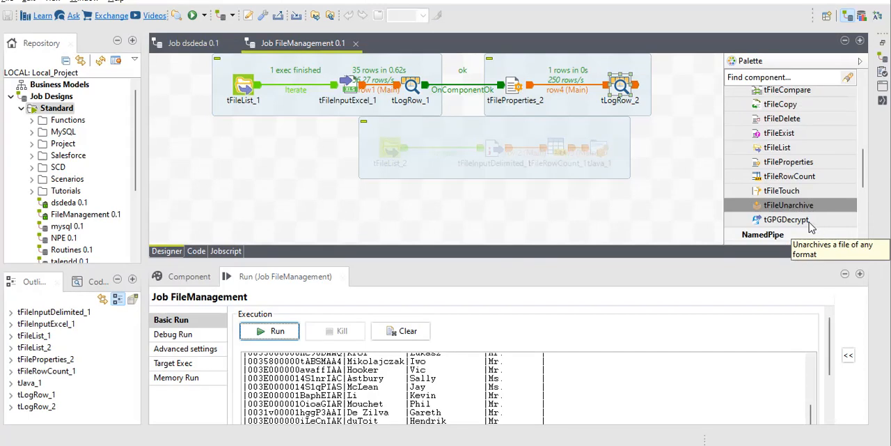